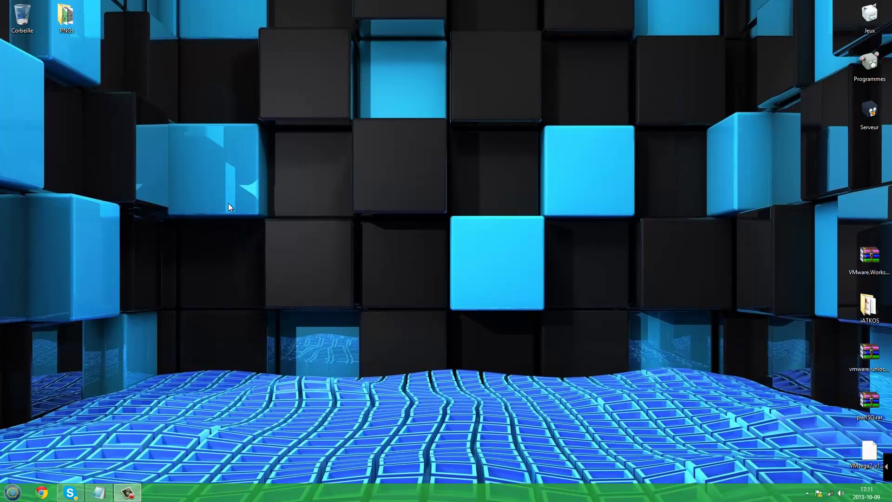
{"action": "left_click", "coordinate": [102, 491]}
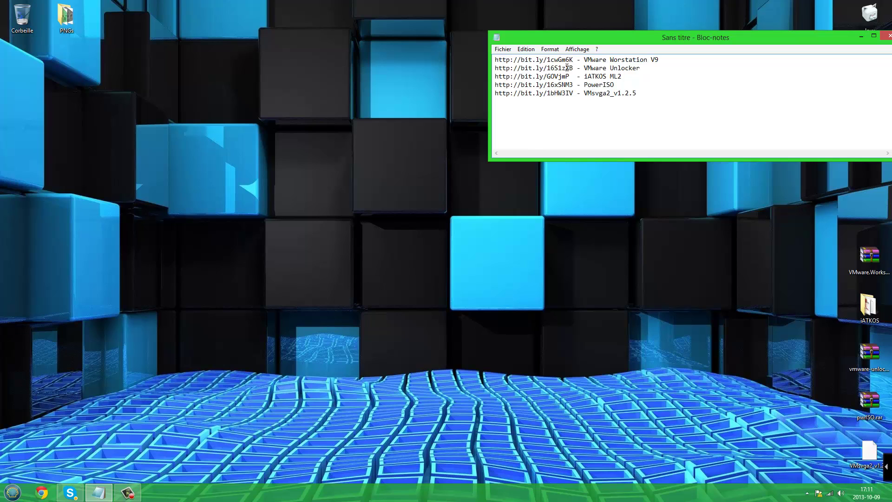
{"action": "left_click_drag", "start_coordinate": [574, 59], "coordinate": [475, 63]}
{"action": "key", "text": "ctrl+c"}
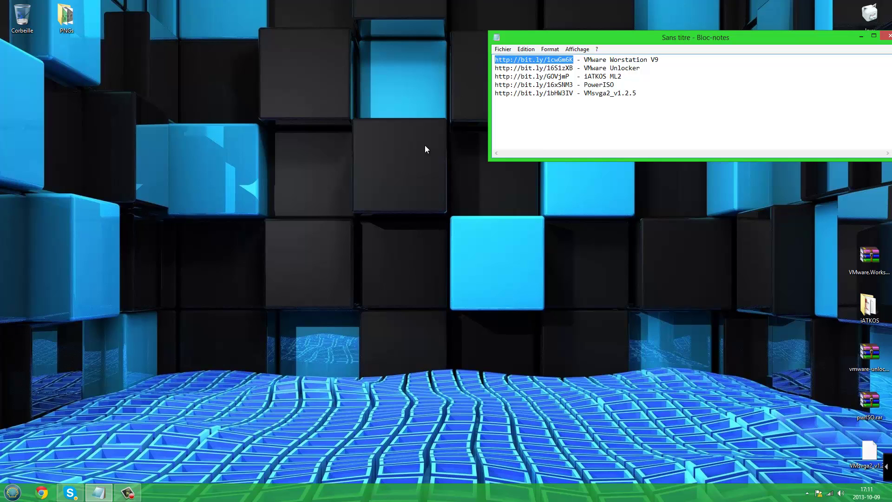
{"action": "left_click", "coordinate": [41, 492]}
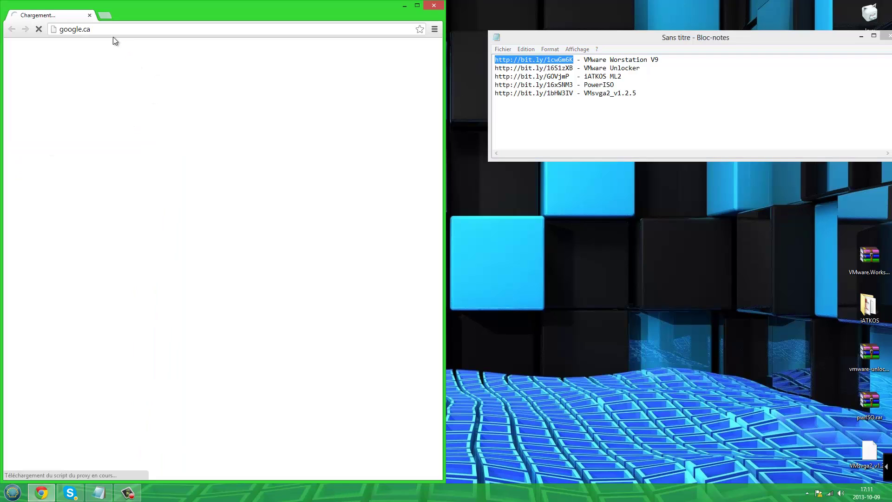
{"action": "left_click", "coordinate": [120, 29]}
{"action": "key", "text": "ctrl+v"}
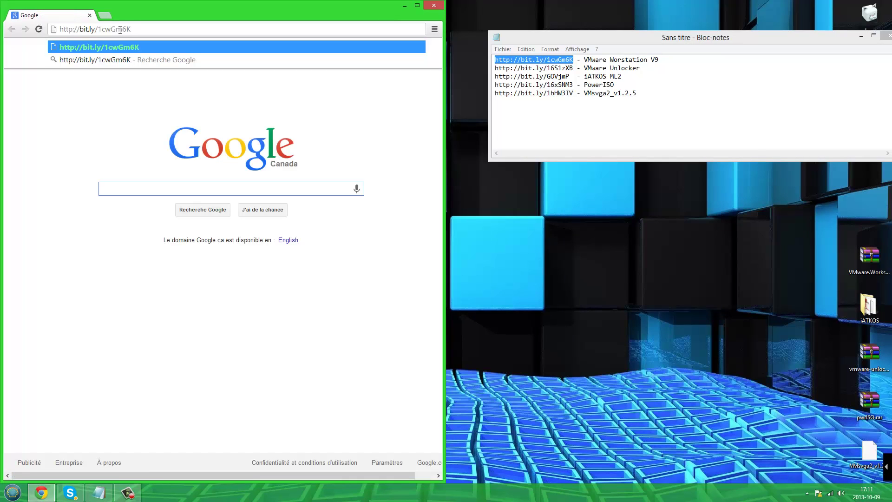
{"action": "key", "text": "Return"}
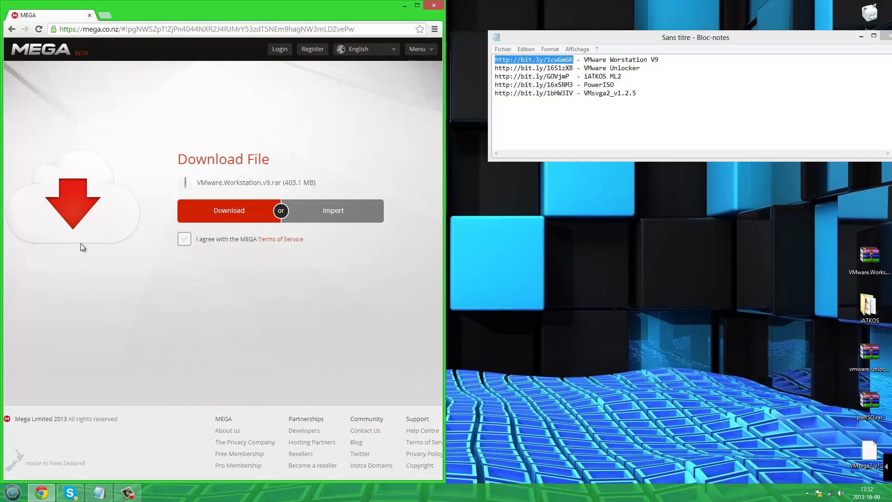
{"action": "left_click_drag", "start_coordinate": [200, 182], "coordinate": [276, 178]}
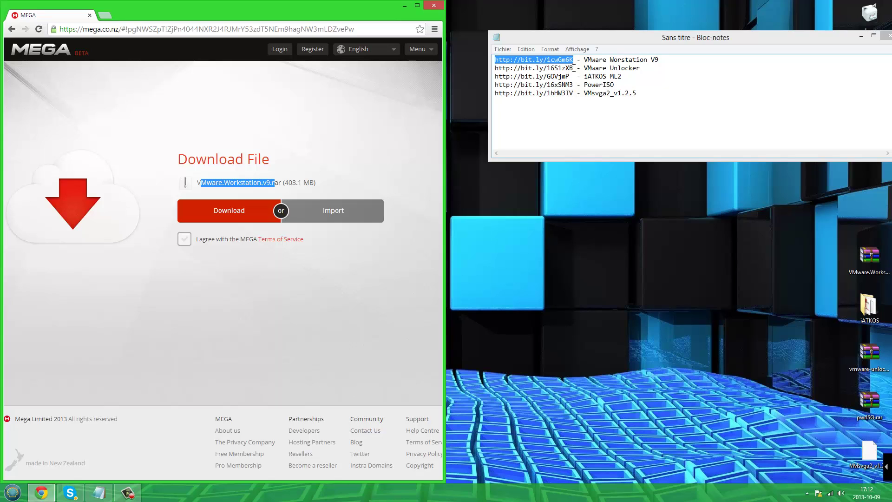
{"action": "left_click_drag", "start_coordinate": [568, 68], "coordinate": [495, 60]}
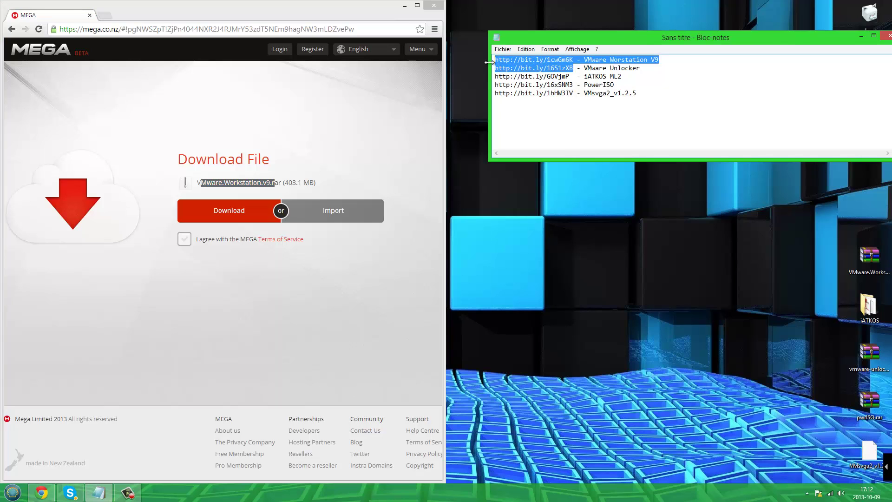
{"action": "left_click", "coordinate": [554, 69]}
{"action": "left_click_drag", "start_coordinate": [573, 68], "coordinate": [495, 68]}
{"action": "key", "text": "ctrl+c"}
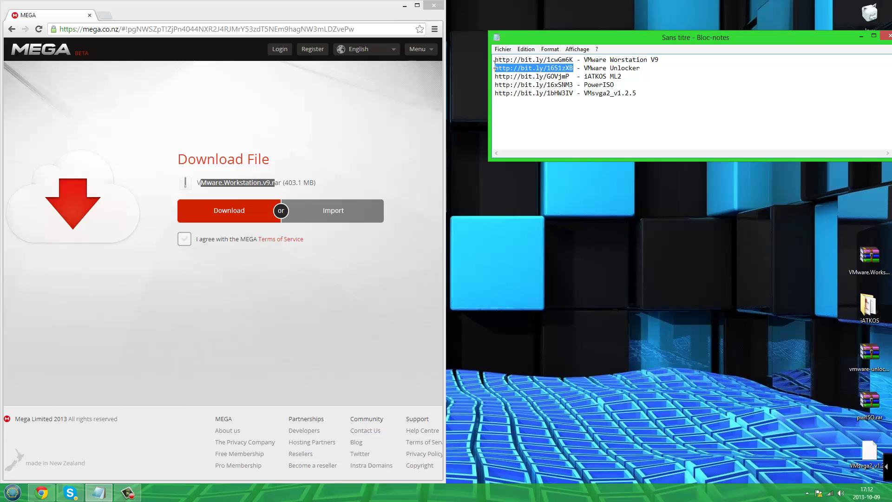
{"action": "left_click", "coordinate": [156, 29]}
{"action": "key", "text": "ctrl+v"}
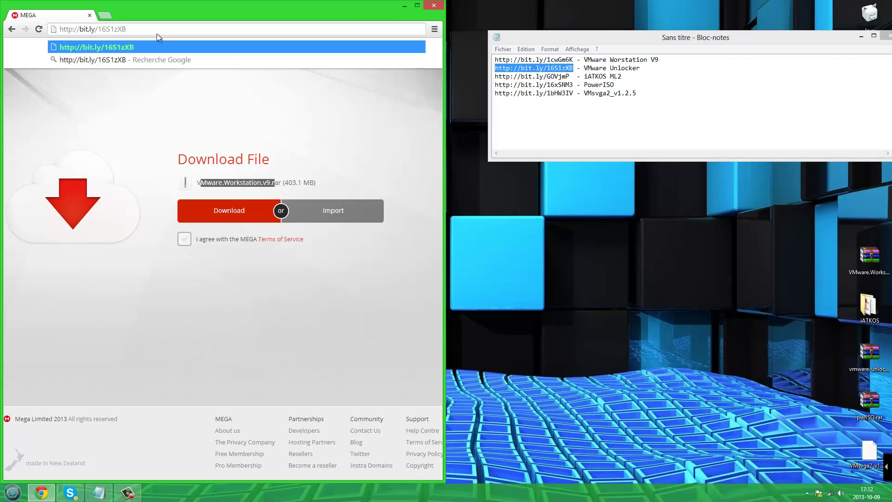
{"action": "key", "text": "Return"}
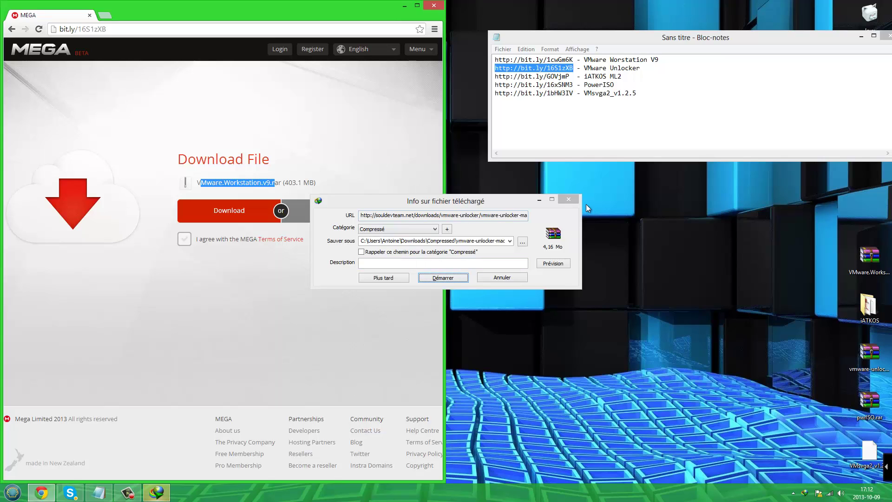
{"action": "left_click", "coordinate": [567, 200]}
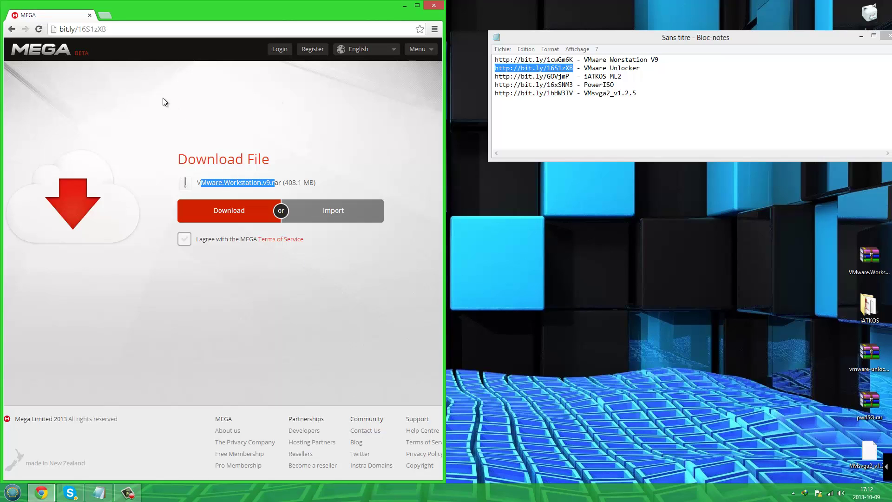
{"action": "left_click", "coordinate": [569, 77]}
{"action": "left_click", "coordinate": [568, 76]}
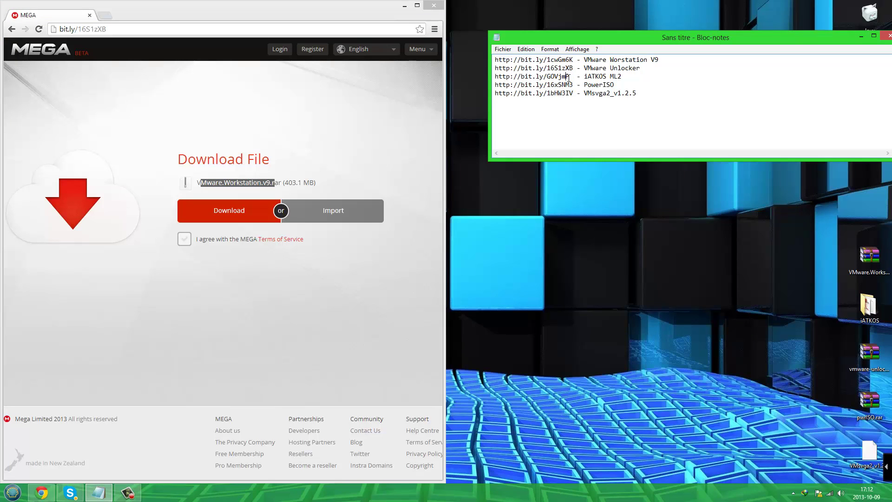
{"action": "left_click_drag", "start_coordinate": [569, 76], "coordinate": [488, 77]}
{"action": "key", "text": "ctrl+c"}
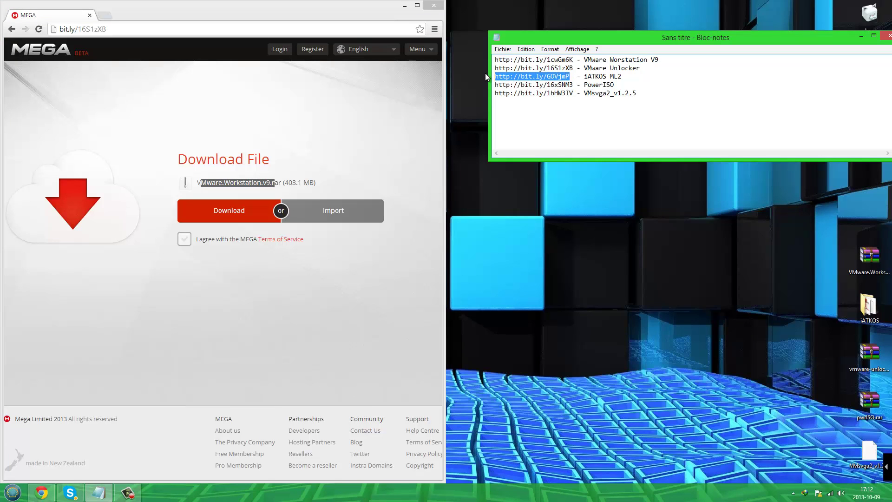
{"action": "left_click", "coordinate": [152, 17]}
{"action": "left_click", "coordinate": [96, 29]}
{"action": "key", "text": "ctrl+v"}
{"action": "key", "text": "Return"}
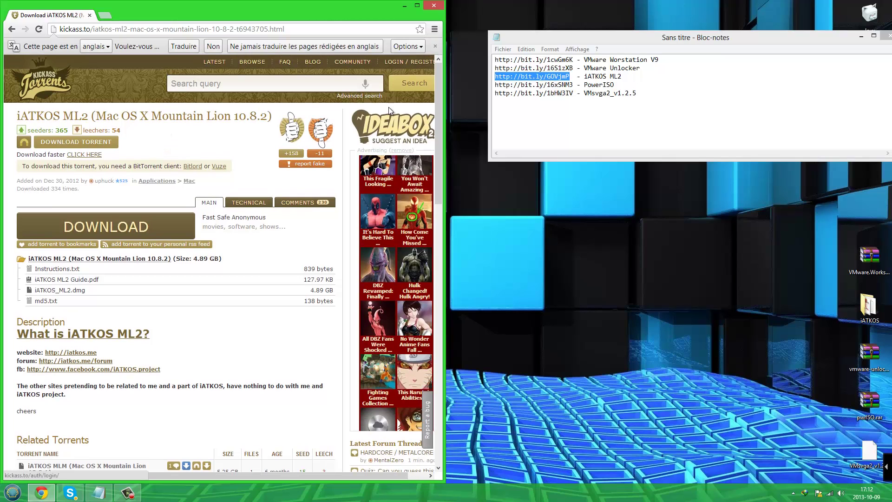
{"action": "left_click_drag", "start_coordinate": [573, 85], "coordinate": [495, 85]}
{"action": "key", "text": "ctrl+c"}
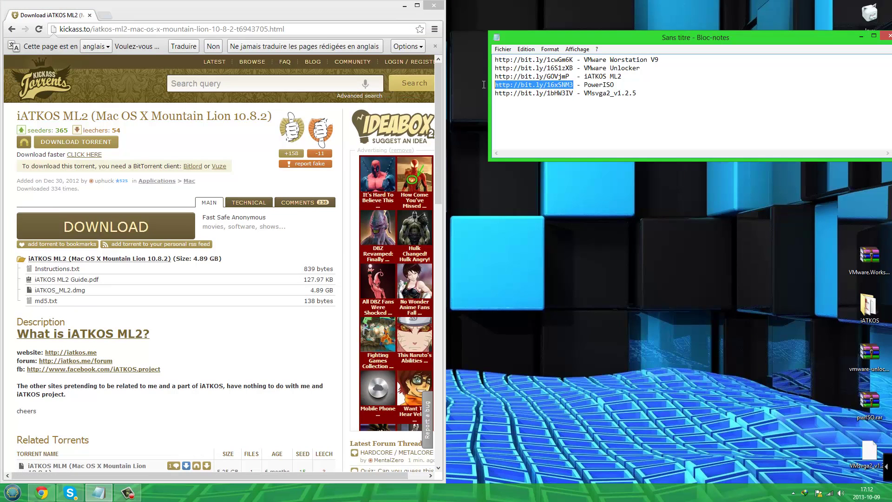
{"action": "left_click", "coordinate": [282, 29]}
{"action": "key", "text": "ctrl+v"}
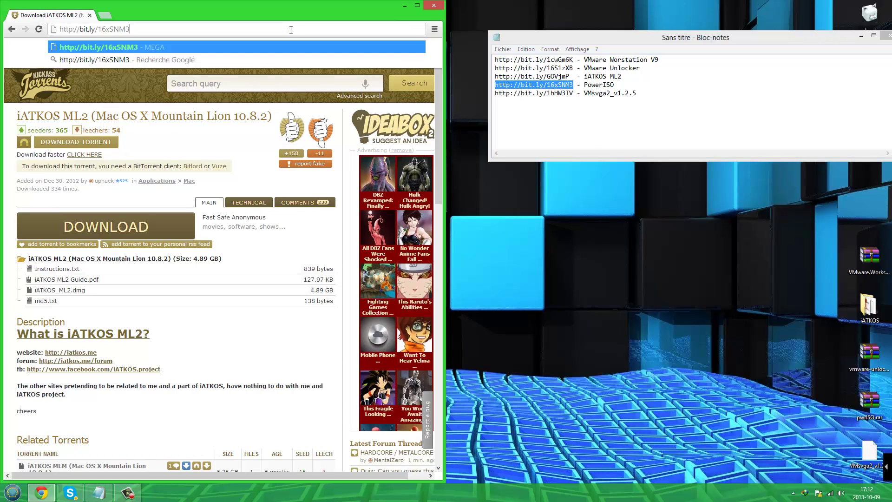
{"action": "key", "text": "Return"}
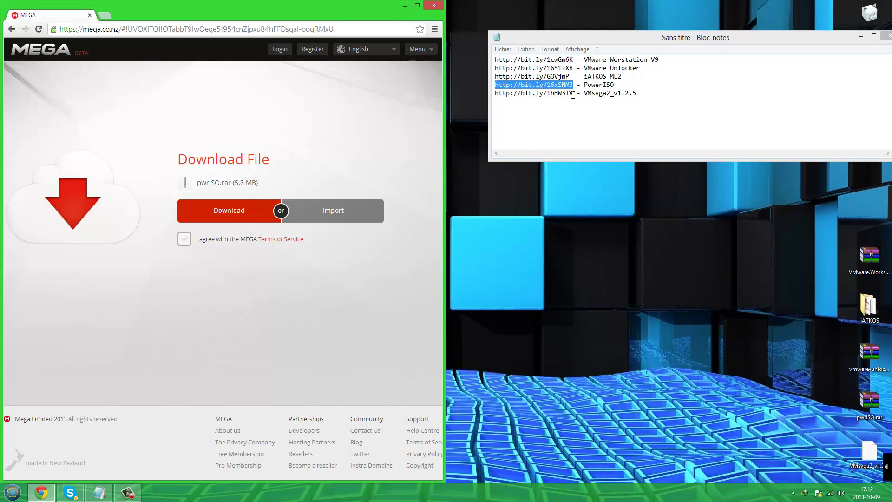
{"action": "left_click_drag", "start_coordinate": [573, 95], "coordinate": [480, 100]}
{"action": "key", "text": "ctrl+c"}
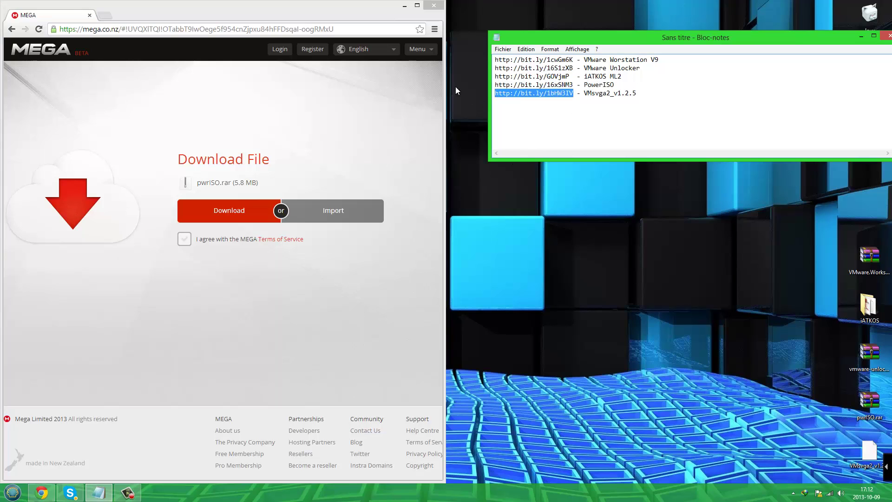
{"action": "left_click", "coordinate": [272, 24]}
{"action": "key", "text": "ctrl+v"}
{"action": "key", "text": "Return"}
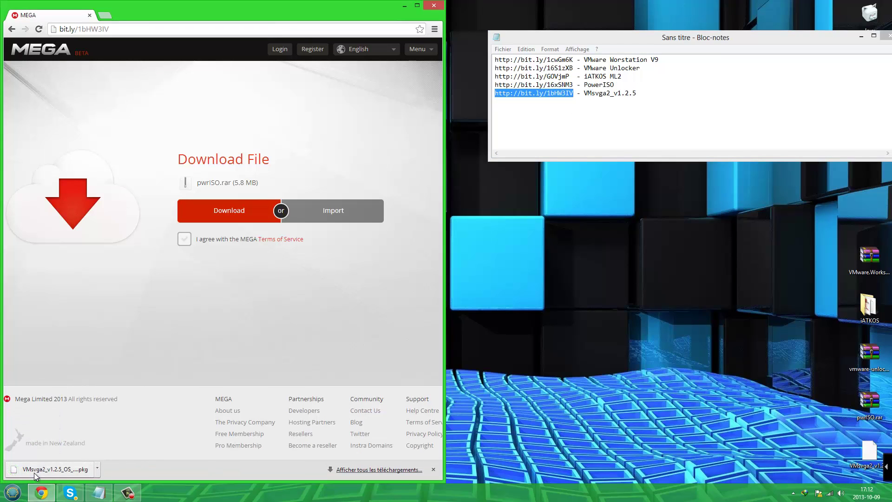
{"action": "right_click", "coordinate": [36, 475]}
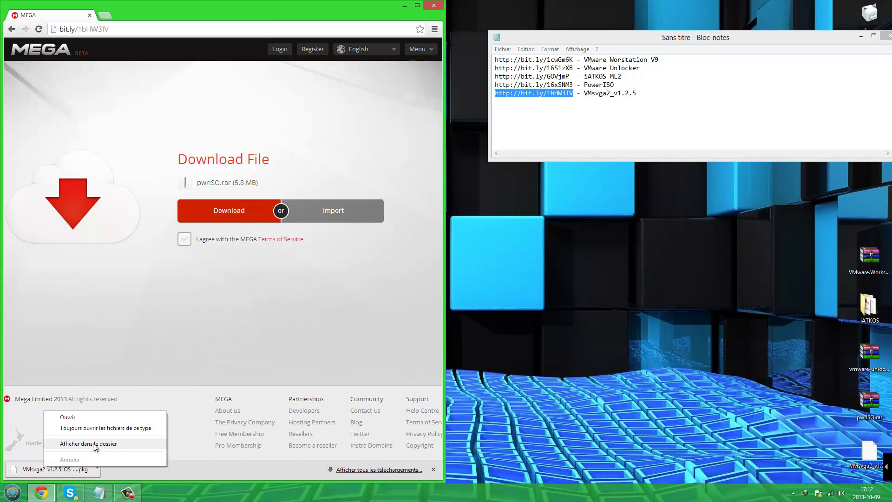
{"action": "left_click", "coordinate": [438, 12]}
{"action": "left_click", "coordinate": [438, 13]}
{"action": "left_click_drag", "start_coordinate": [838, 239], "coordinate": [814, 229]}
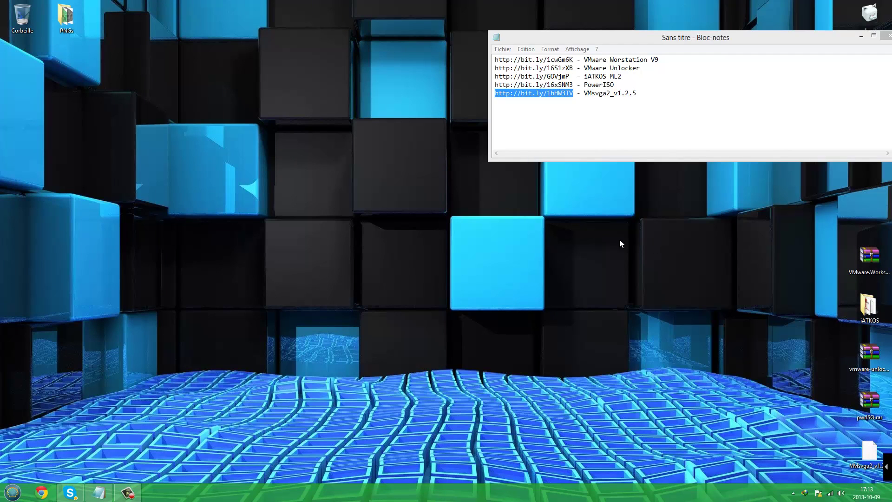
{"action": "left_click", "coordinate": [587, 116]}
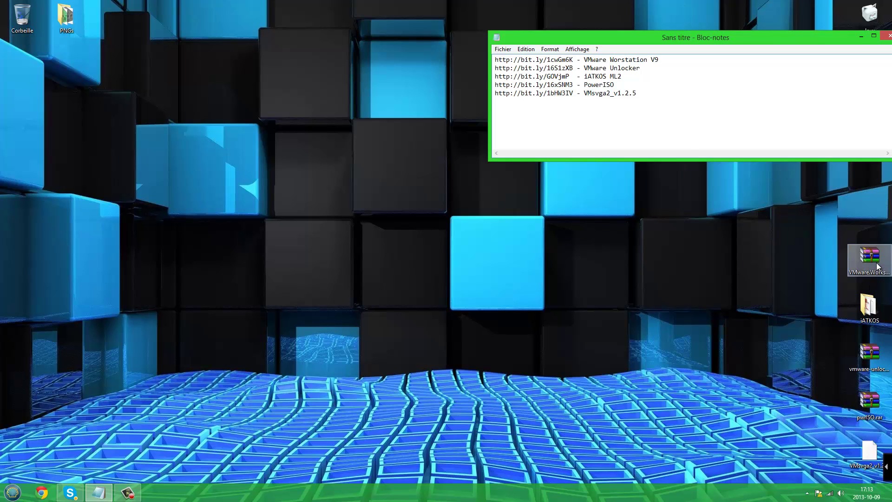
Move the VMware.Workstation.v9.rar and pwrISO.rar archives side by side to the desktop's lower-left corner
{"action": "left_click_drag", "start_coordinate": [870, 258], "coordinate": [27, 457]}
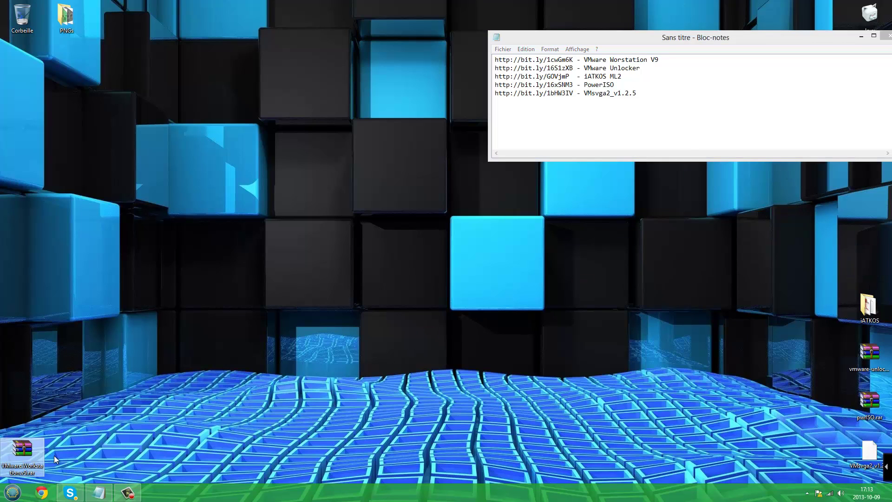
{"action": "left_click_drag", "start_coordinate": [867, 400], "coordinate": [65, 446]}
{"action": "left_click", "coordinate": [129, 439]}
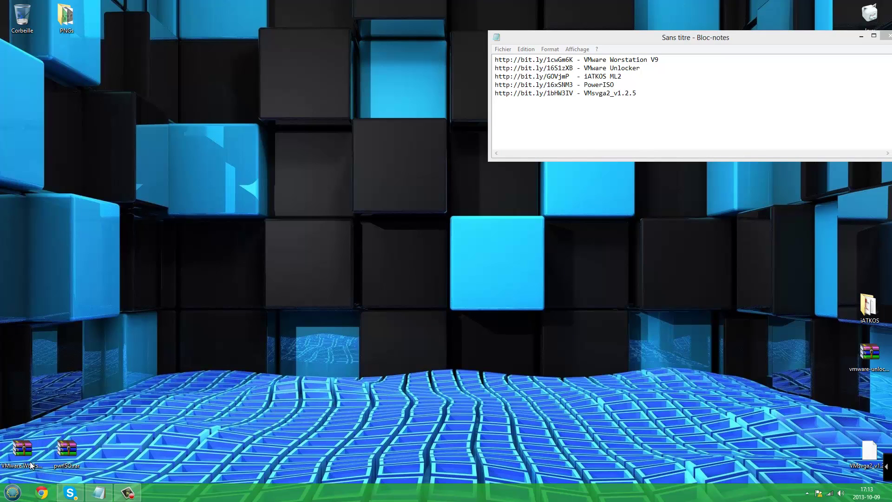
Examine the contents of the folder inside VMware.Workstation.v9.rar and close the archive
{"action": "double_click", "coordinate": [30, 447]}
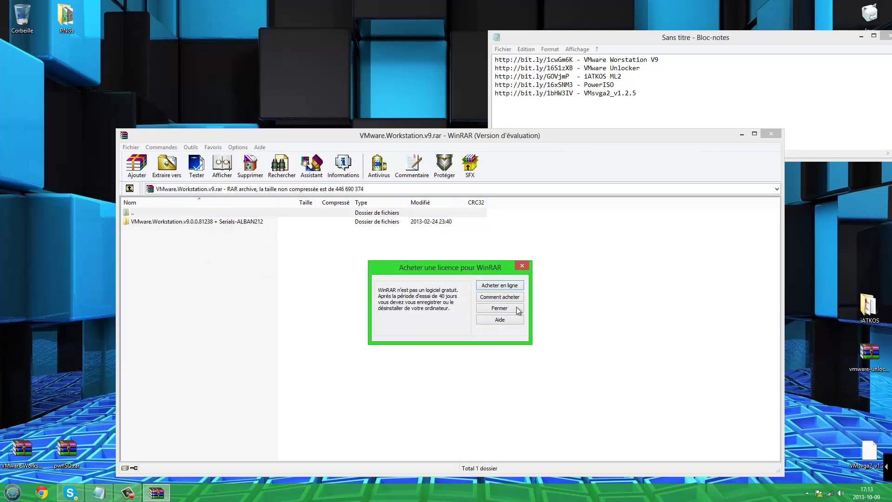
{"action": "left_click", "coordinate": [499, 308]}
{"action": "double_click", "coordinate": [168, 221]}
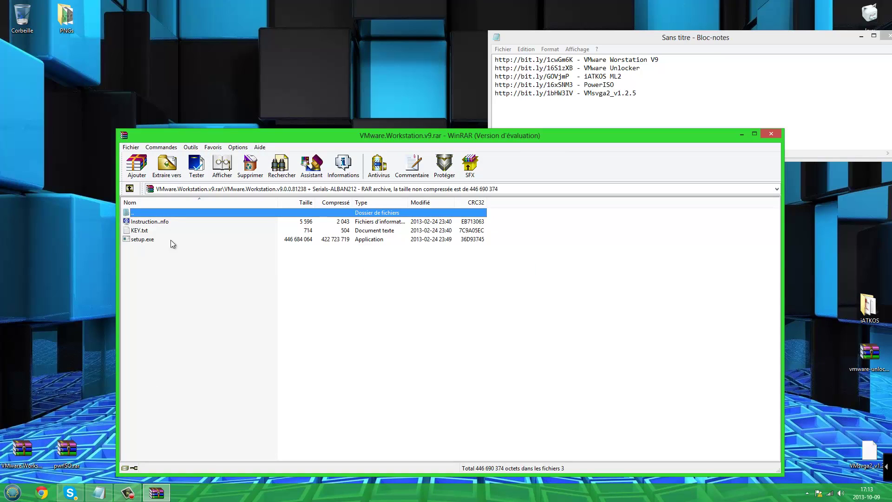
{"action": "left_click_drag", "start_coordinate": [179, 139], "coordinate": [338, 87]}
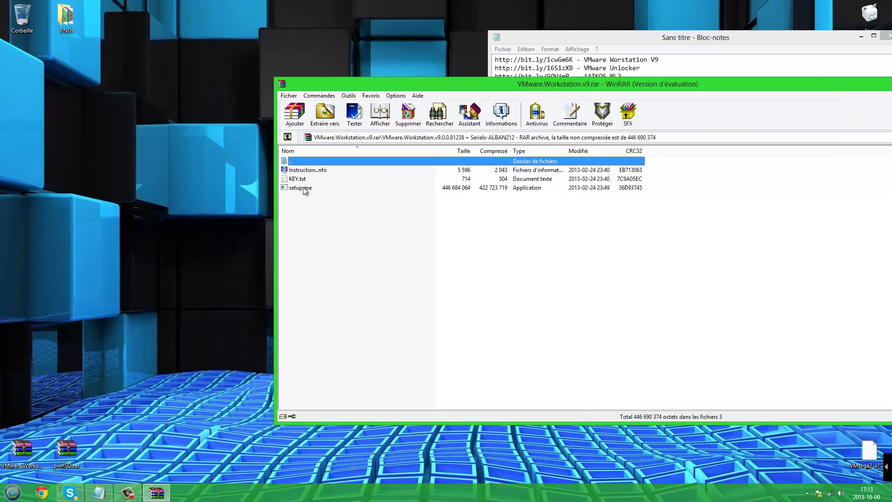
{"action": "left_click_drag", "start_coordinate": [794, 88], "coordinate": [642, 111]}
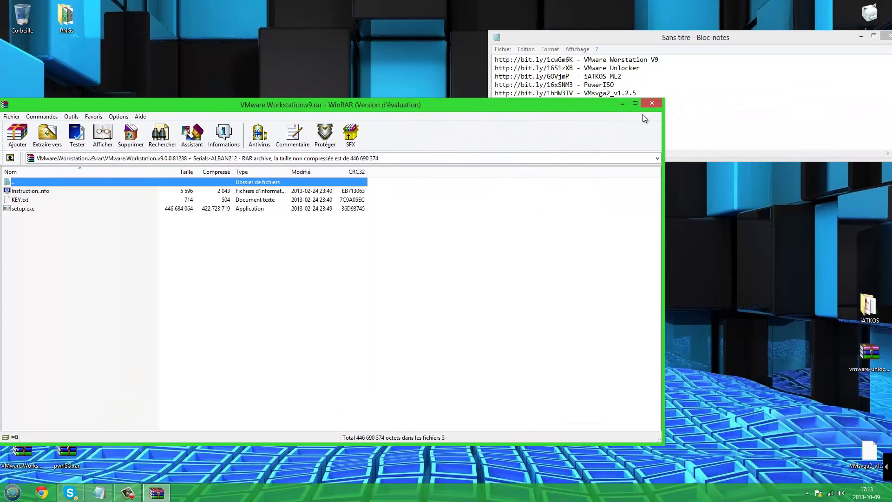
{"action": "left_click", "coordinate": [650, 104]}
Extract VMware.Workstation.v9.rar and pwrISO.rar into folders named after them and place both folders beside the archives on the desktop
{"action": "right_click", "coordinate": [23, 450]}
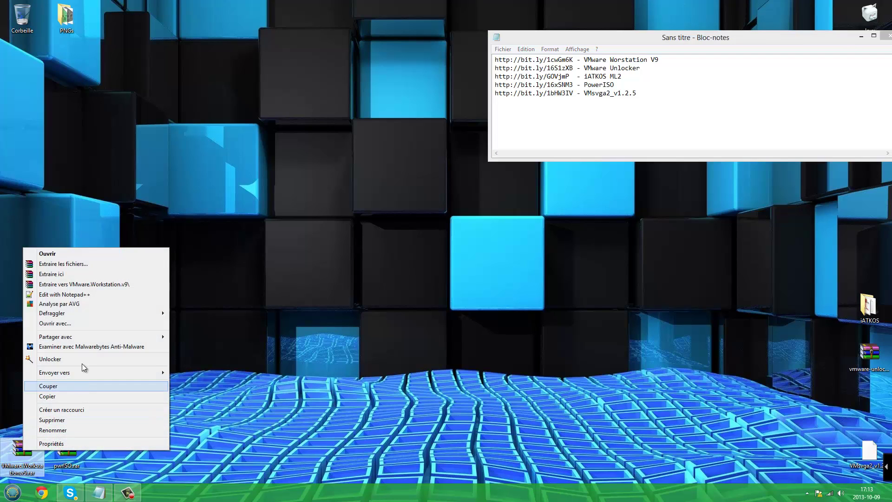
{"action": "left_click", "coordinate": [95, 285]}
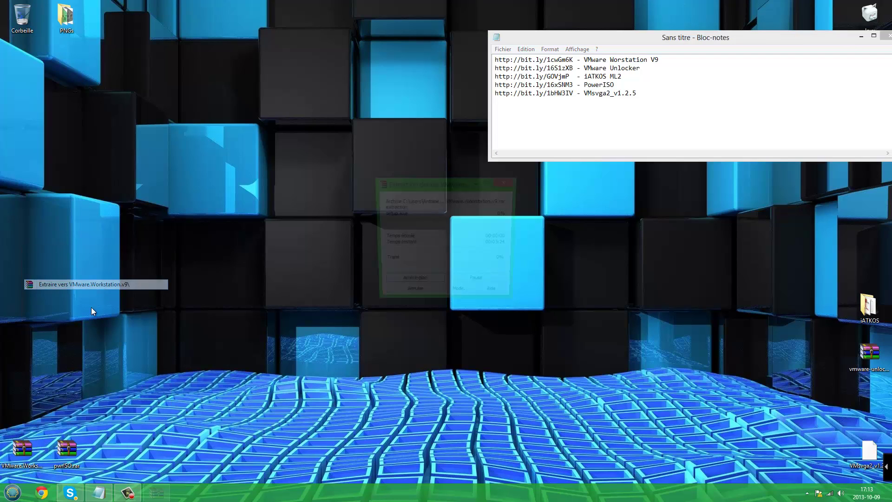
{"action": "right_click", "coordinate": [66, 451]}
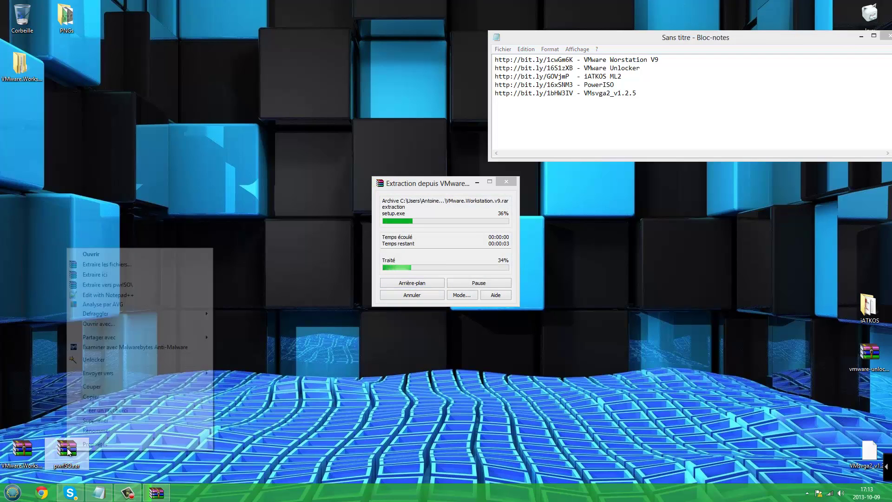
{"action": "left_click", "coordinate": [121, 284]}
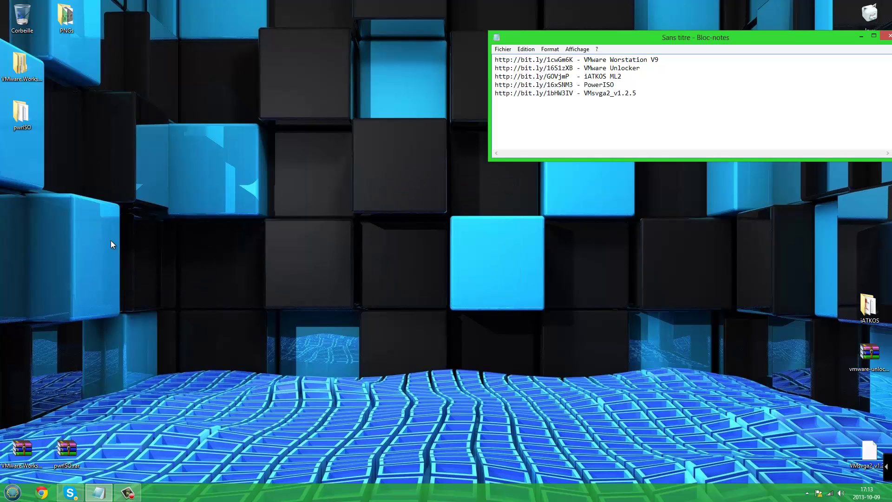
{"action": "left_click_drag", "start_coordinate": [35, 52], "coordinate": [120, 454]}
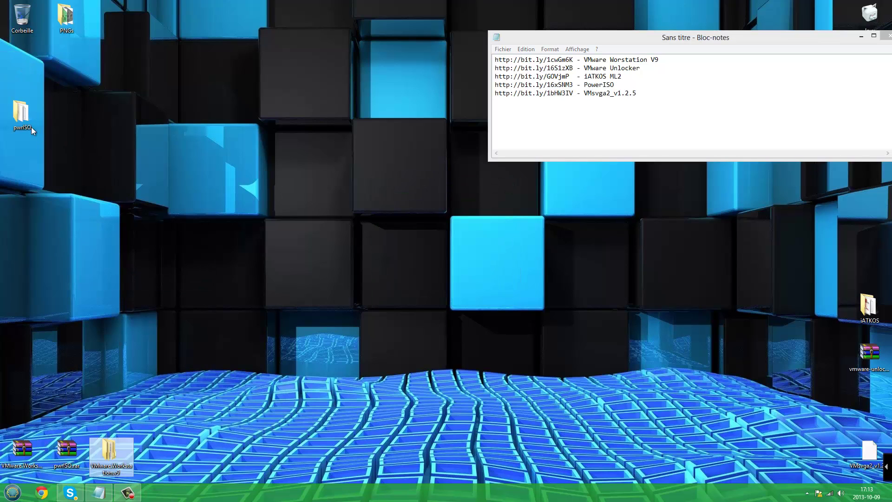
{"action": "left_click_drag", "start_coordinate": [32, 127], "coordinate": [160, 472]}
Launch setup.exe from the inner folder of the extracted VMware.Workstation.v9 folder
{"action": "double_click", "coordinate": [116, 463]}
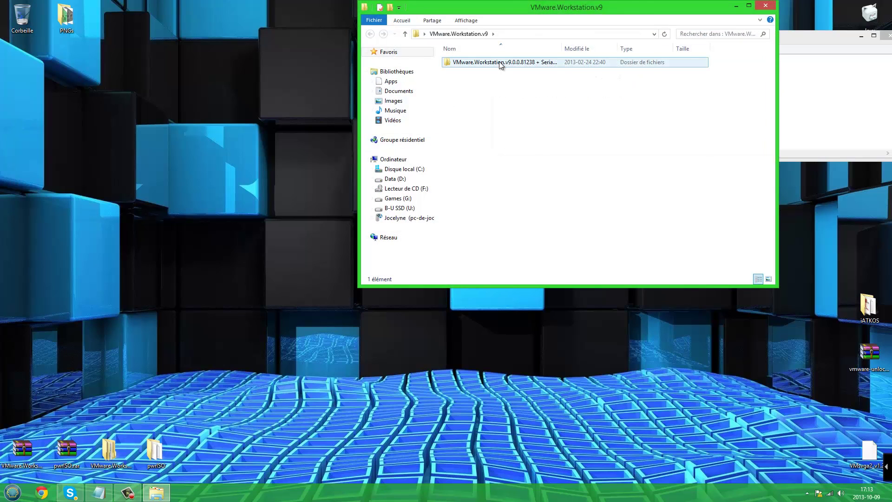
{"action": "double_click", "coordinate": [500, 65]}
{"action": "double_click", "coordinate": [463, 83]}
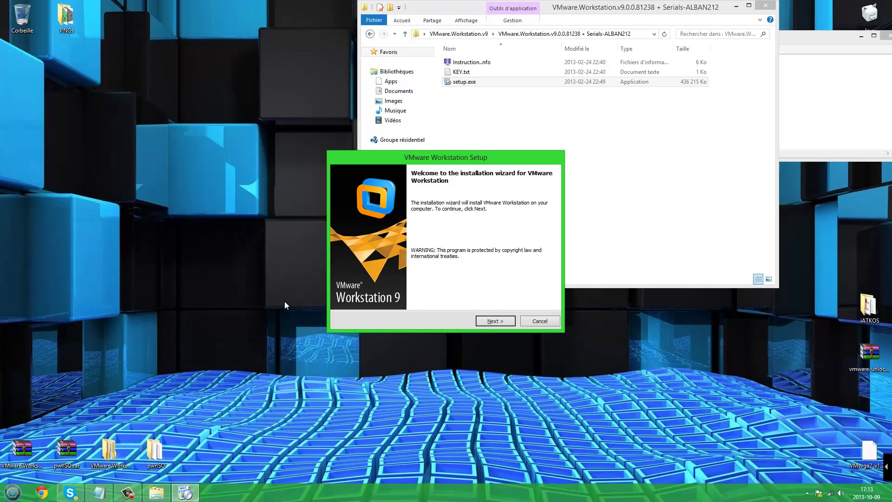
Choose the Typical setup type for VMware Workstation and accept the default destination folder
{"action": "left_click", "coordinate": [503, 323]}
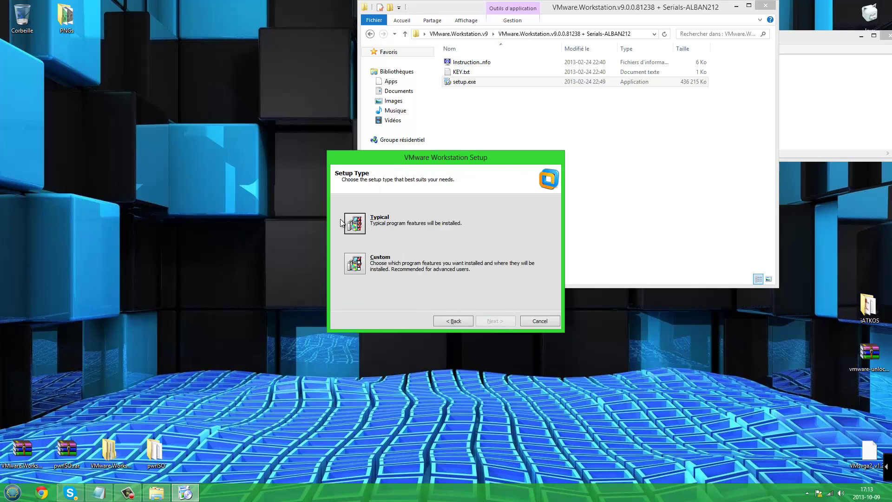
{"action": "left_click", "coordinate": [354, 223]}
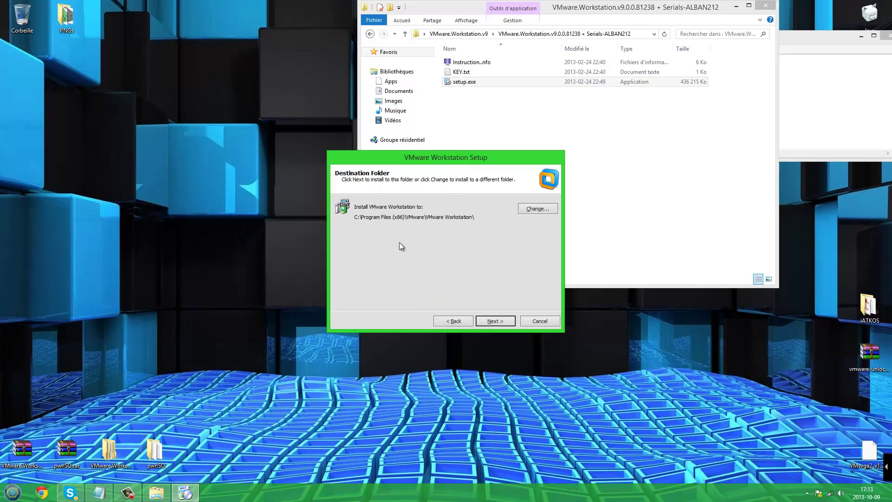
{"action": "left_click", "coordinate": [493, 321]}
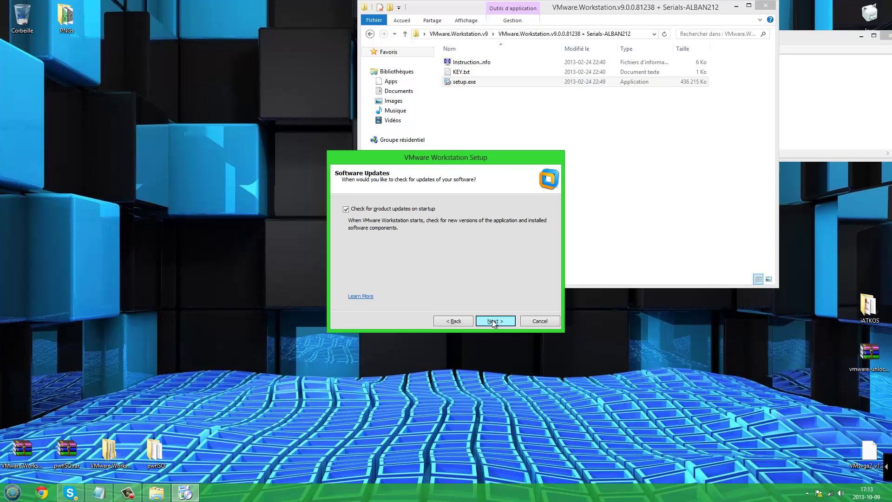
Turn off startup update checks and usage feedback, and start the installation with both the Desktop and Start Menu shortcuts
{"action": "left_click", "coordinate": [410, 209]}
{"action": "left_click", "coordinate": [493, 321]}
{"action": "left_click", "coordinate": [392, 213]}
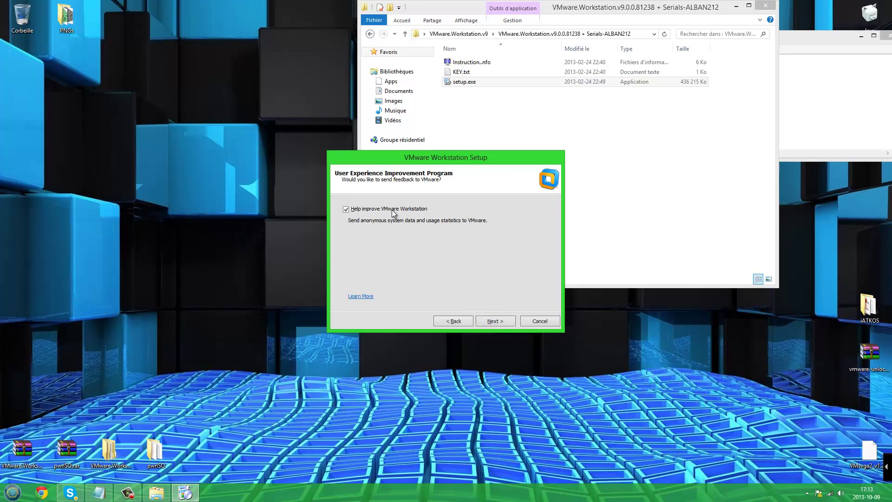
{"action": "left_click", "coordinate": [489, 321]}
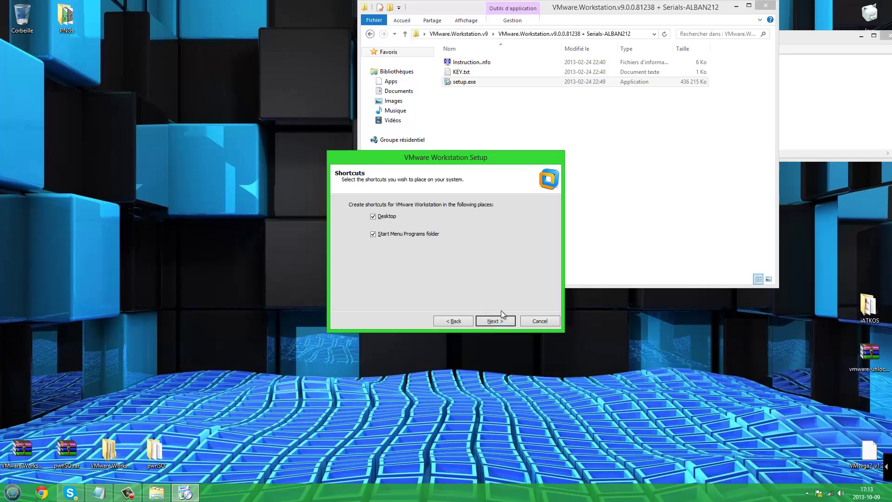
{"action": "left_click", "coordinate": [509, 324]}
{"action": "left_click", "coordinate": [508, 324]}
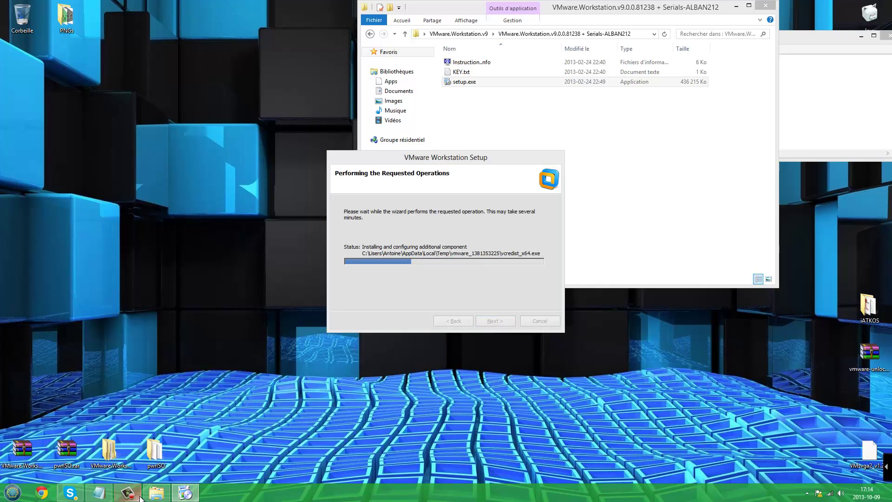
Skip the optional license key entry and finish the VMware Workstation setup wizard
{"action": "key", "text": "F9"}
{"action": "left_click", "coordinate": [643, 375]}
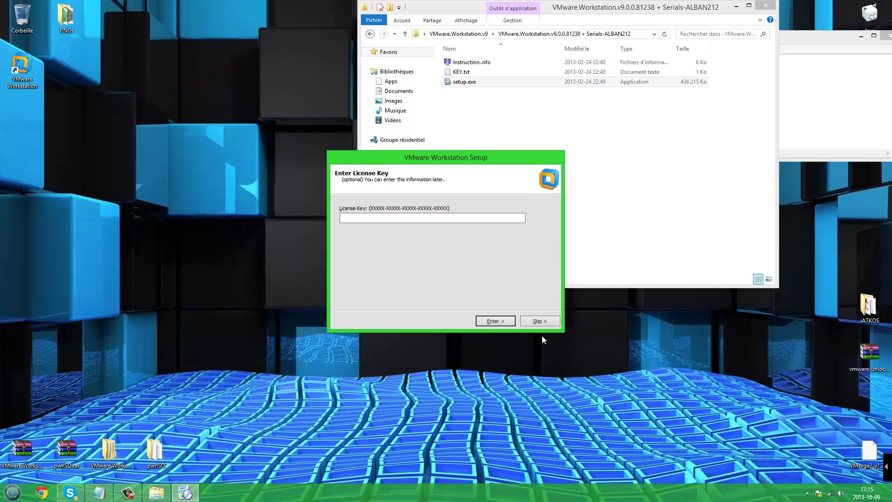
{"action": "left_click", "coordinate": [539, 322]}
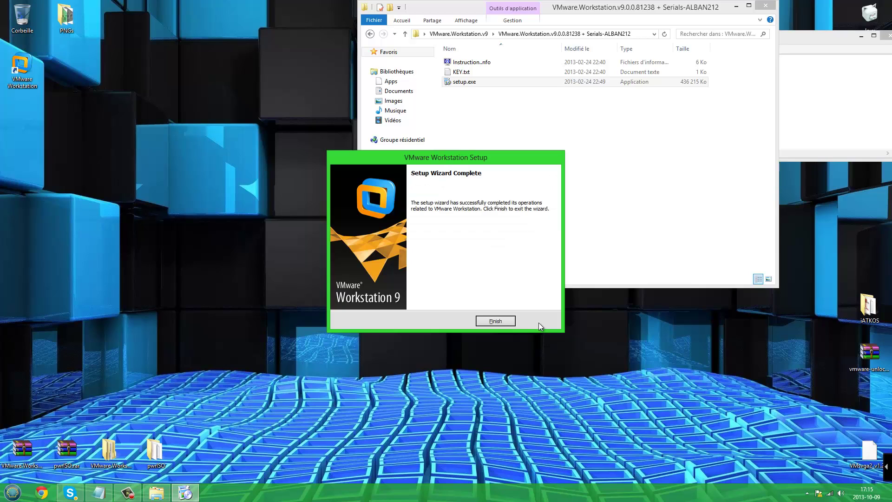
{"action": "left_click", "coordinate": [495, 321]}
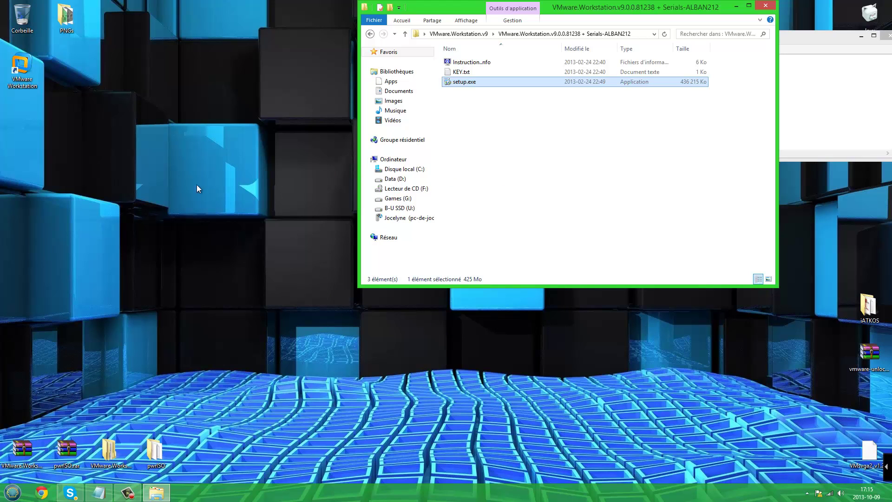
Launch VMware Workstation from its desktop shortcut and check the license information in its About window
{"action": "double_click", "coordinate": [24, 59]}
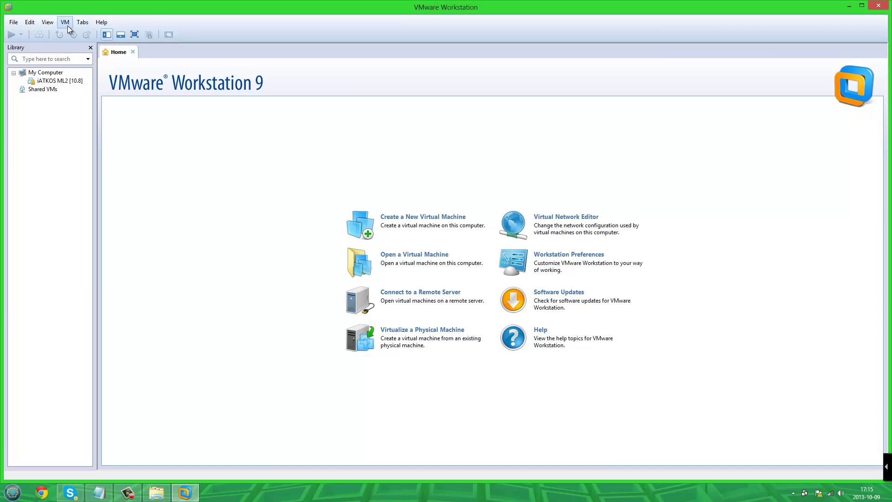
{"action": "left_click", "coordinate": [102, 23]}
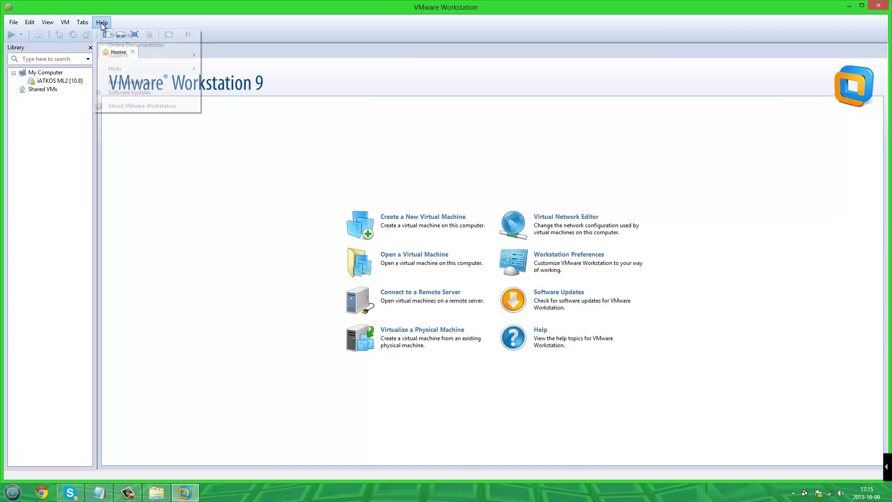
{"action": "left_click", "coordinate": [115, 105]}
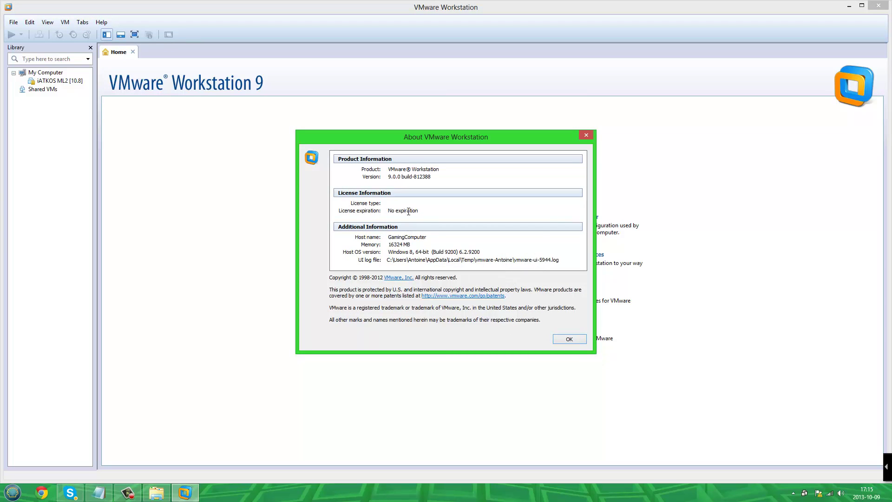
{"action": "right_click", "coordinate": [390, 213]}
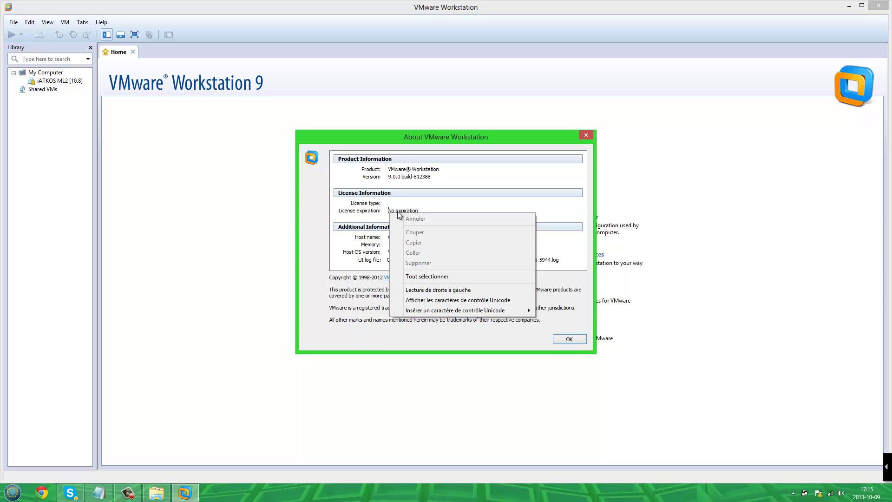
{"action": "left_click", "coordinate": [354, 226]}
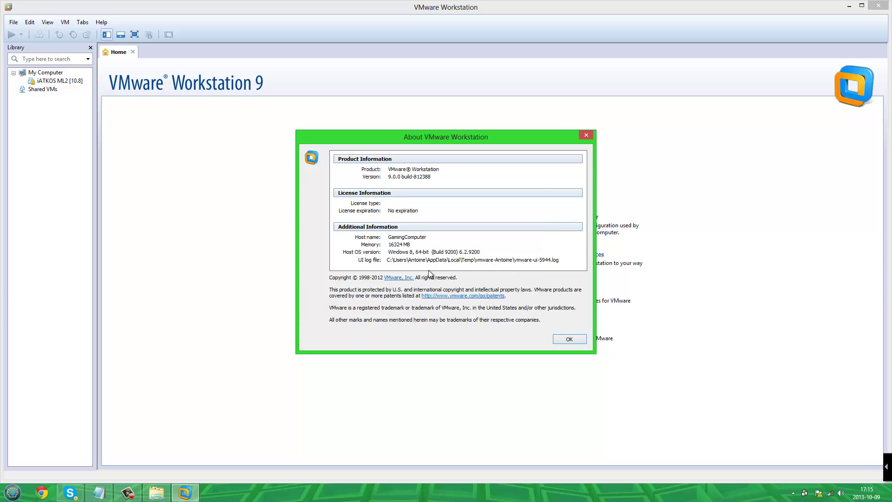
{"action": "left_click", "coordinate": [569, 339]}
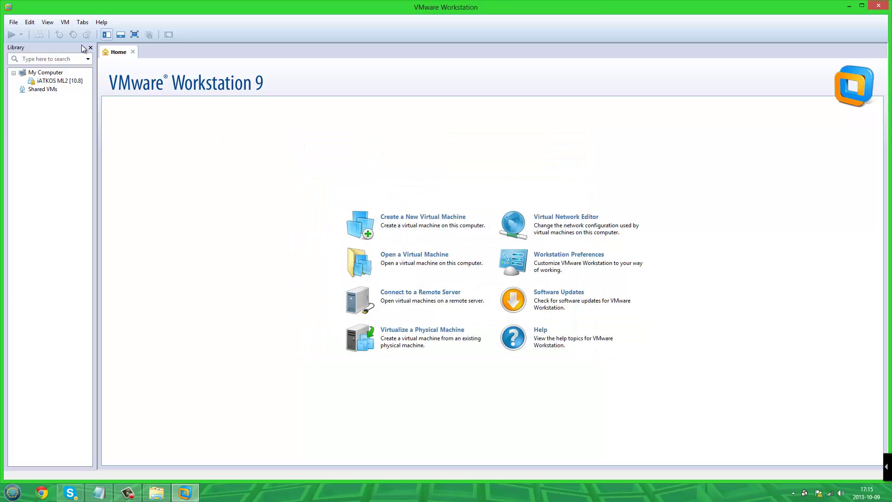
Arrange the VMware Workstation window on the right half of the screen and the setup folder window beside it
{"action": "left_click", "coordinate": [101, 22]}
{"action": "left_click", "coordinate": [263, 21]}
{"action": "left_click_drag", "start_coordinate": [263, 7], "coordinate": [891, 182]}
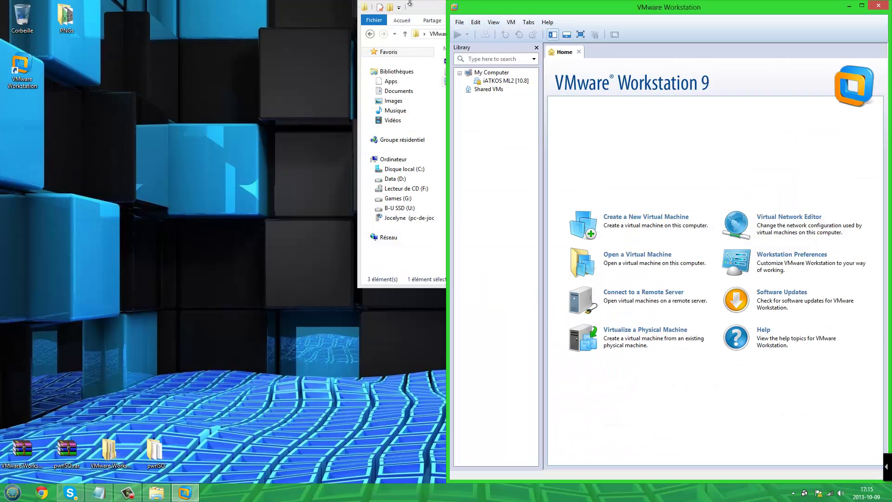
{"action": "left_click_drag", "start_coordinate": [420, 9], "coordinate": [91, 32]}
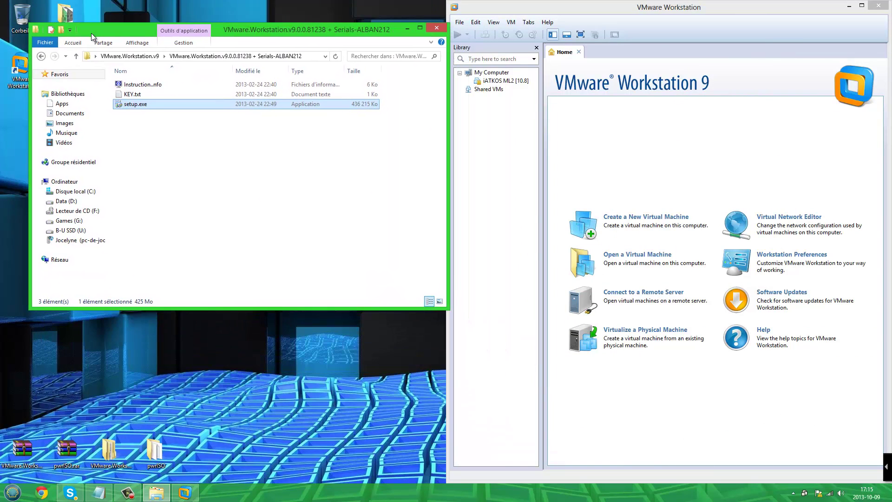
Copy the first license key from KEY.txt into VMware Workstation's license key field, confirm it and close the activation window
{"action": "left_click", "coordinate": [548, 23]}
{"action": "left_click", "coordinate": [580, 85]}
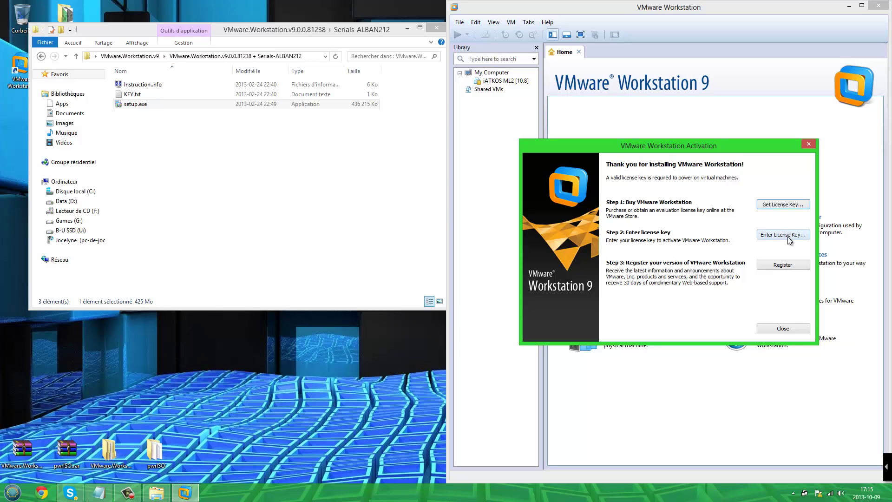
{"action": "left_click", "coordinate": [788, 236]}
{"action": "double_click", "coordinate": [149, 92]}
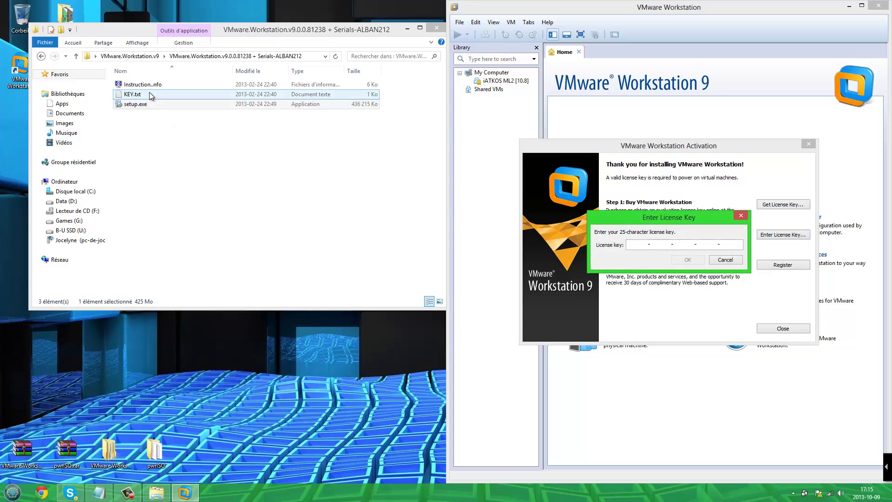
{"action": "left_click_drag", "start_coordinate": [534, 177], "coordinate": [404, 178]}
{"action": "key", "text": "ctrl+c"}
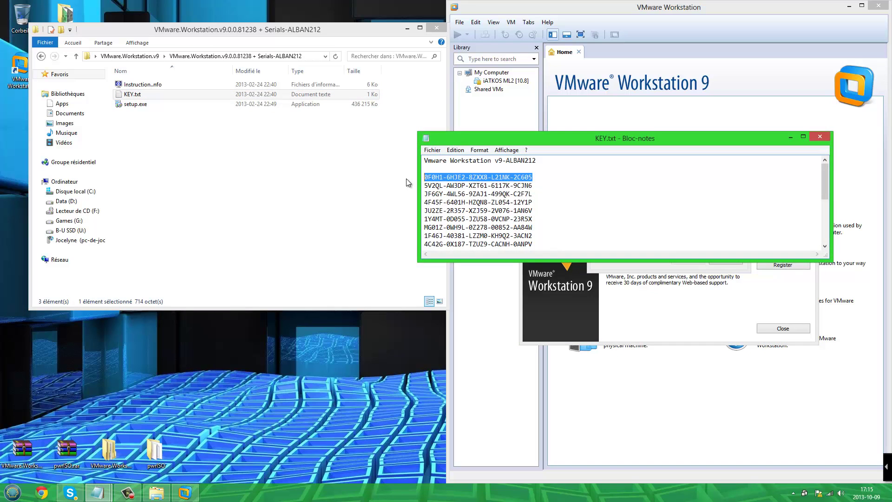
{"action": "left_click", "coordinate": [749, 293]}
{"action": "key", "text": "ctrl+v"}
{"action": "left_click", "coordinate": [688, 260]}
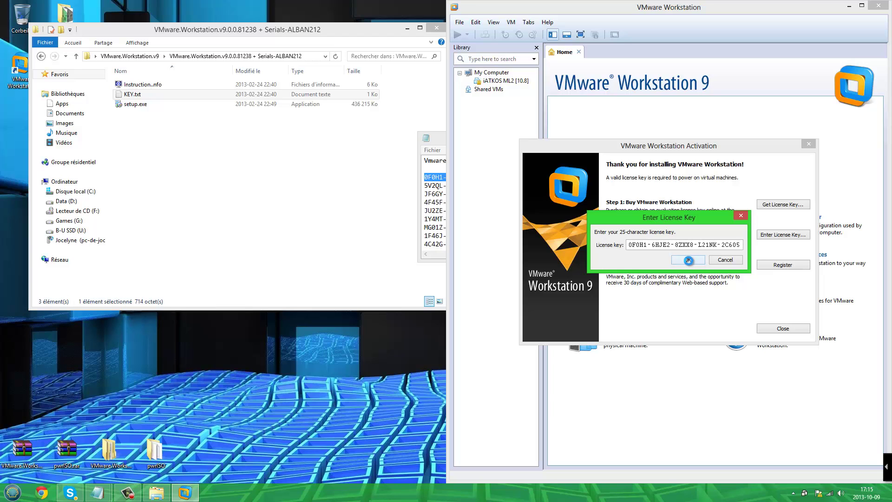
{"action": "left_click", "coordinate": [688, 260]}
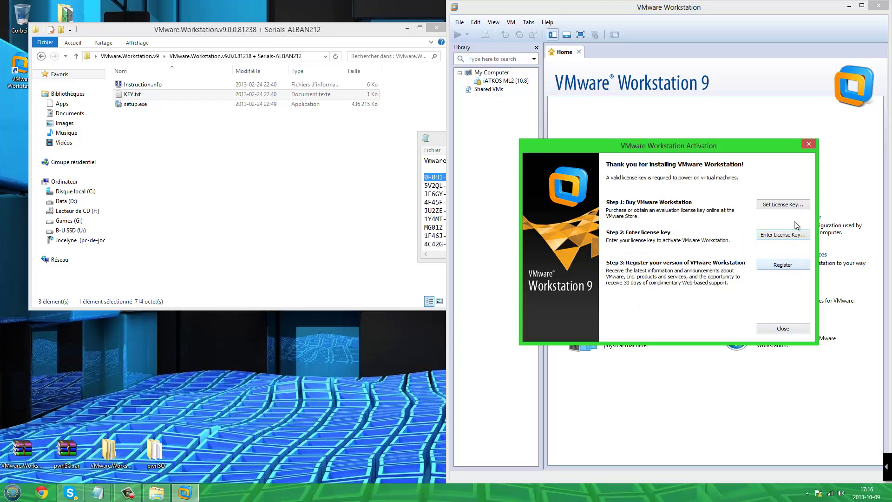
{"action": "left_click", "coordinate": [789, 329]}
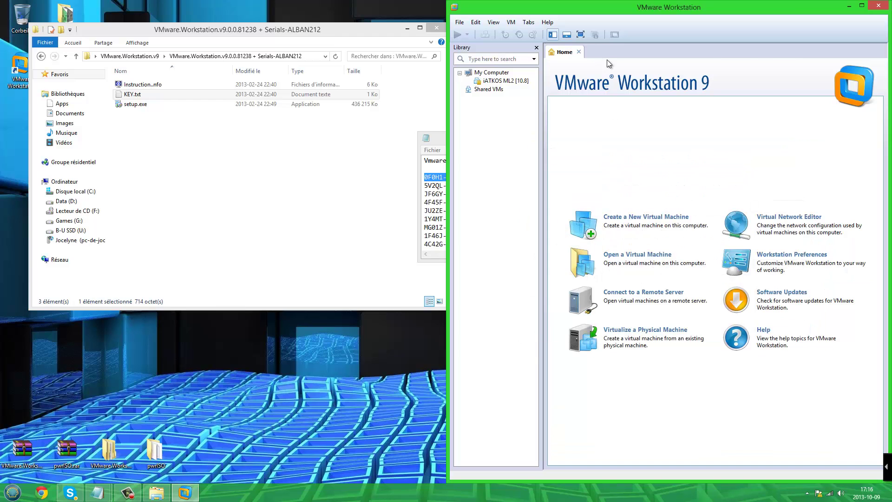
Check the license type and expiration in the About VMware Workstation window, and close it
{"action": "left_click", "coordinate": [548, 22]}
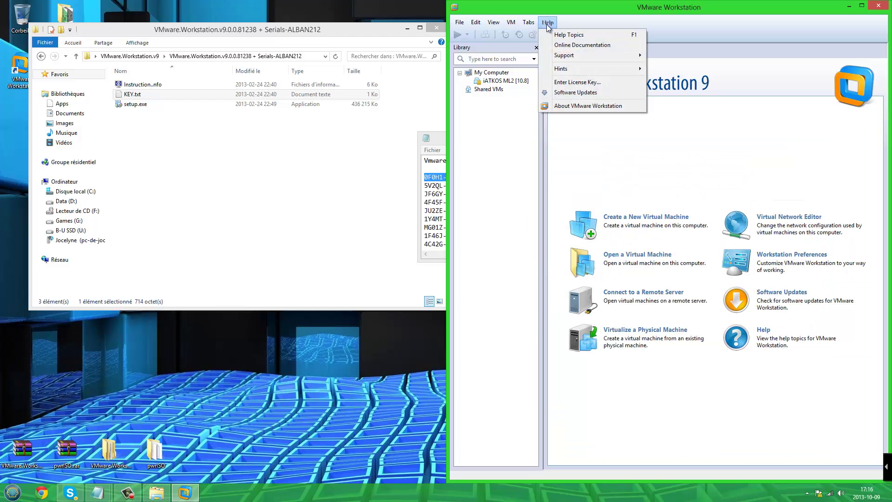
{"action": "left_click", "coordinate": [576, 103]}
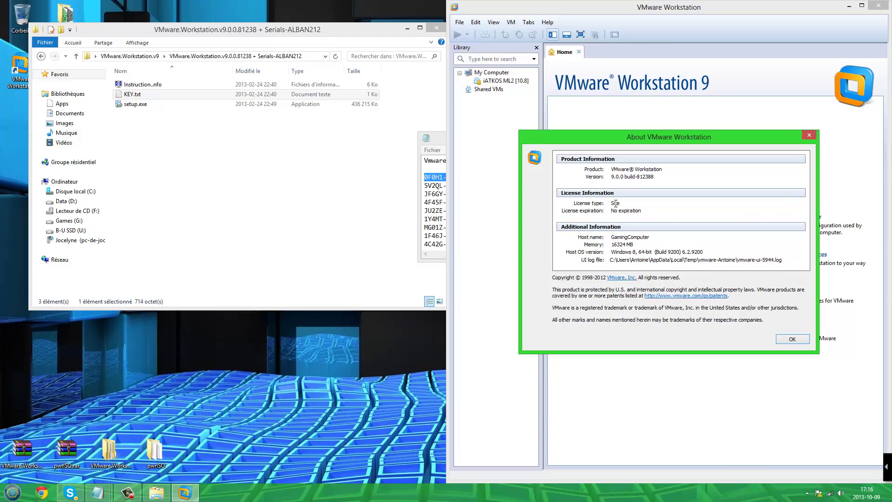
{"action": "left_click", "coordinate": [802, 340]}
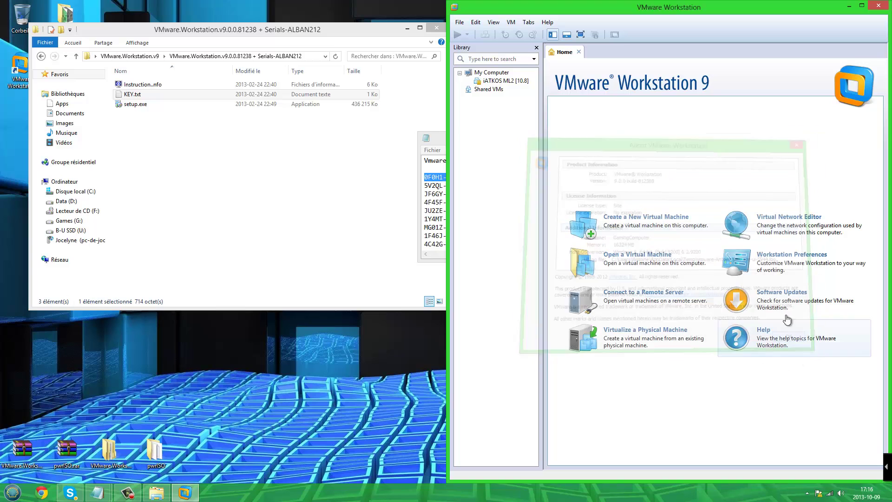
Close VMware Workstation, the KEY.txt file and the setup folder window
{"action": "left_click", "coordinate": [878, 6]}
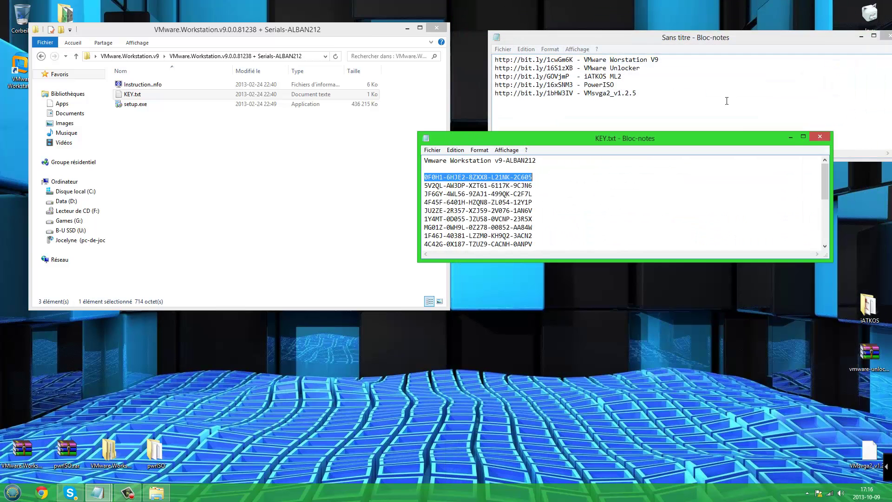
{"action": "left_click", "coordinate": [823, 139]}
{"action": "left_click", "coordinate": [431, 27]}
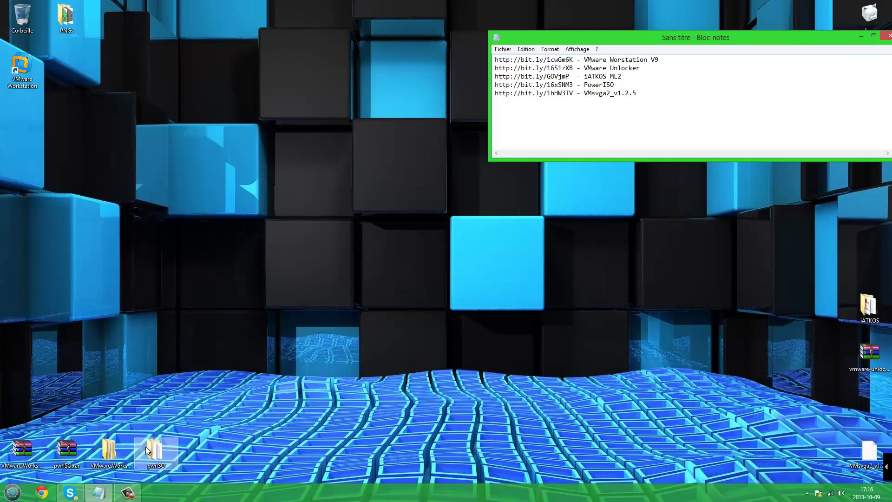
Delete the VMware.Workstation.v9 folder and its archive from the desktop
{"action": "left_click", "coordinate": [111, 452]}
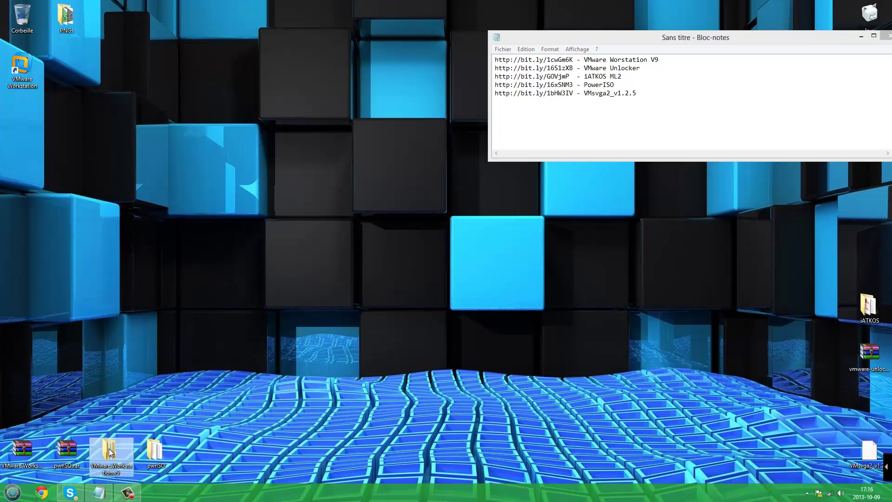
{"action": "left_click", "coordinate": [17, 463]}
{"action": "key", "text": "Delete"}
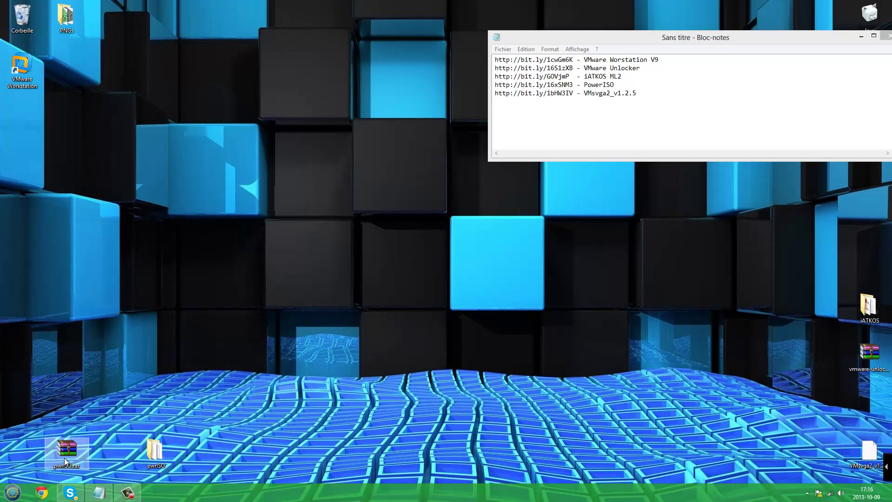
Run PowerISO5.exe from the pwrISO folder and accept its license agreement
{"action": "double_click", "coordinate": [155, 451]}
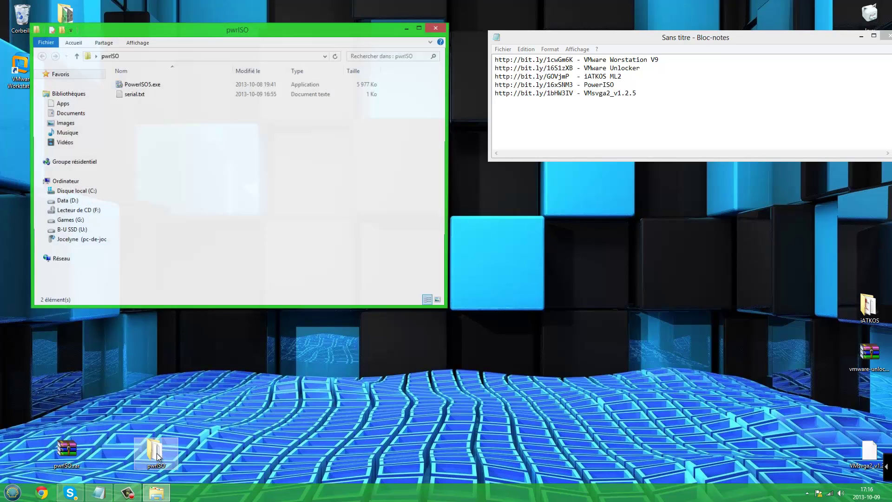
{"action": "double_click", "coordinate": [145, 85]}
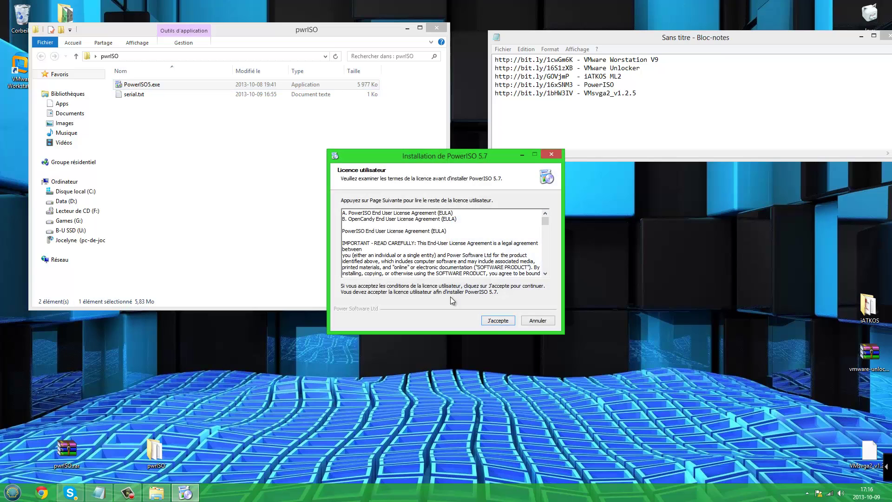
{"action": "left_click", "coordinate": [501, 320]}
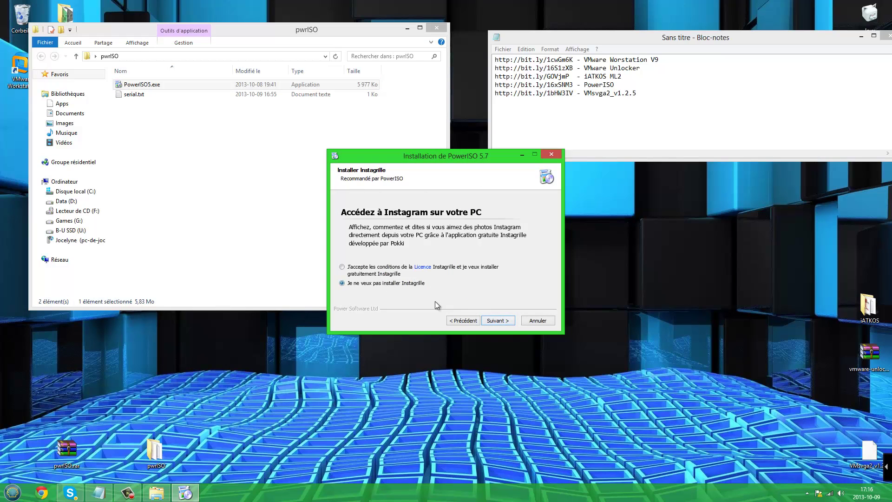
Decline the Instagrille and DriverScanner 2013 offers and install PowerISO 5.7
{"action": "left_click", "coordinate": [500, 320]}
{"action": "left_click", "coordinate": [346, 268]}
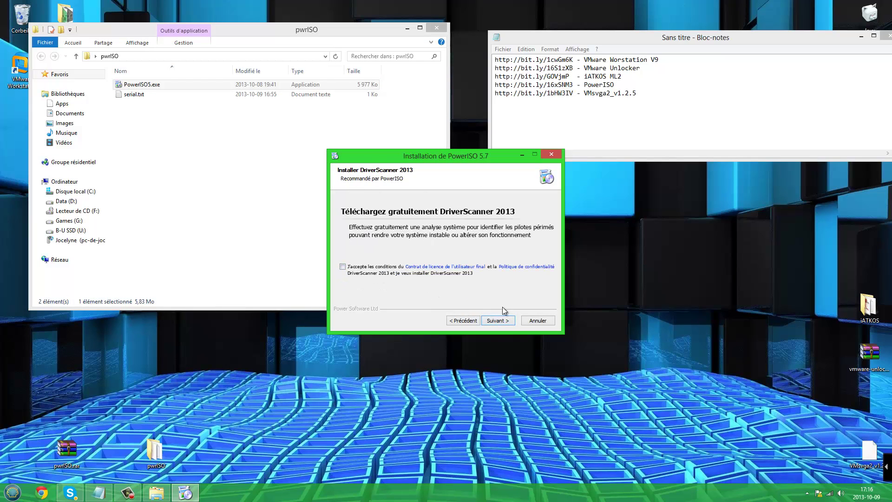
{"action": "left_click", "coordinate": [506, 320]}
{"action": "left_click", "coordinate": [498, 320]}
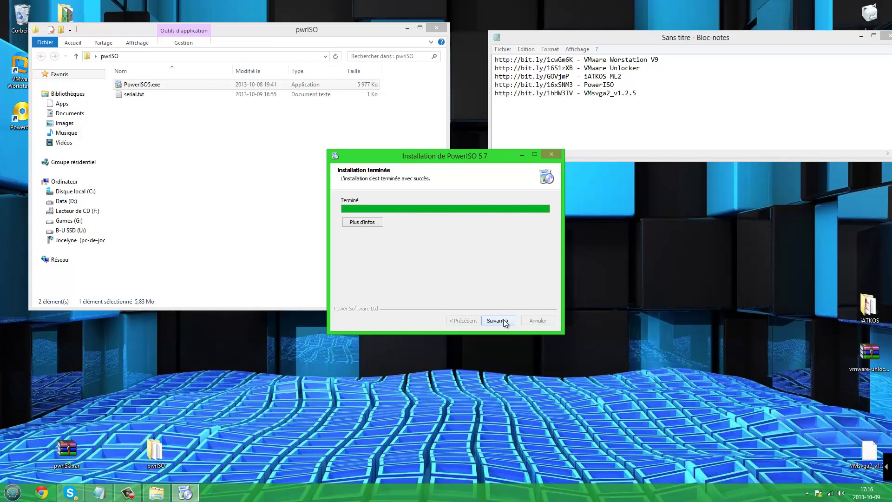
Finish the PowerISO 5.7 setup with the default association and drive options and close the thank-you web page
{"action": "left_click", "coordinate": [504, 321]}
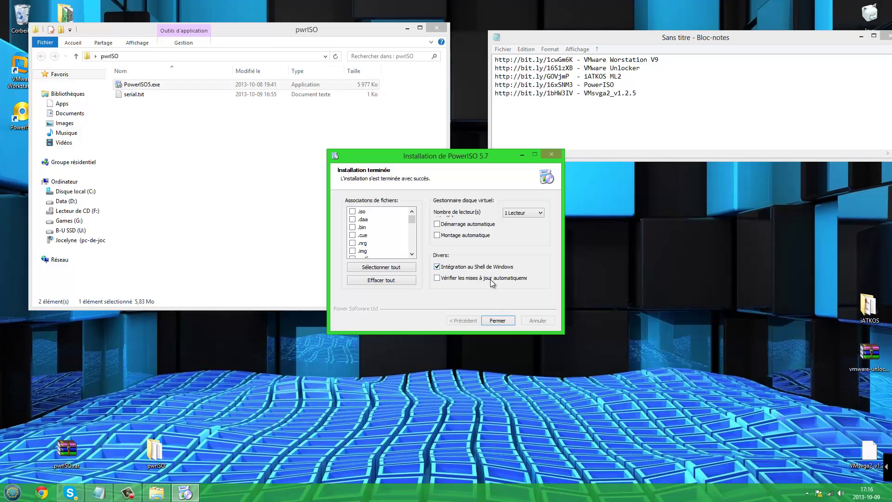
{"action": "left_click", "coordinate": [505, 318]}
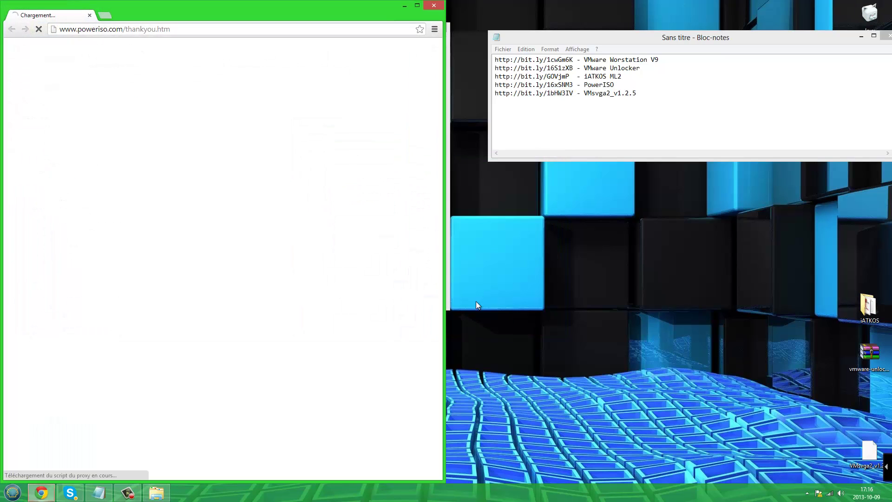
{"action": "left_click", "coordinate": [435, 6]}
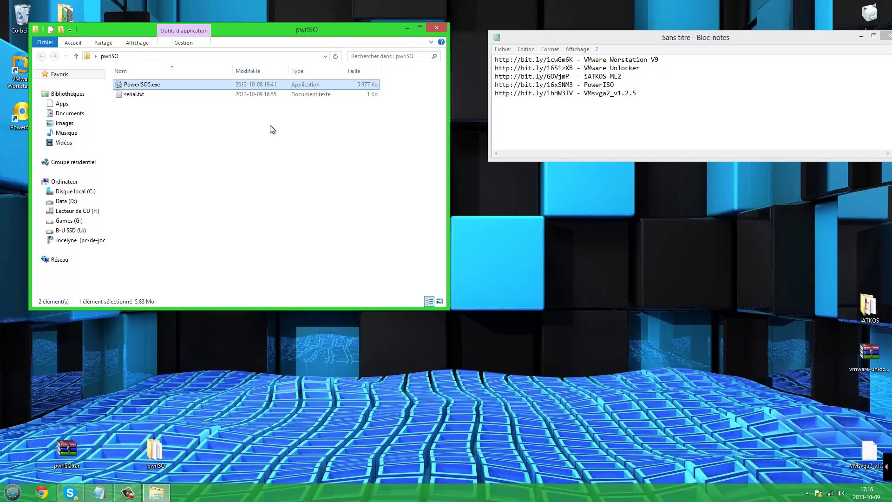
Open serial.txt from the pwrISO folder, launch PowerISO and open its registration form, keeping the serial file in view
{"action": "double_click", "coordinate": [139, 95]}
{"action": "left_click", "coordinate": [407, 28]}
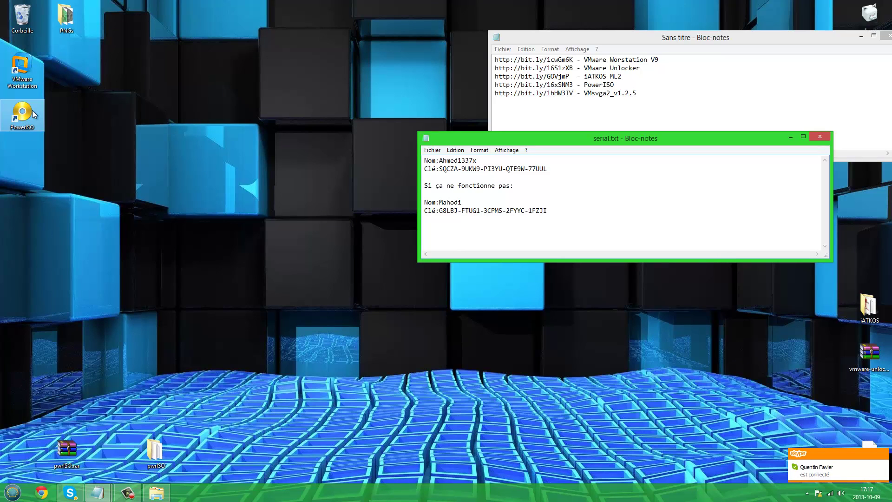
{"action": "double_click", "coordinate": [32, 110]}
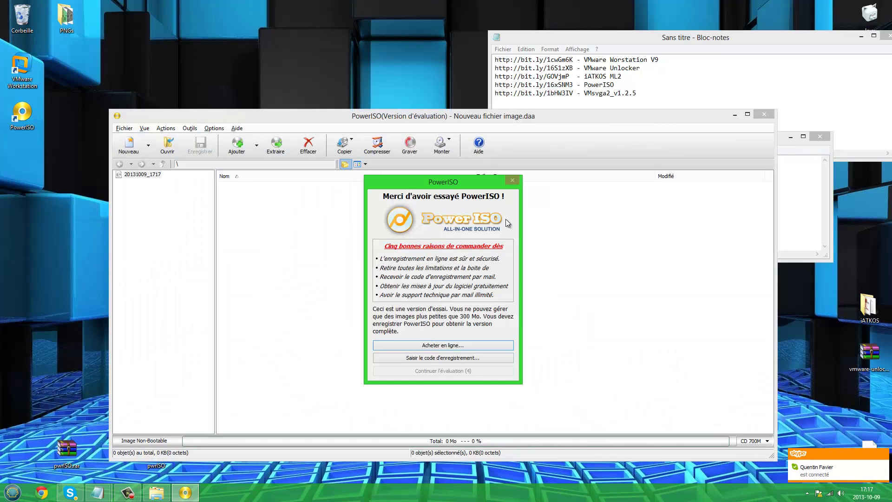
{"action": "left_click", "coordinate": [443, 358]}
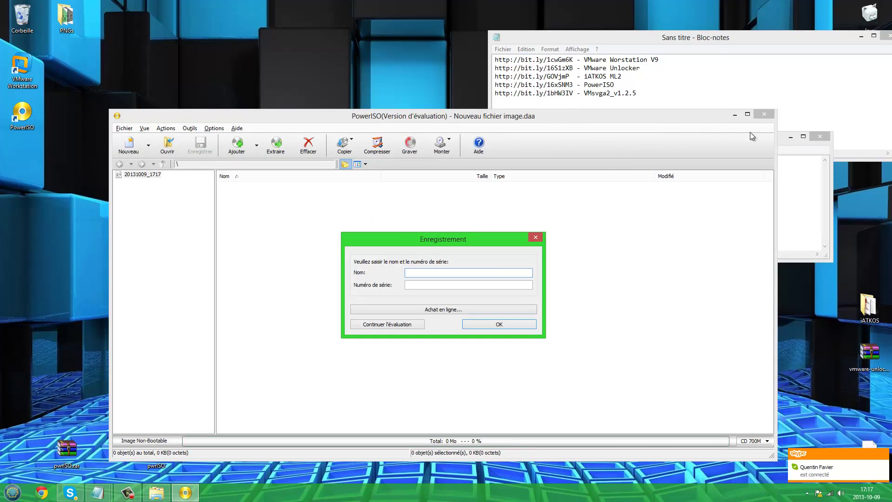
{"action": "left_click", "coordinate": [782, 143]}
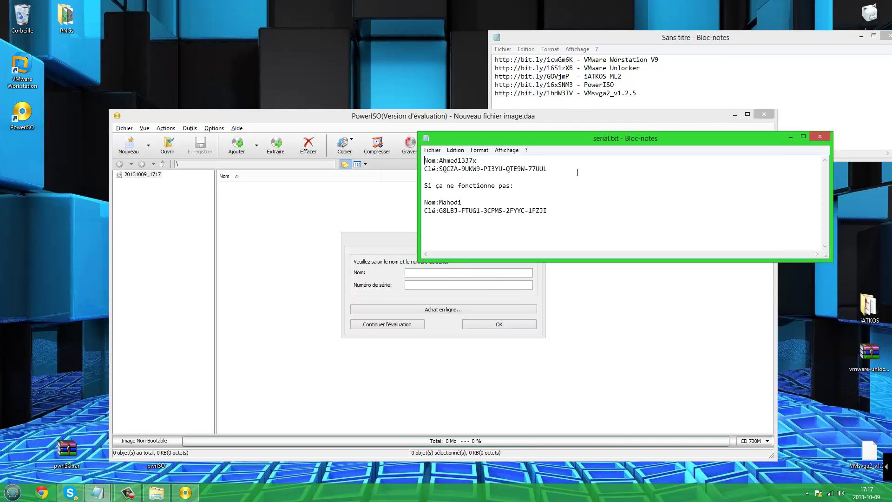
Copy the first registration name from serial.txt into the name field of the PowerISO registration form
{"action": "left_click_drag", "start_coordinate": [523, 138], "coordinate": [581, 61]}
{"action": "left_click_drag", "start_coordinate": [546, 83], "coordinate": [496, 84]}
{"action": "key", "text": "ctrl+c"}
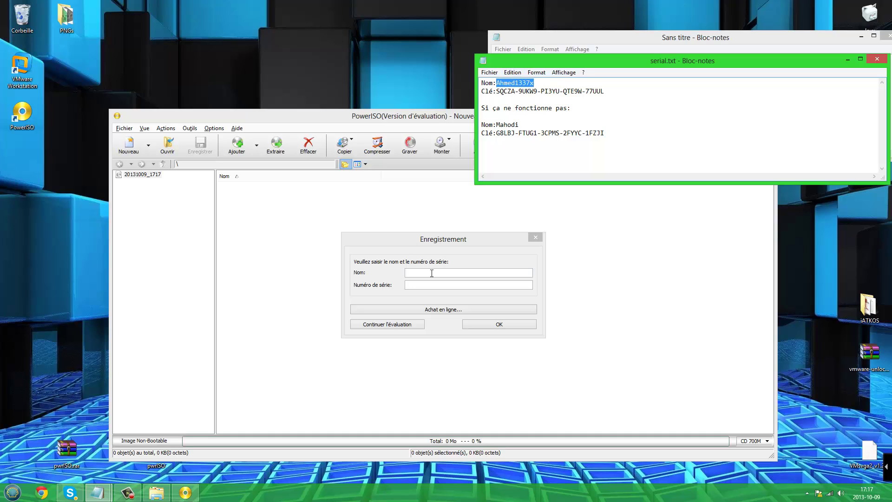
{"action": "left_click", "coordinate": [412, 240]}
{"action": "key", "text": "ctrl+v"}
Copy the first licence key from serial.txt into the serial number field and submit the PowerISO registration
{"action": "left_click", "coordinate": [599, 68]}
{"action": "left_click_drag", "start_coordinate": [605, 91], "coordinate": [497, 93]}
{"action": "key", "text": "ctrl+c"}
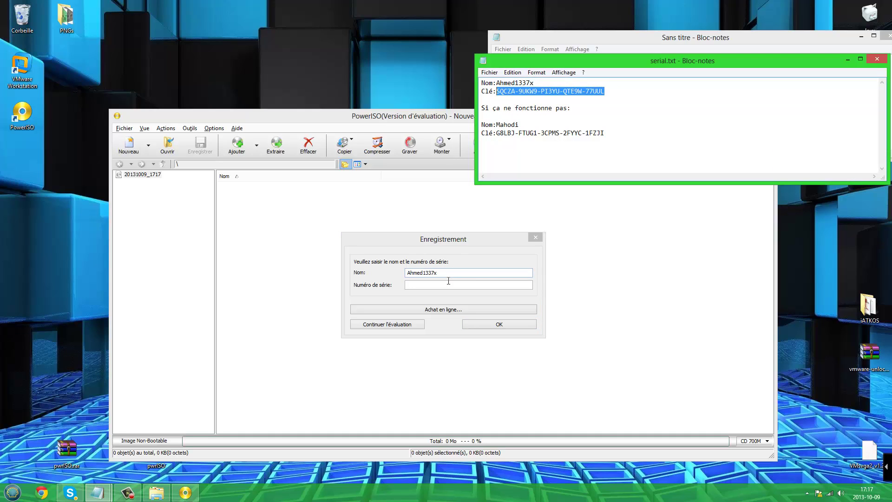
{"action": "left_click", "coordinate": [449, 281]}
{"action": "key", "text": "ctrl+v"}
{"action": "left_click", "coordinate": [479, 323]}
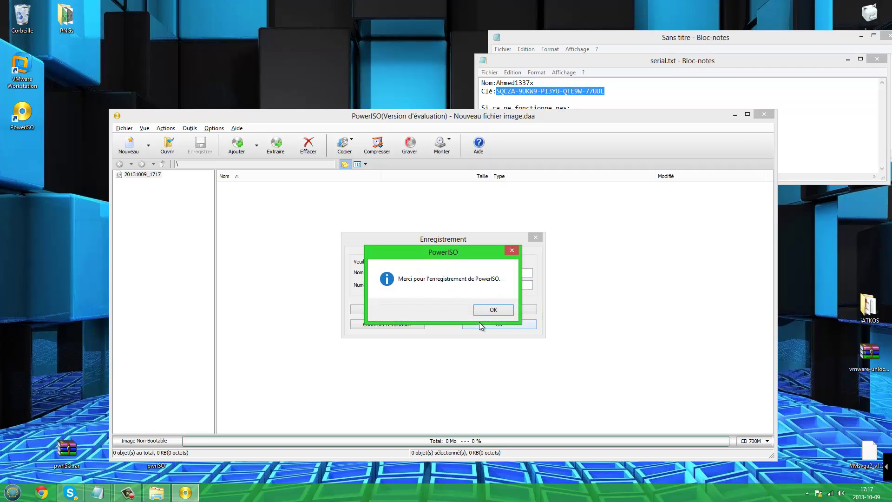
{"action": "left_click", "coordinate": [490, 309]}
Close PowerISO and serial.txt, and delete the pwrISO folder and its archive from the desktop
{"action": "left_click", "coordinate": [763, 115]}
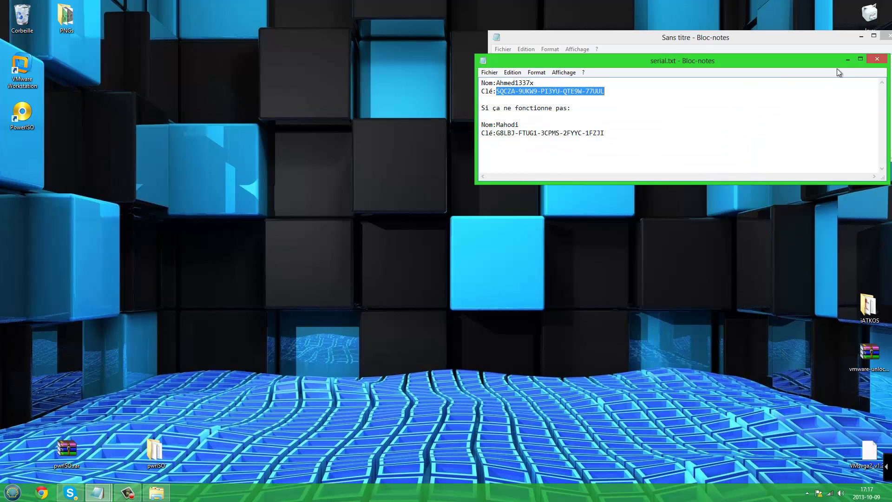
{"action": "left_click", "coordinate": [877, 59]}
{"action": "left_click", "coordinate": [158, 450]}
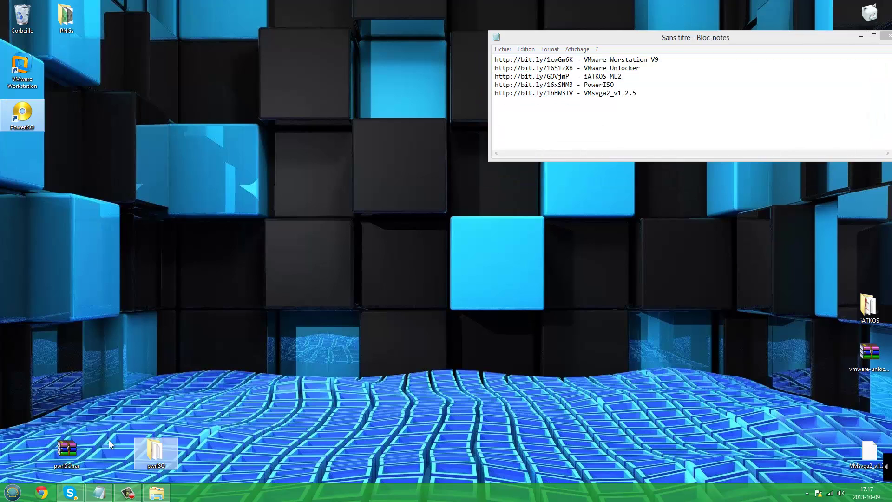
{"action": "key", "text": "Delete"}
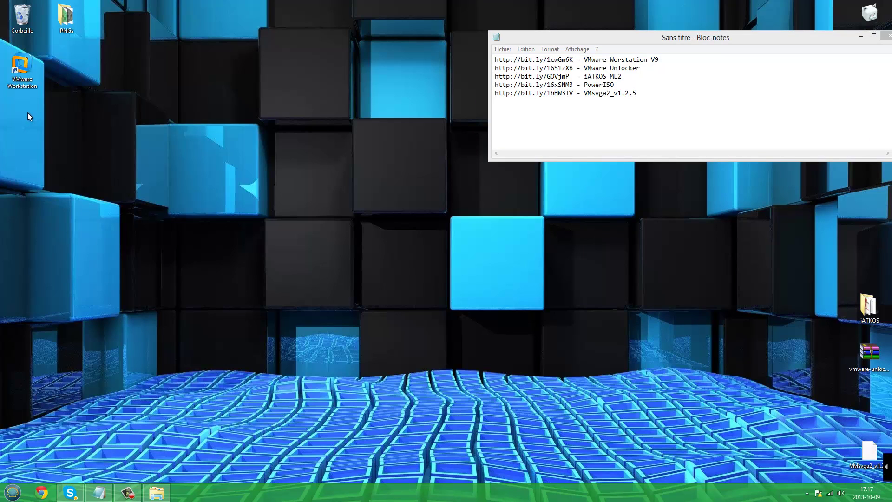
Copy the PowerISO shortcut back to the desktop below VMware Workstation, and minimize the untitled notes with the download links
{"action": "left_click", "coordinate": [775, 47]}
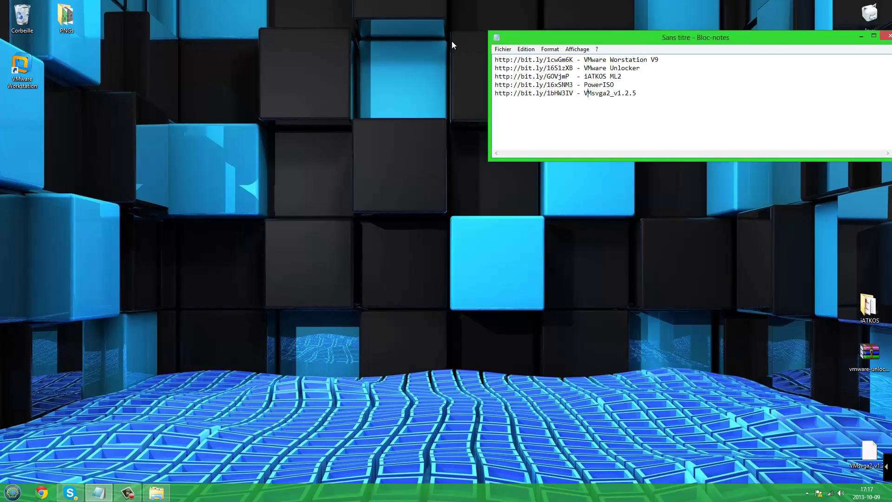
{"action": "left_click_drag", "start_coordinate": [575, 43], "coordinate": [409, 40]}
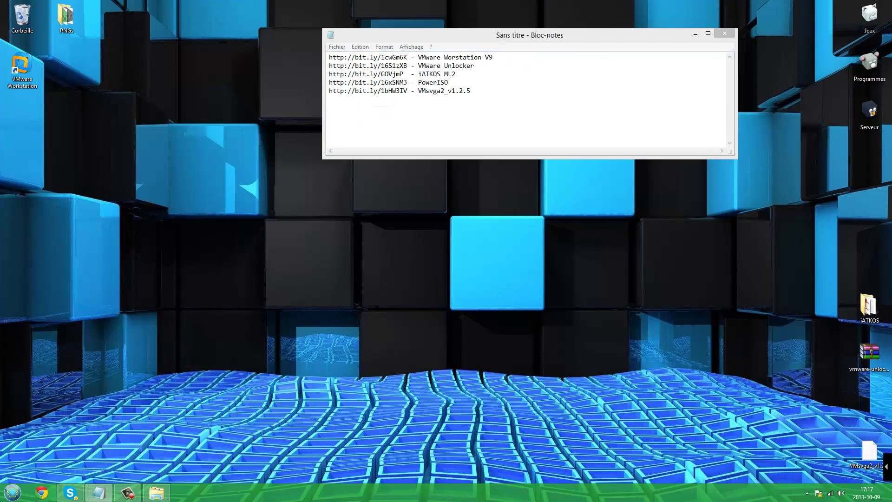
{"action": "left_click", "coordinate": [13, 492]}
{"action": "type", "text": "power"}
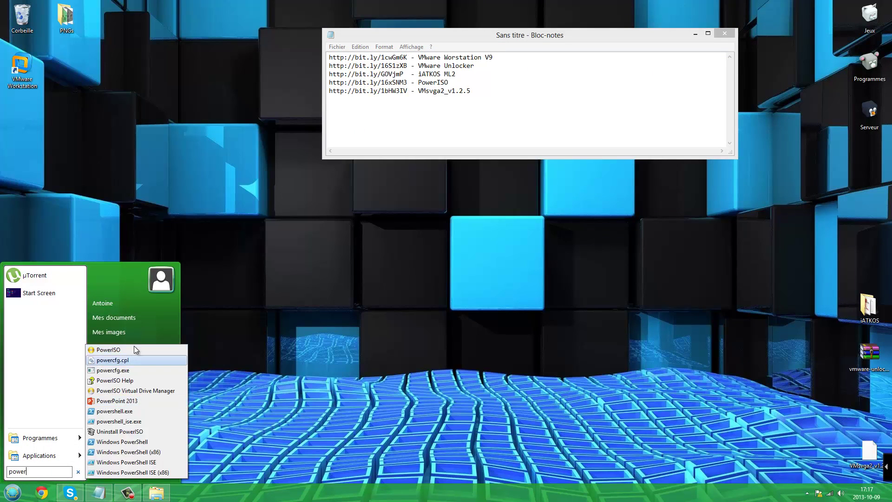
{"action": "left_click_drag", "start_coordinate": [120, 353], "coordinate": [40, 184]}
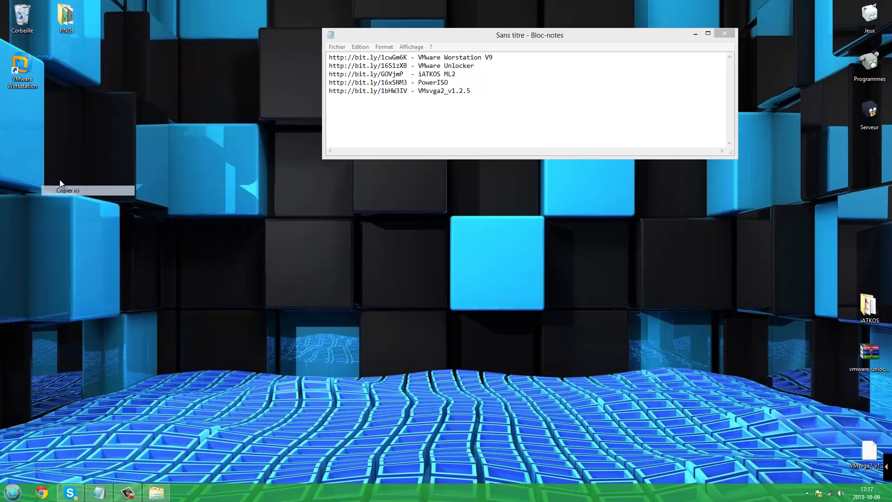
{"action": "left_click_drag", "start_coordinate": [22, 113], "coordinate": [23, 114]}
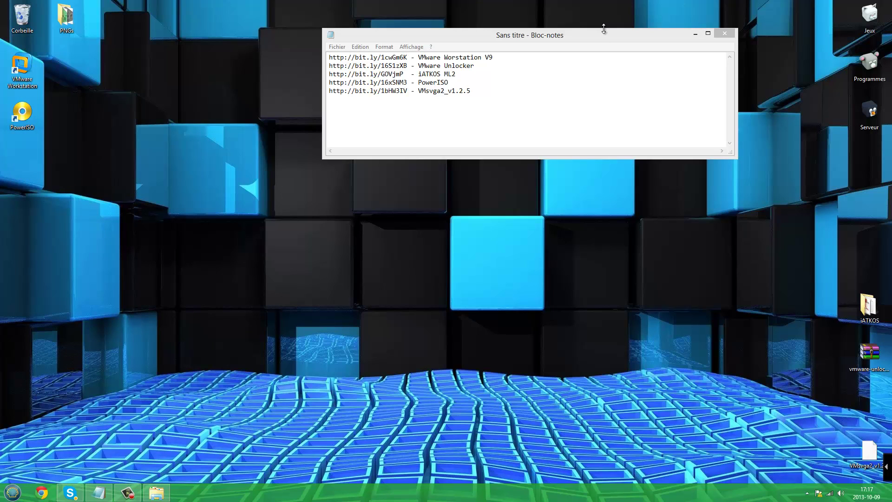
{"action": "left_click_drag", "start_coordinate": [533, 35], "coordinate": [365, 36]}
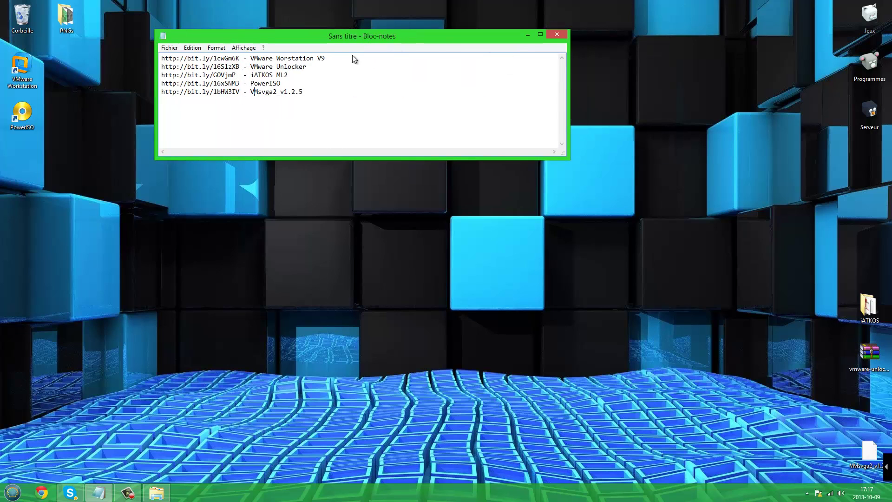
{"action": "left_click", "coordinate": [524, 34]}
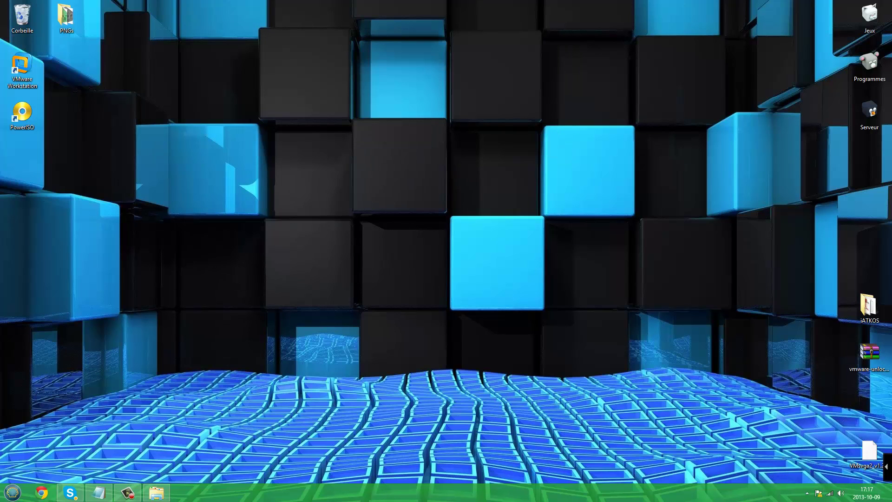
{"action": "double_click", "coordinate": [879, 364]}
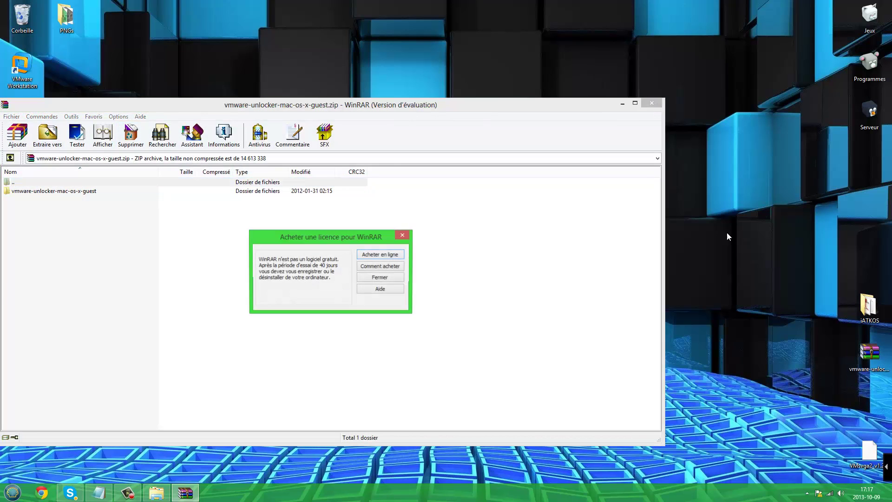
{"action": "left_click", "coordinate": [401, 232]}
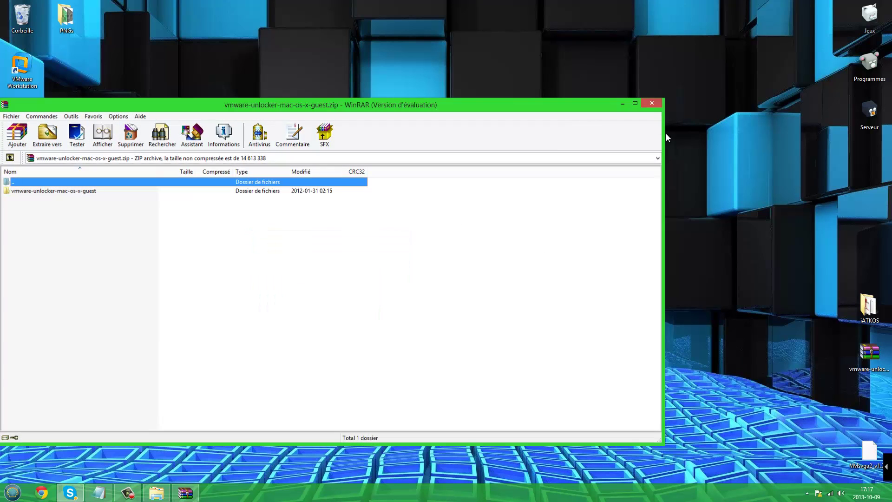
{"action": "left_click", "coordinate": [651, 103]}
Extract the vmware-unlocker-mac-os-x-guest archive into its own folder and place that folder directly below the archive on the desktop
{"action": "right_click", "coordinate": [868, 358]}
{"action": "left_click", "coordinate": [785, 180]}
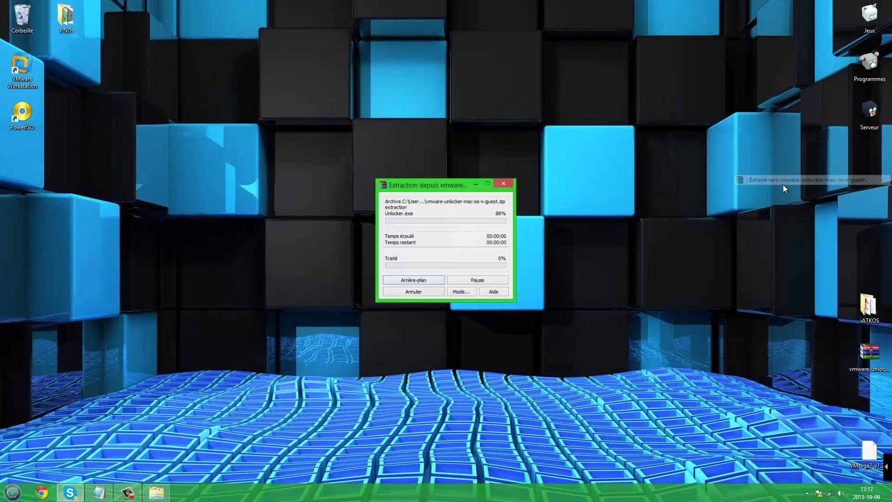
{"action": "left_click_drag", "start_coordinate": [21, 162], "coordinate": [869, 412]}
Run install.cmd as administrator from the VMware Workstation Unlocker - Windows folder of the VMware 8.x + 9.x + 10.x Series
{"action": "double_click", "coordinate": [869, 412]}
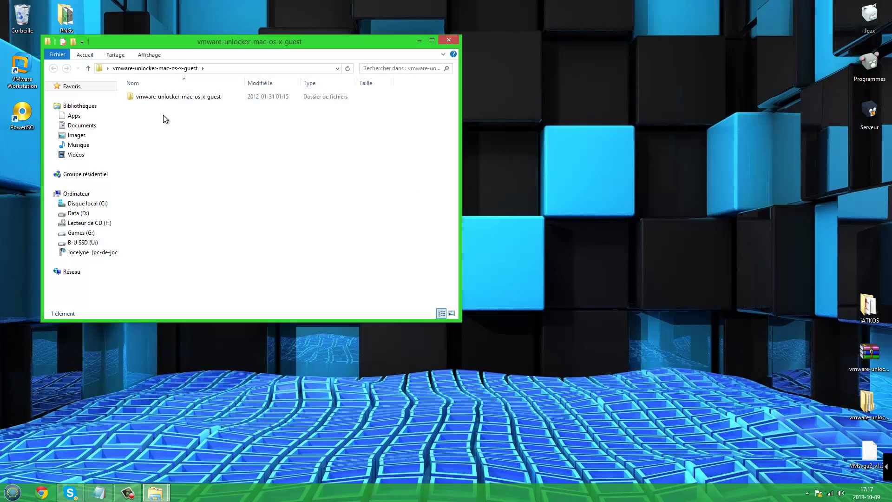
{"action": "double_click", "coordinate": [178, 97]}
{"action": "double_click", "coordinate": [169, 107]}
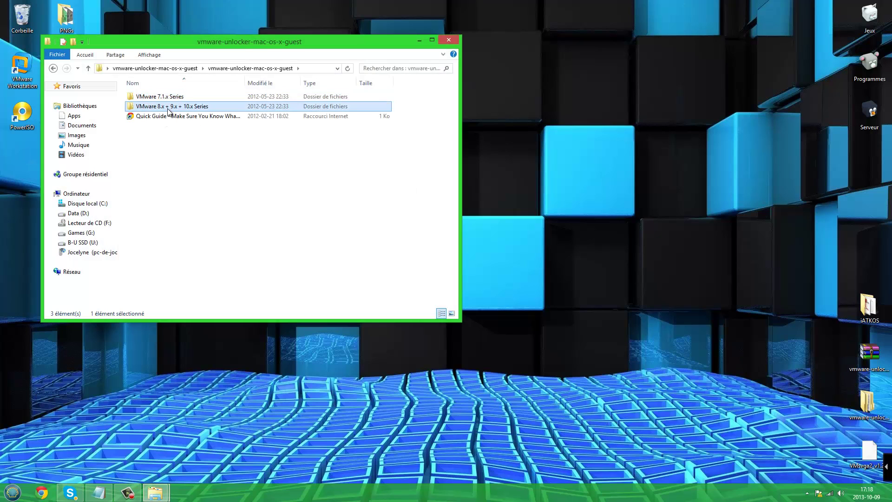
{"action": "double_click", "coordinate": [164, 136]}
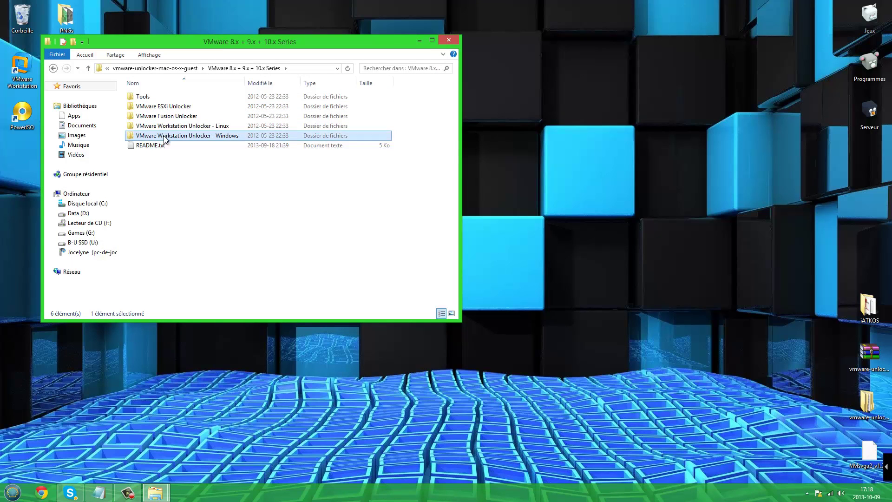
{"action": "right_click", "coordinate": [162, 98]}
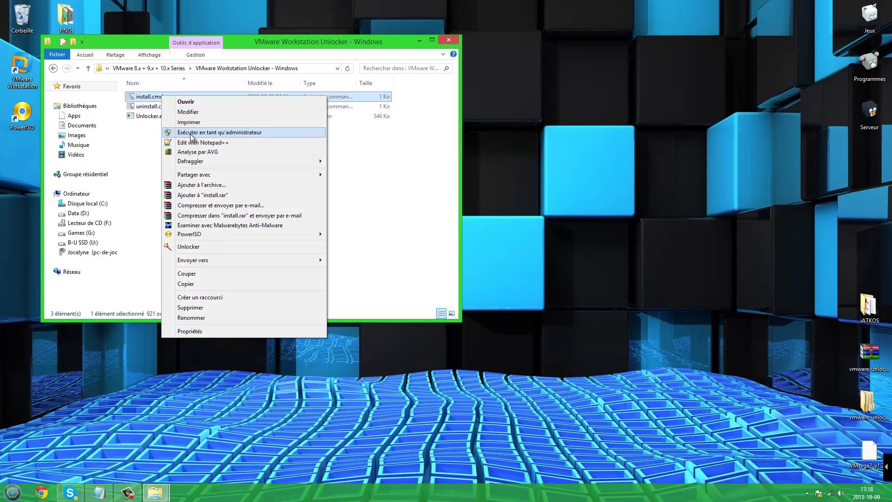
{"action": "left_click", "coordinate": [191, 132]}
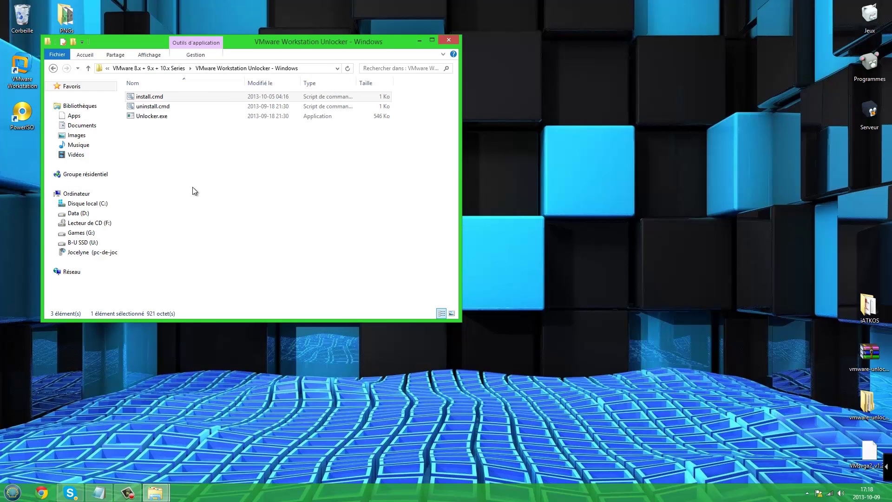
Close the unlocker folder window and delete the vmware-unlocker folder and archive from the desktop
{"action": "key", "text": "alt+F4"}
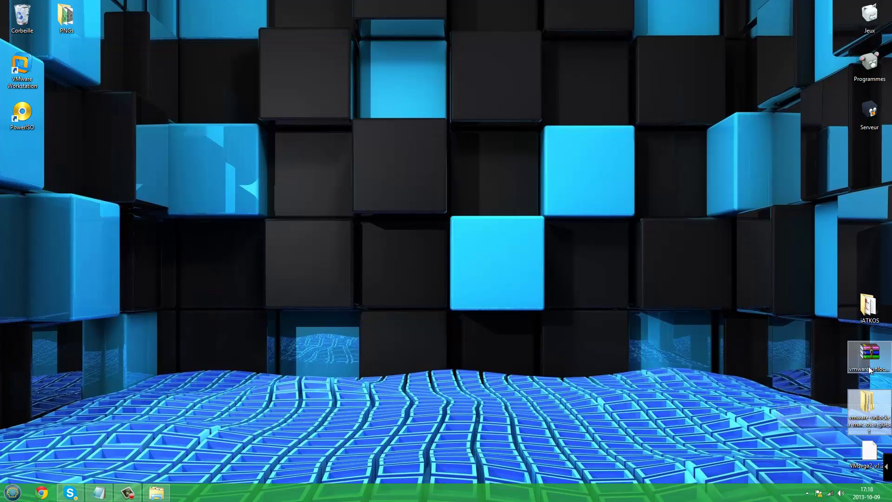
{"action": "right_click", "coordinate": [872, 365]}
{"action": "left_click", "coordinate": [759, 330]}
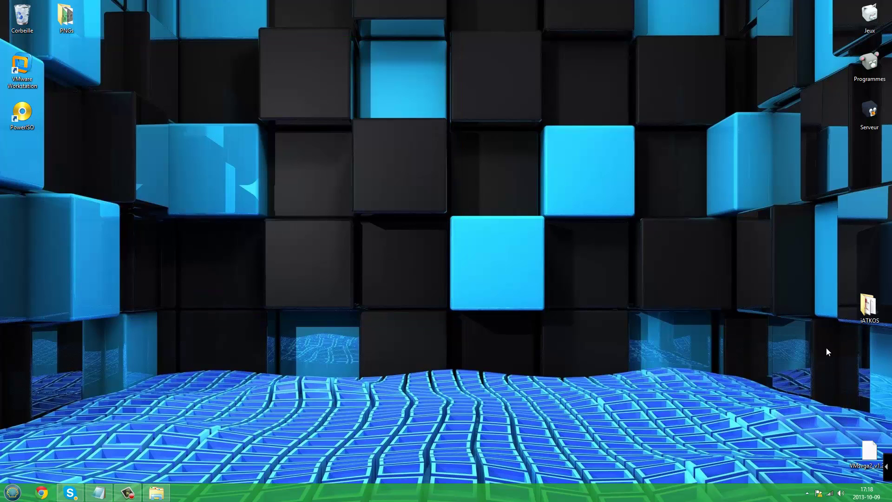
Move the iATKOS folder just above the VMsvga2 file on the desktop, open it and select iATKOS_ML2.dmg
{"action": "left_click_drag", "start_coordinate": [876, 323], "coordinate": [874, 421]}
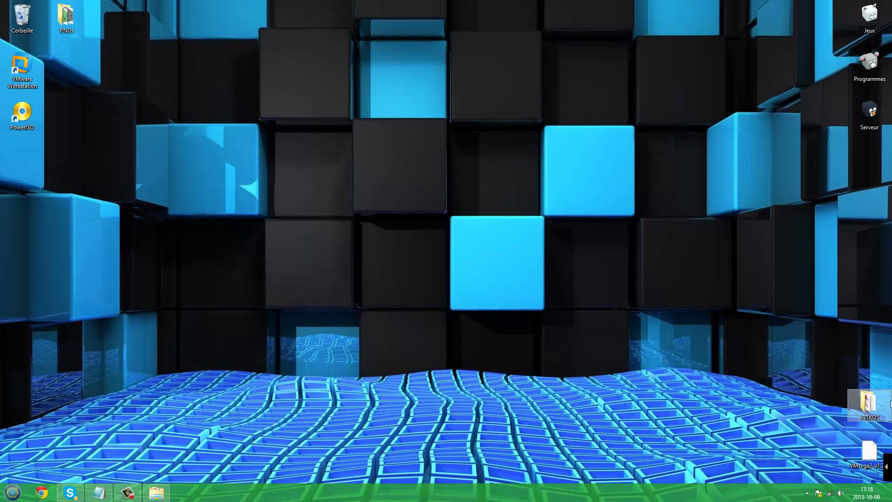
{"action": "double_click", "coordinate": [869, 405]}
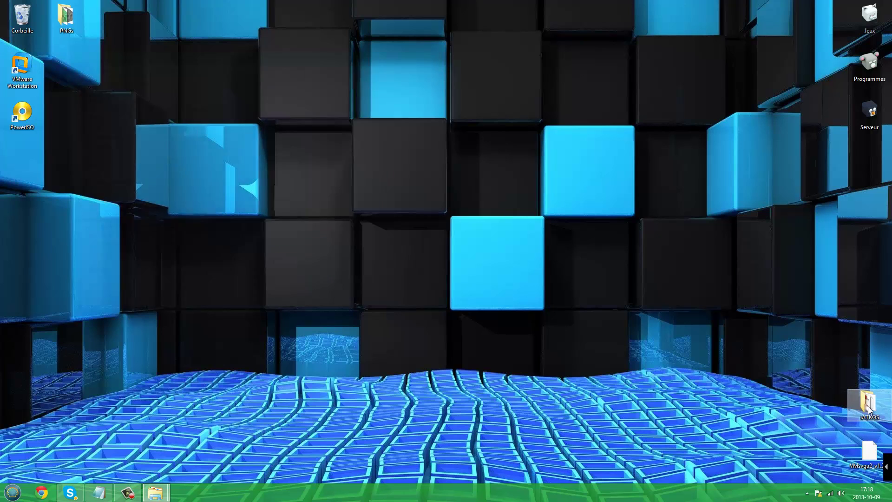
{"action": "left_click_drag", "start_coordinate": [228, 58], "coordinate": [690, 118]}
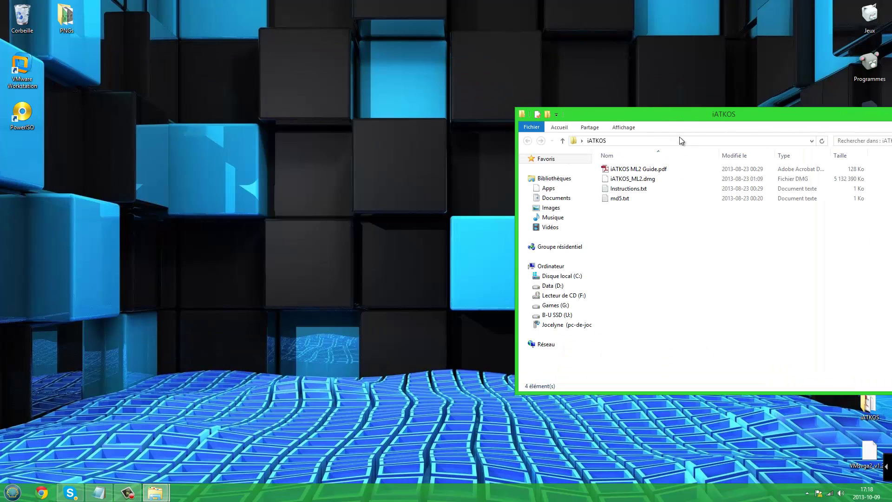
{"action": "left_click_drag", "start_coordinate": [629, 226], "coordinate": [658, 213]}
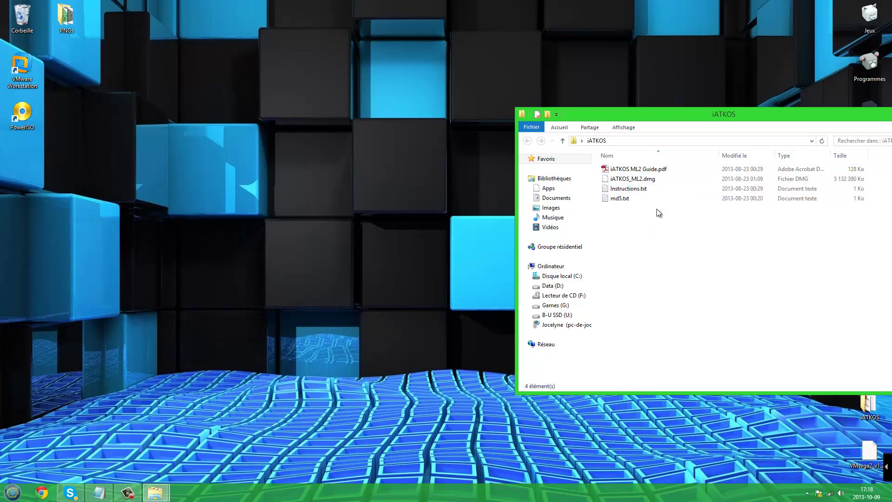
{"action": "left_click", "coordinate": [645, 182]}
{"action": "left_click", "coordinate": [645, 182]}
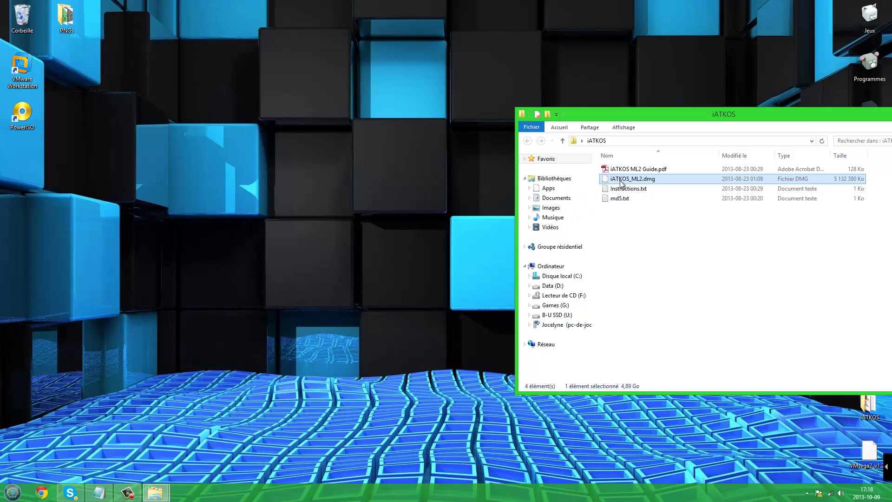
Launch PowerISO and open iATKOS_ML2.dmg from the iATKOS folder on the desktop
{"action": "double_click", "coordinate": [30, 114]}
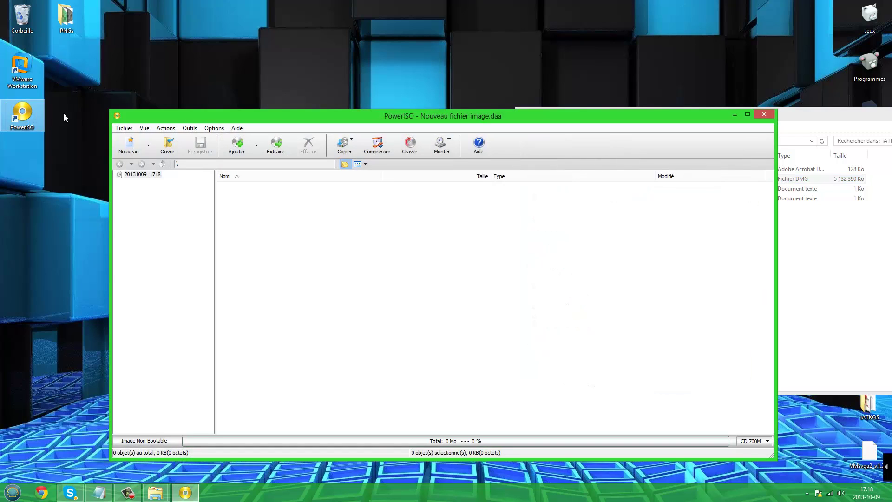
{"action": "left_click_drag", "start_coordinate": [312, 121], "coordinate": [1, 154]}
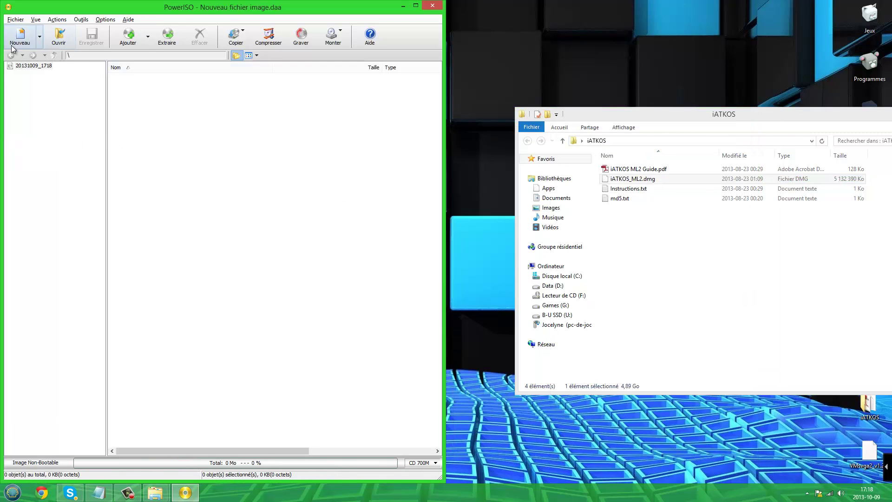
{"action": "left_click", "coordinate": [59, 35]}
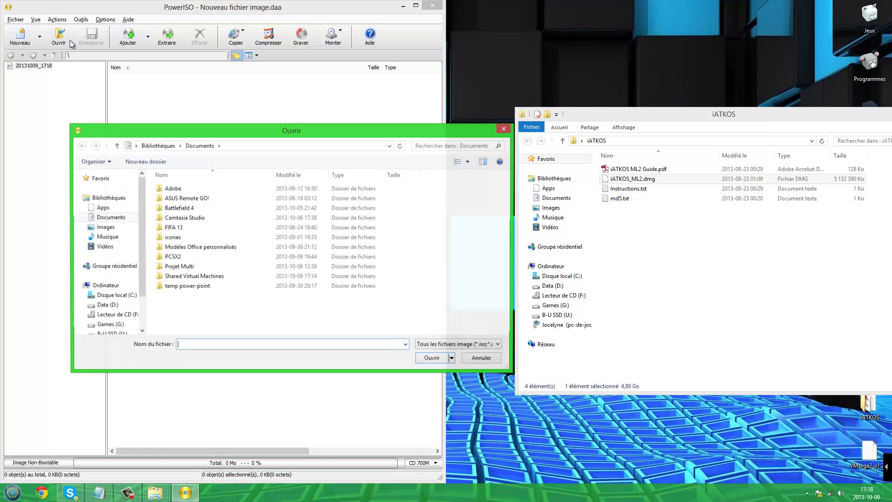
{"action": "left_click", "coordinate": [136, 146]}
{"action": "left_click", "coordinate": [147, 157]}
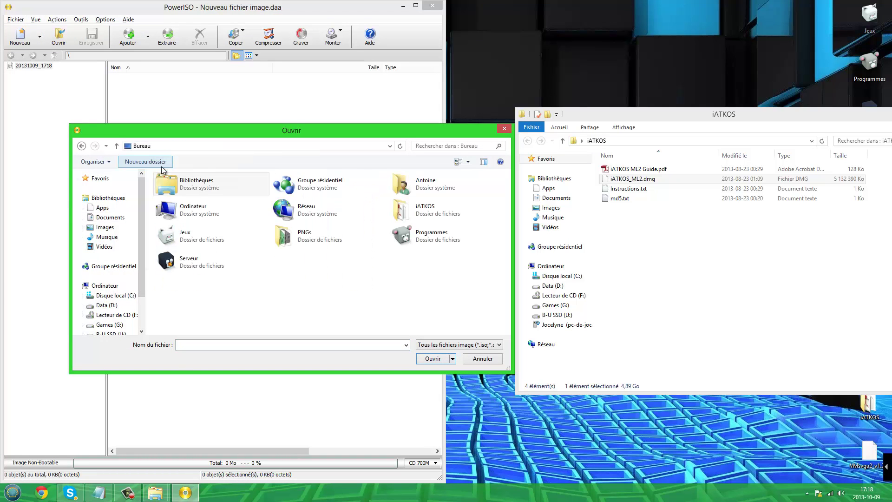
{"action": "double_click", "coordinate": [411, 205]}
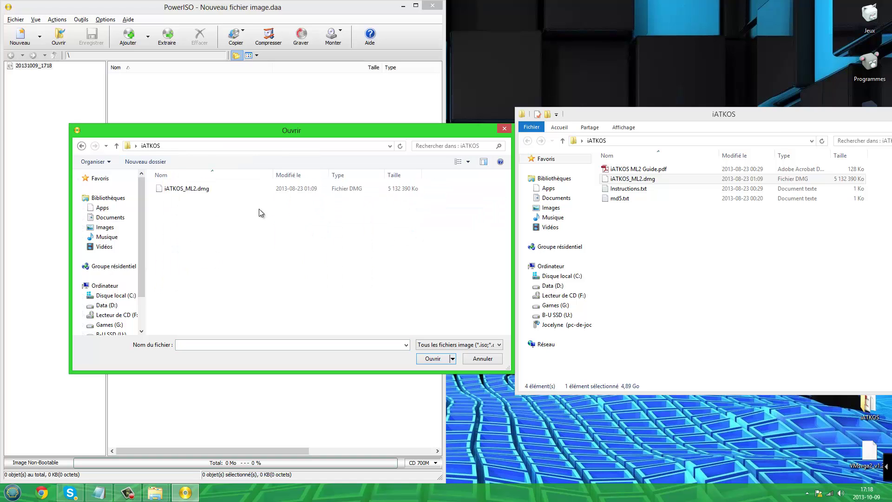
{"action": "left_click", "coordinate": [188, 190]}
{"action": "left_click", "coordinate": [435, 360]}
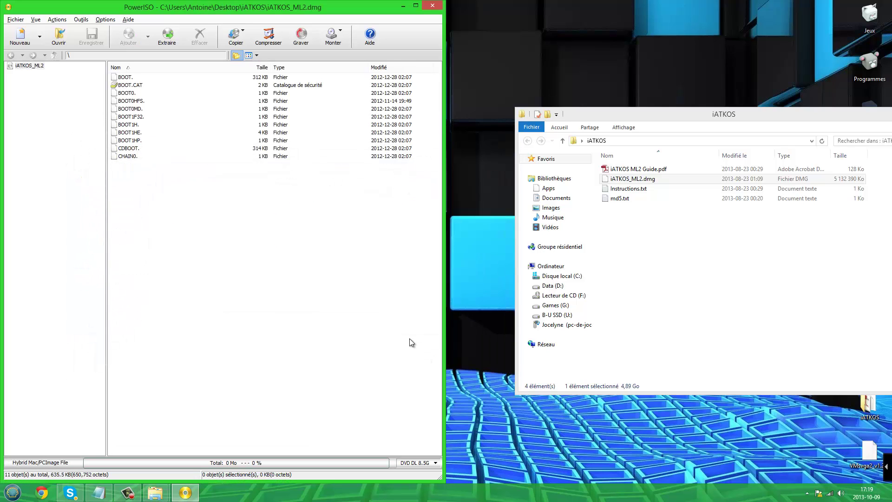
Convert the opened DMG to ISO format as iATKOS_ML2.iso in the iATKOS folder and select the new file
{"action": "left_click", "coordinate": [82, 19]}
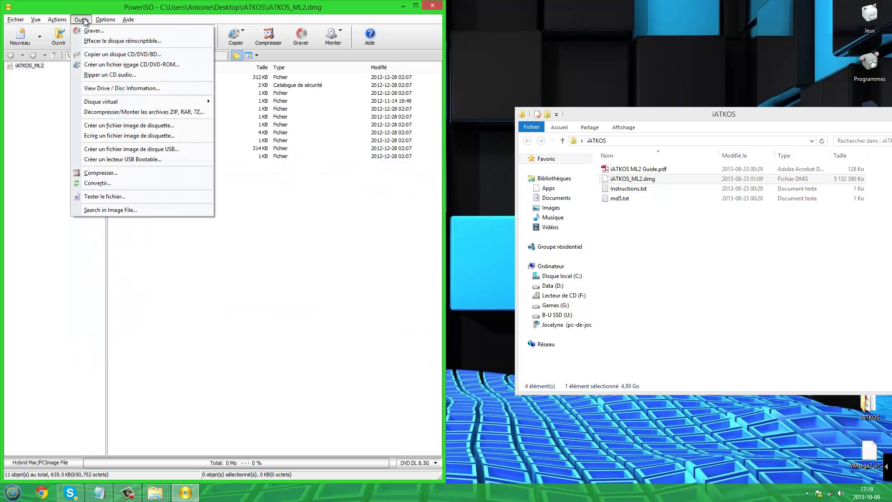
{"action": "left_click", "coordinate": [89, 184]}
{"action": "left_click", "coordinate": [169, 221]}
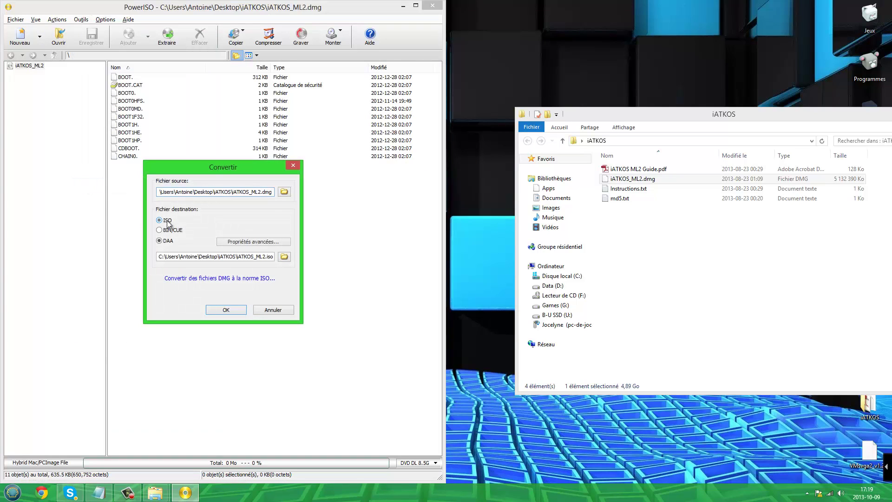
{"action": "left_click", "coordinate": [241, 310]}
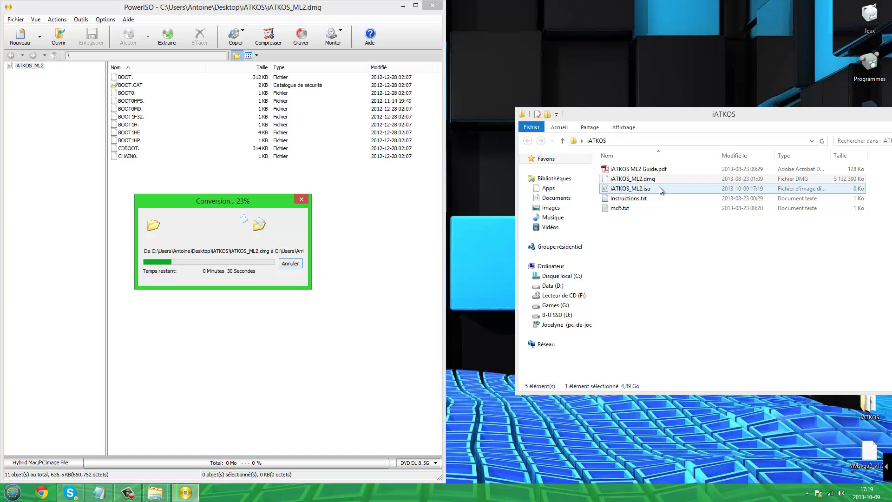
{"action": "left_click", "coordinate": [640, 189]}
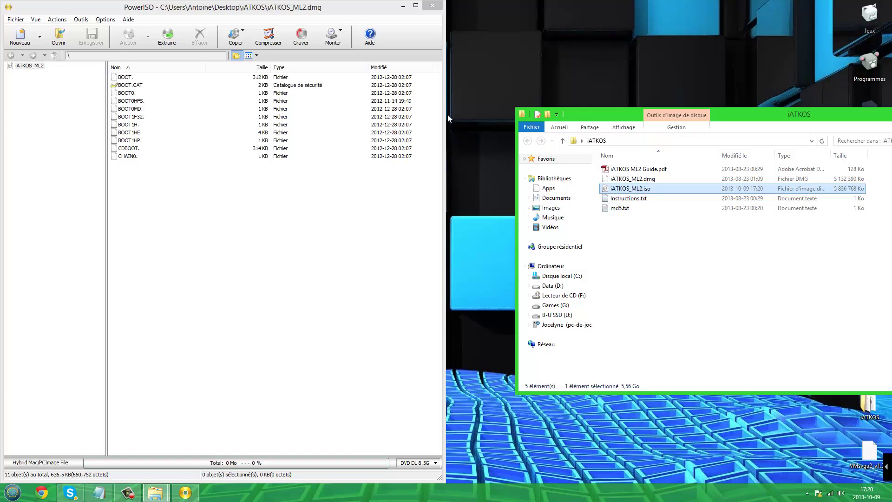
Close PowerISO and the iATKOS folder window
{"action": "left_click", "coordinate": [427, 5]}
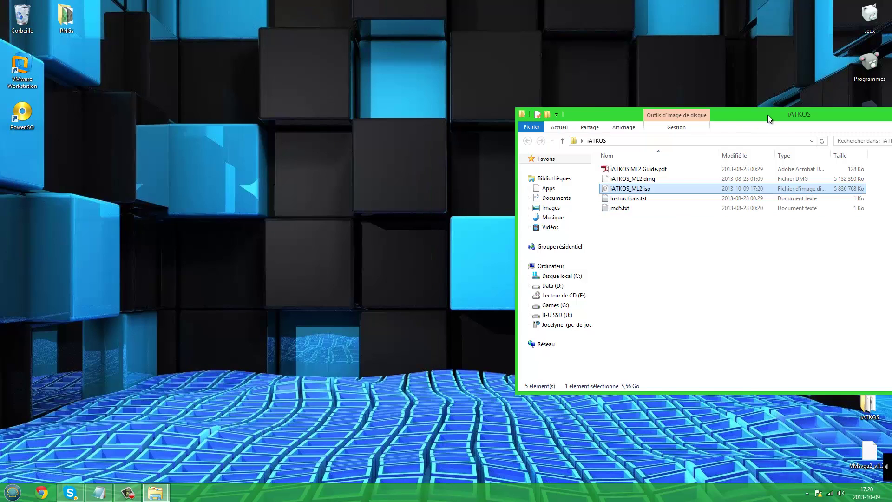
{"action": "left_click_drag", "start_coordinate": [768, 115], "coordinate": [403, 76]}
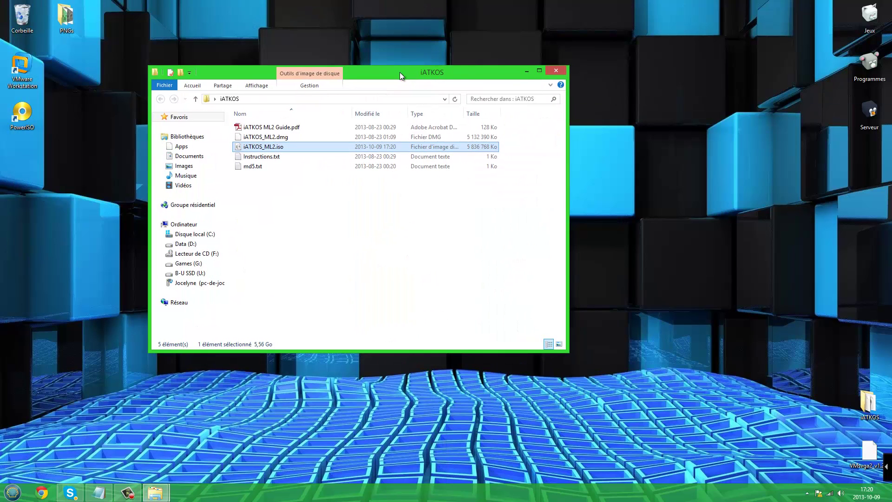
{"action": "left_click", "coordinate": [554, 72]}
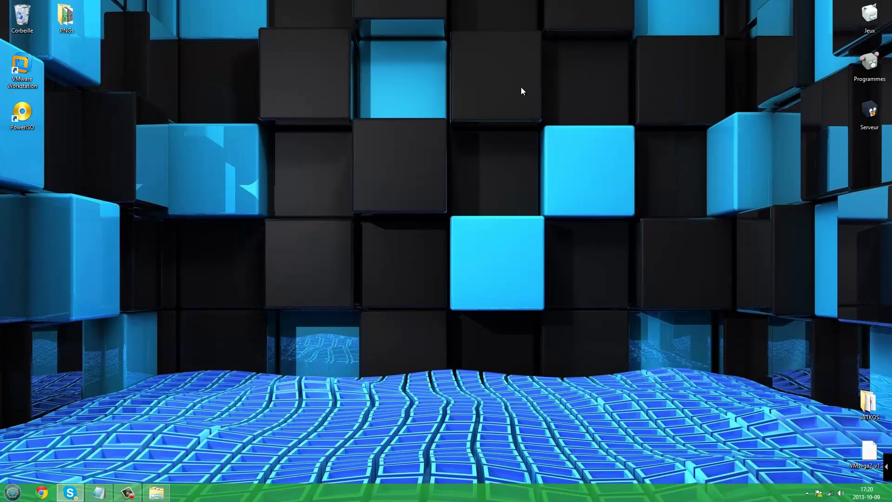
Launch VMware Workstation and maximize its window
{"action": "double_click", "coordinate": [35, 78]}
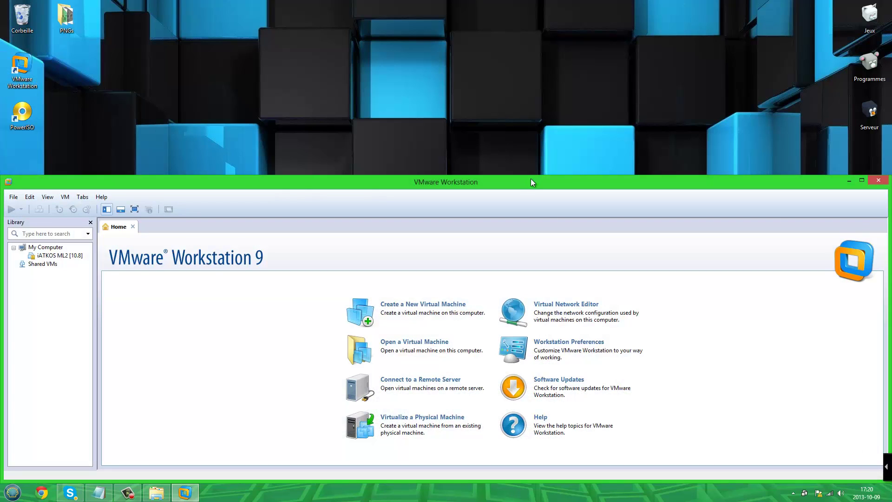
{"action": "left_click_drag", "start_coordinate": [530, 181], "coordinate": [0, 84]}
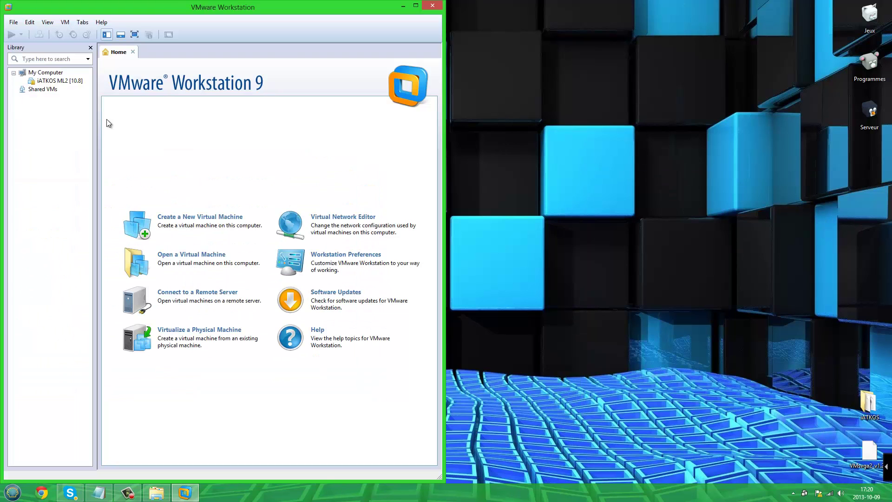
{"action": "left_click", "coordinate": [415, 5]}
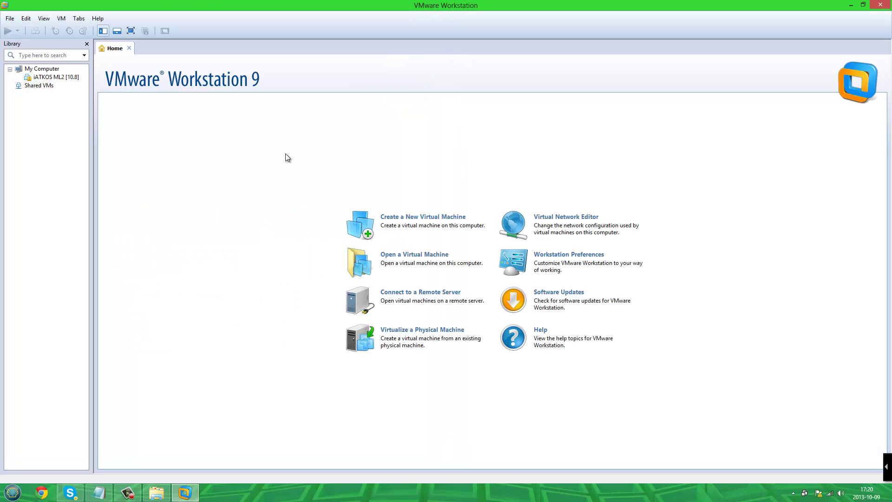
{"action": "right_click", "coordinate": [53, 77]}
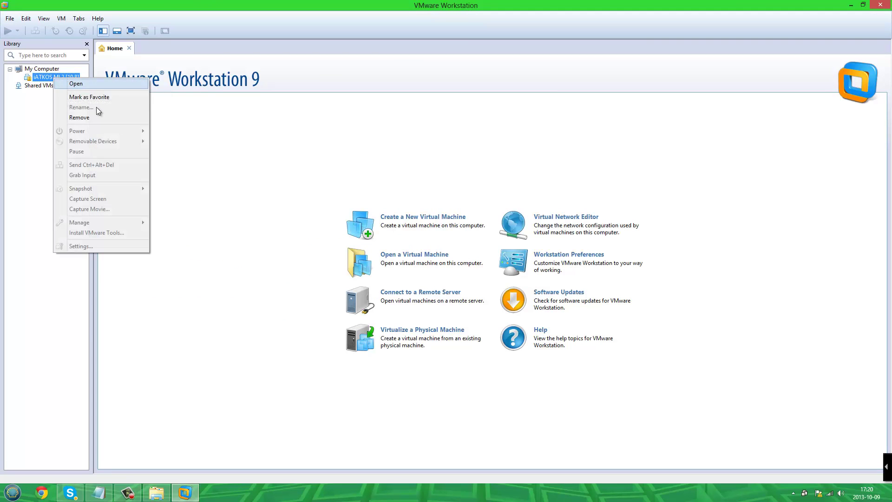
{"action": "left_click", "coordinate": [46, 79]}
{"action": "left_click", "coordinate": [499, 261]}
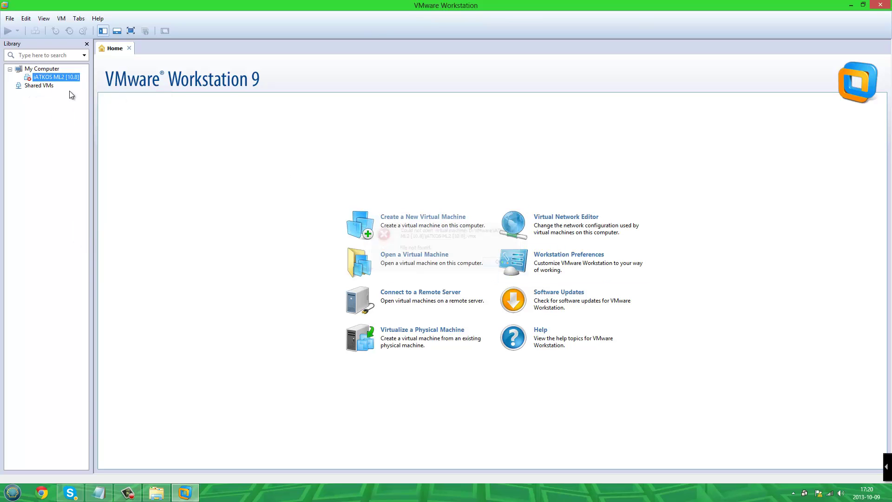
{"action": "left_click", "coordinate": [52, 78]}
{"action": "right_click", "coordinate": [52, 78]}
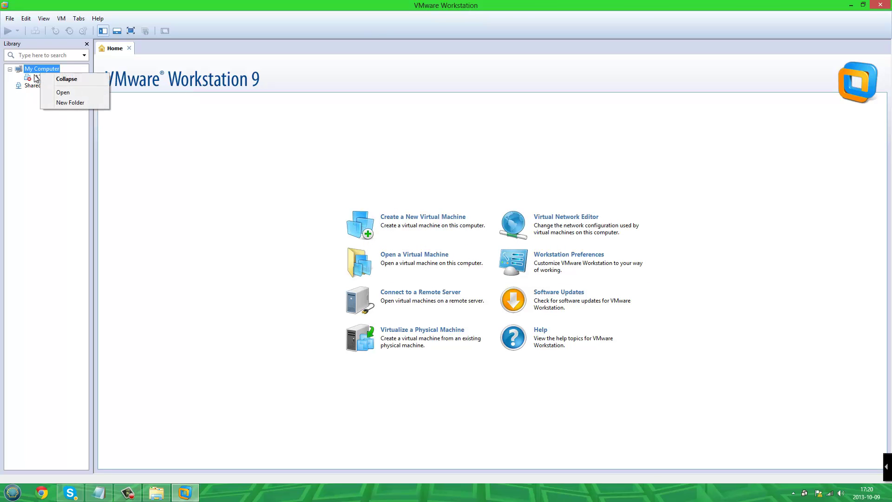
{"action": "double_click", "coordinate": [37, 79]}
{"action": "left_click", "coordinate": [501, 262]}
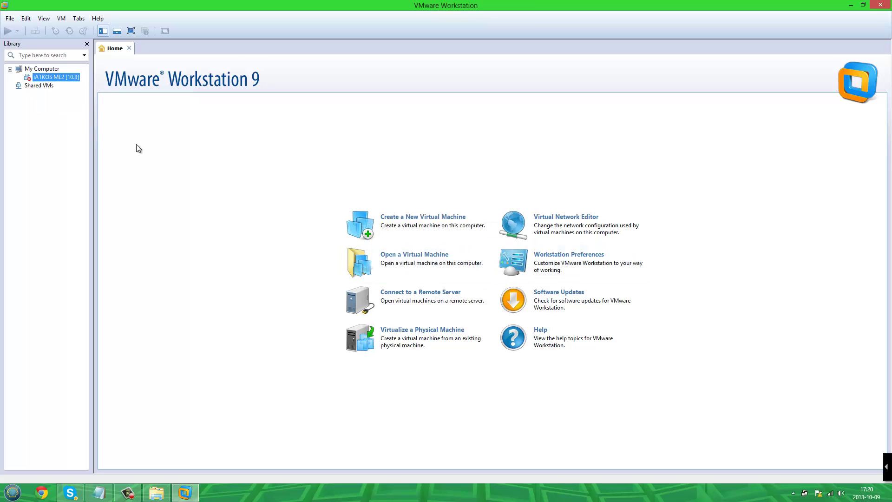
Remove the existing iATKOS ML2 [10.8] virtual machine from the library
{"action": "right_click", "coordinate": [52, 78]}
{"action": "left_click", "coordinate": [90, 118]}
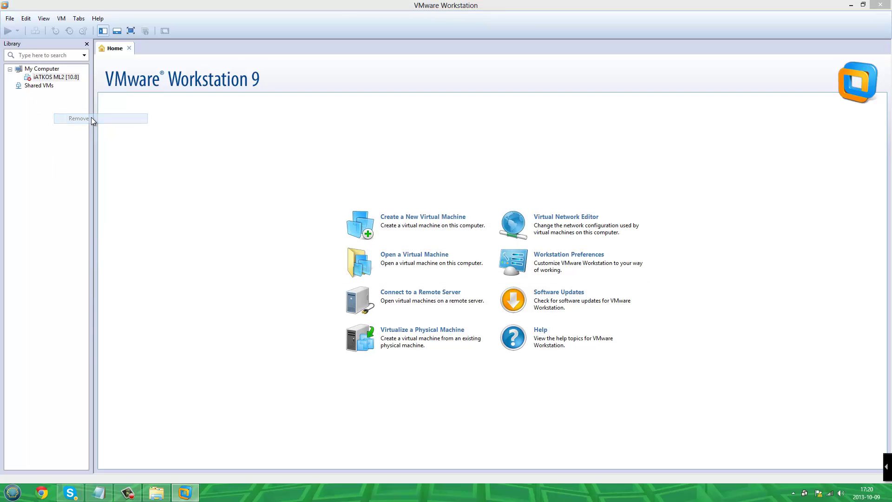
{"action": "left_click", "coordinate": [459, 260]}
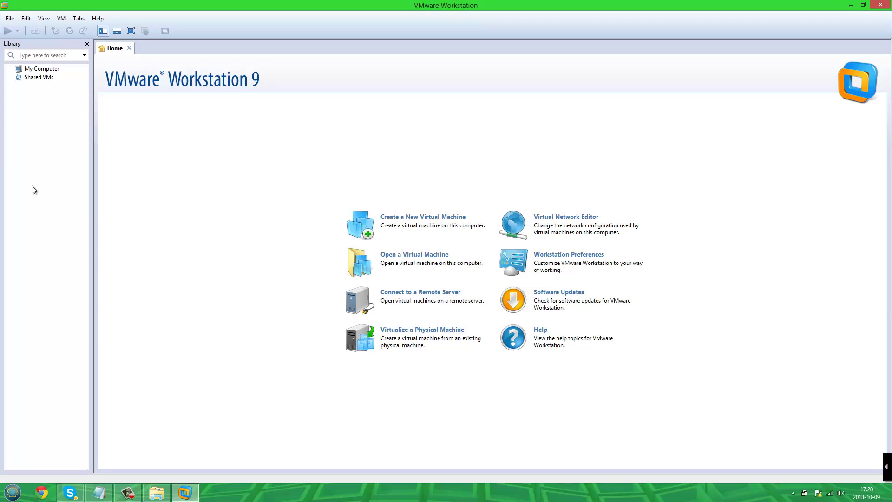
Start a new virtual machine with the typical configuration and choose to install the operating system later
{"action": "left_click", "coordinate": [452, 221]}
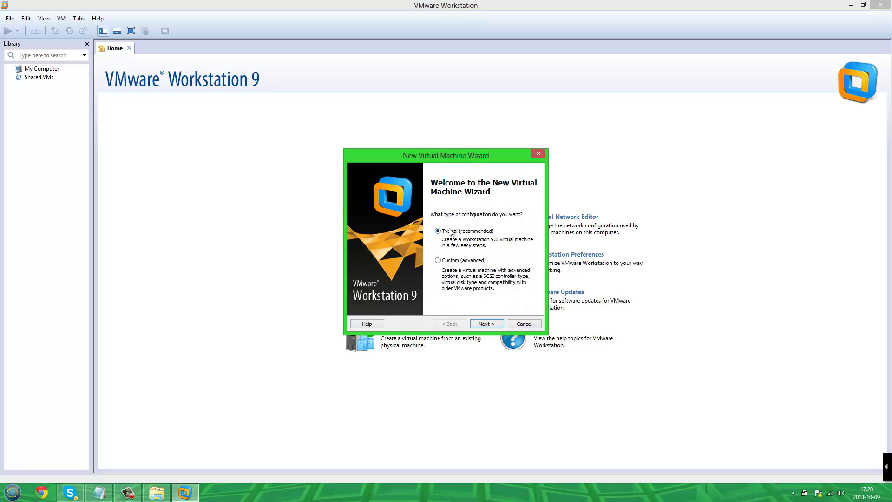
{"action": "left_click", "coordinate": [492, 325]}
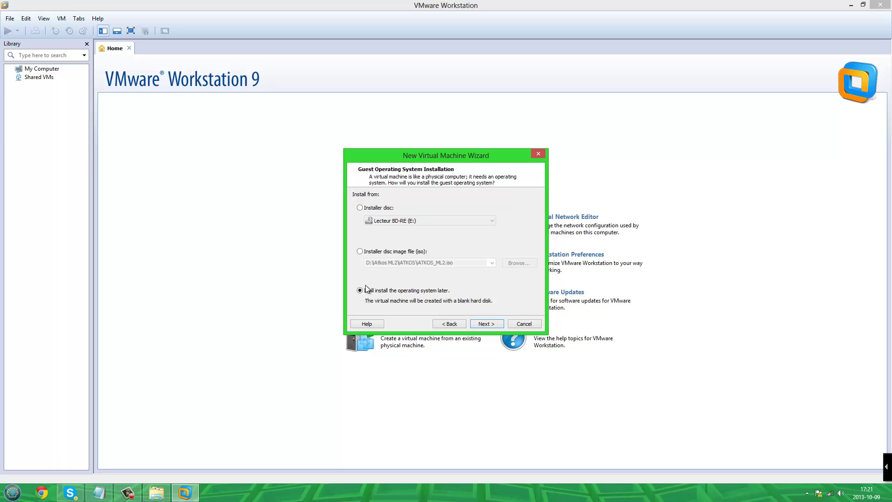
{"action": "left_click", "coordinate": [483, 323]}
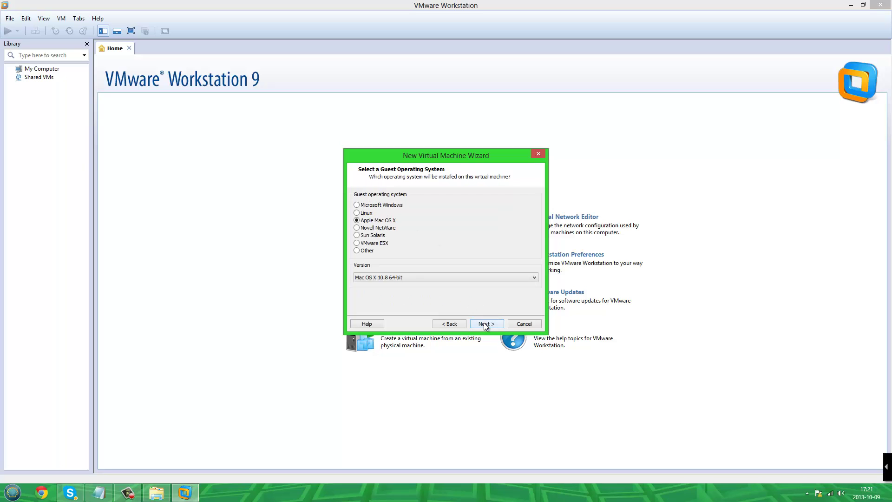
Set the guest operating system to Apple Mac OS X, version Mac OS X 10.8 64-bit
{"action": "left_click", "coordinate": [371, 206]}
{"action": "left_click", "coordinate": [365, 213]}
{"action": "left_click", "coordinate": [367, 220]}
{"action": "left_click", "coordinate": [366, 228]}
{"action": "left_click", "coordinate": [364, 235]}
{"action": "left_click", "coordinate": [364, 243]}
{"action": "left_click", "coordinate": [364, 251]}
{"action": "left_click", "coordinate": [367, 220]}
{"action": "left_click", "coordinate": [393, 278]}
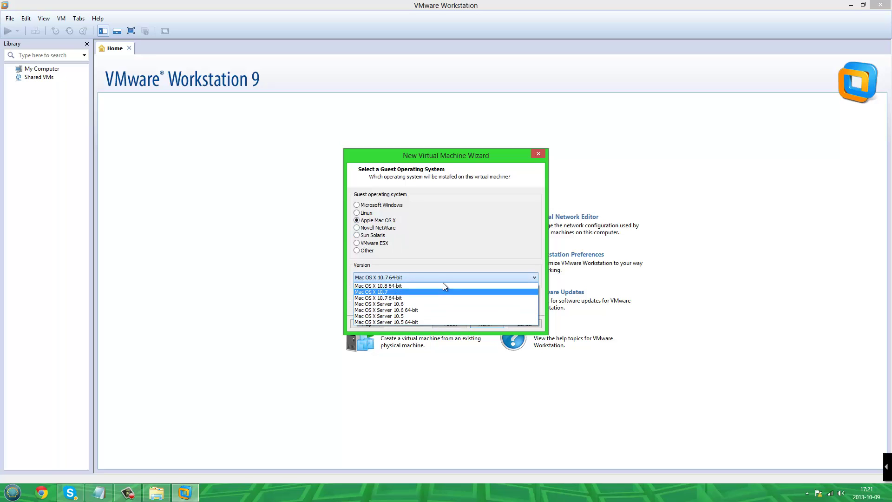
{"action": "left_click", "coordinate": [401, 286]}
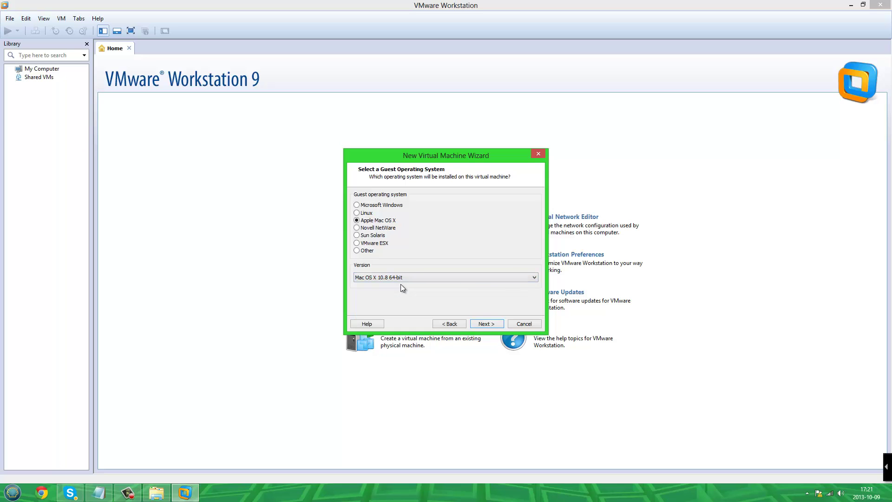
{"action": "left_click", "coordinate": [486, 323]}
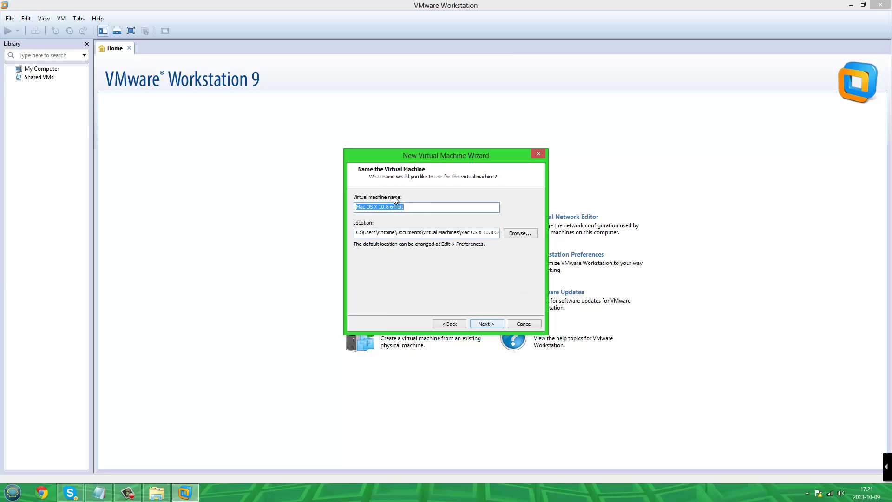
Name the virtual machine iATKOS ML2 [10.8] and browse for its location to the Projets VMware folder on Data (D:)
{"action": "type", "text": "iAT"}
{"action": "left_click", "coordinate": [513, 233]}
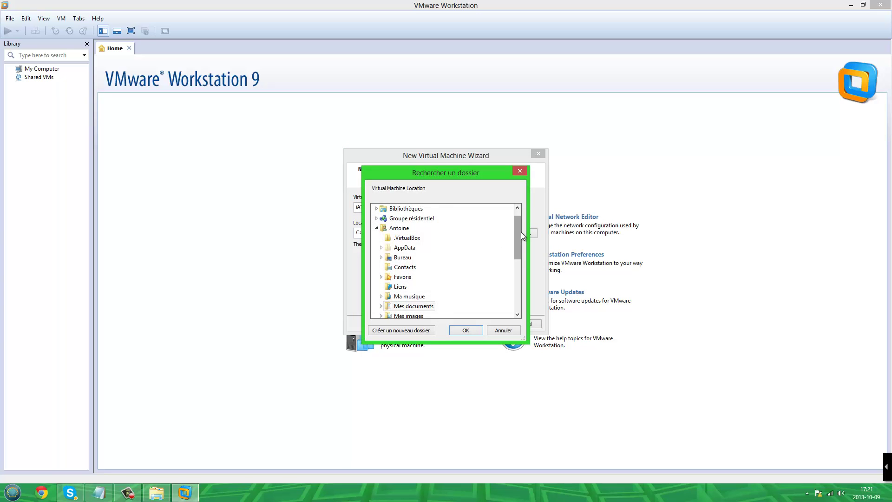
{"action": "left_click_drag", "start_coordinate": [517, 232], "coordinate": [515, 288]}
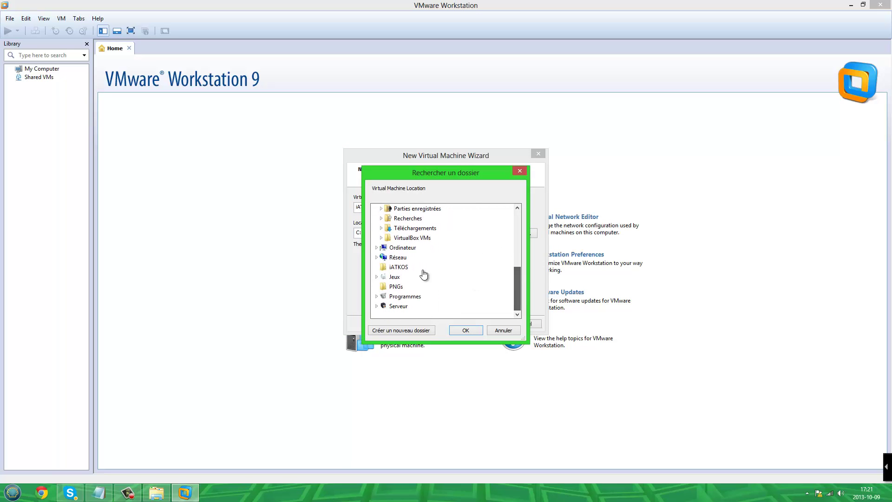
{"action": "left_click", "coordinate": [376, 247]}
{"action": "left_click", "coordinate": [385, 267]}
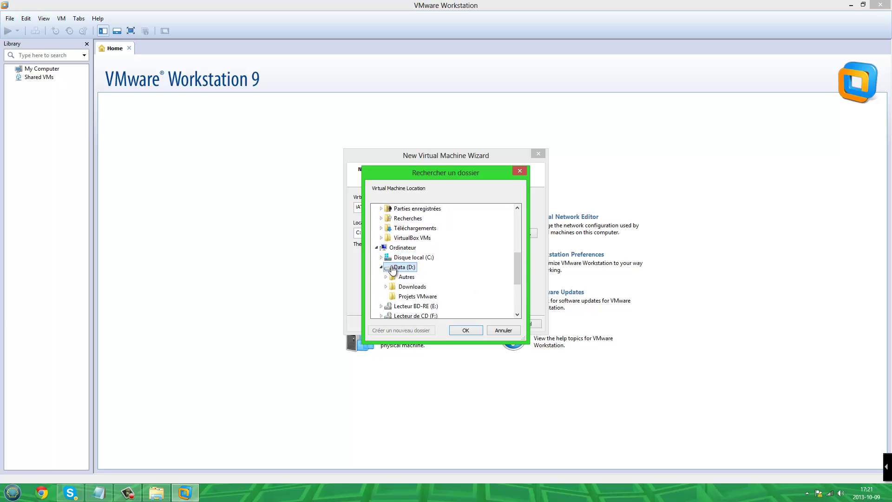
{"action": "left_click", "coordinate": [396, 297]}
Create an iATKOS ML2 [10.8] folder inside Projets VMware and use it as the virtual machine's location
{"action": "left_click", "coordinate": [415, 328]}
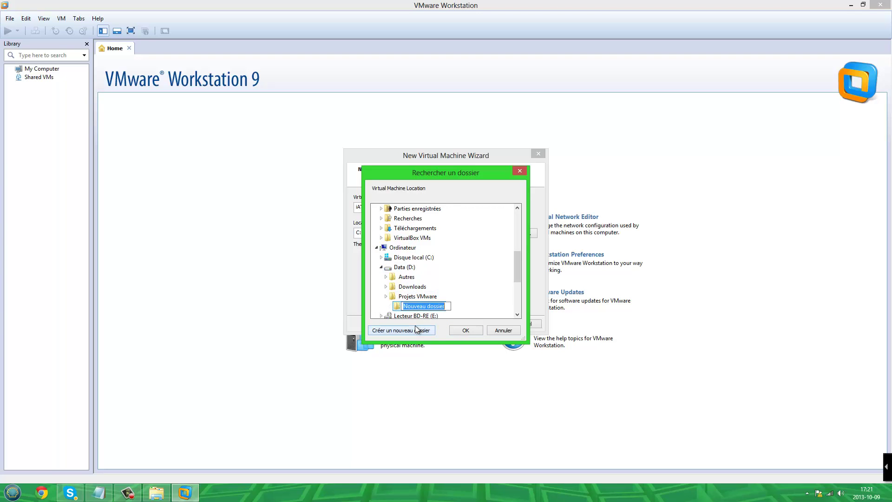
{"action": "type", "text": "iA"}
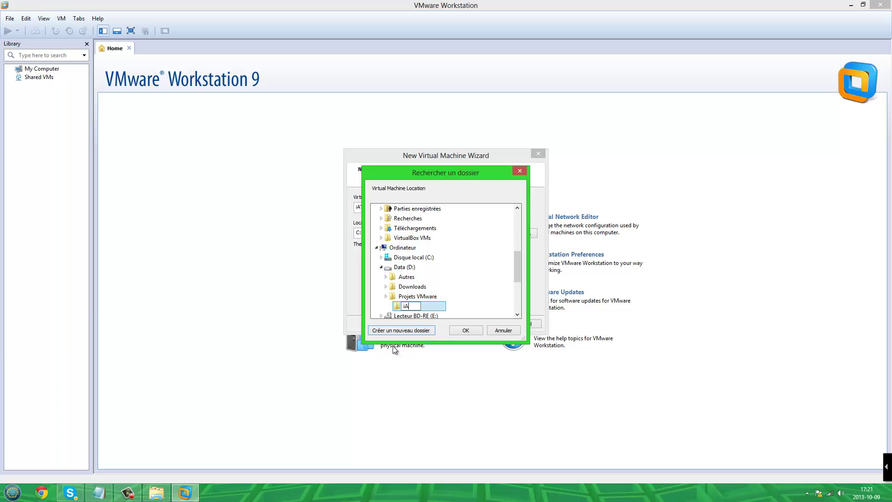
{"action": "type", "text": "TKOS ML2 [10.8]"}
{"action": "key", "text": "Return"}
{"action": "left_click_drag", "start_coordinate": [474, 173], "coordinate": [247, 149]}
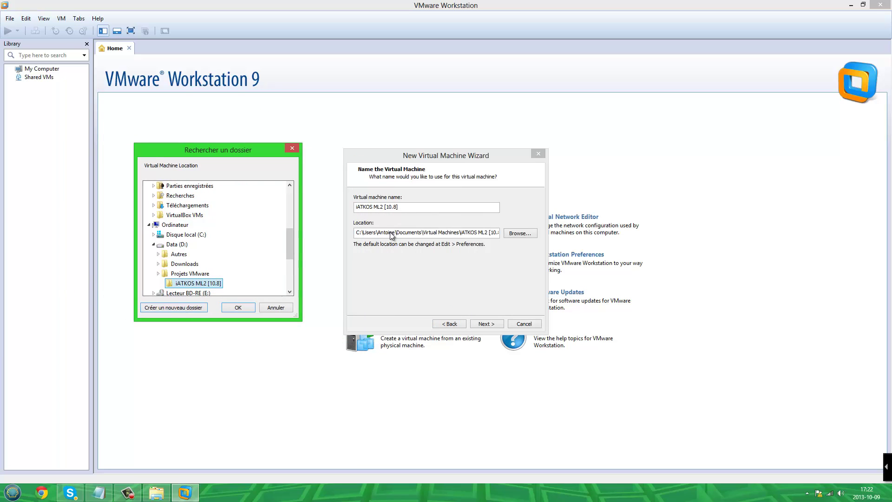
{"action": "left_click", "coordinate": [237, 307]}
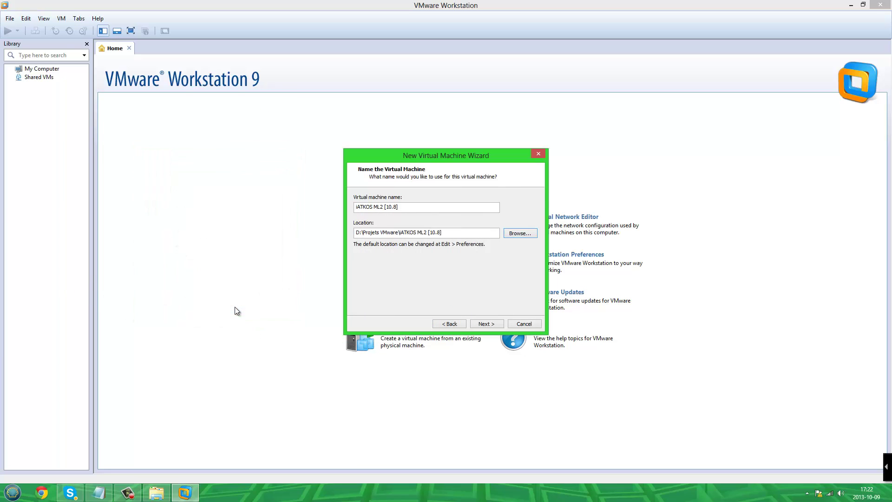
Set the virtual disk's maximum size to 25 GB and store it as a single file
{"action": "left_click", "coordinate": [489, 323]}
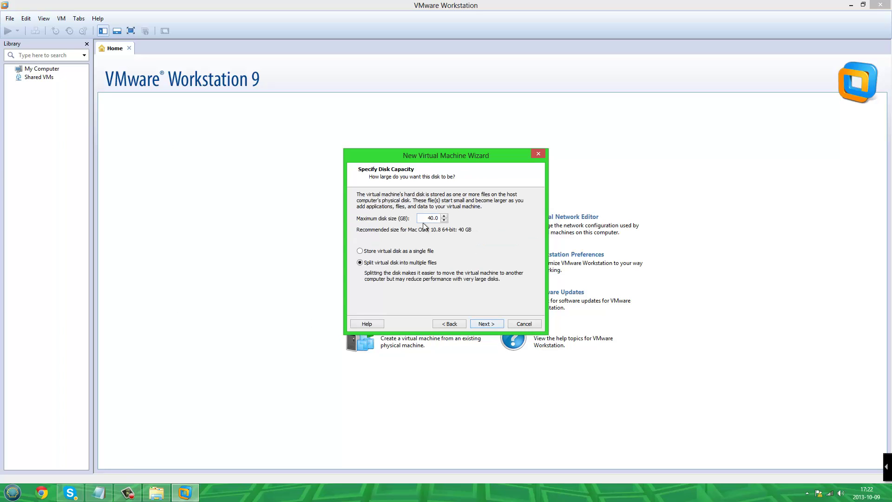
{"action": "left_click_drag", "start_coordinate": [421, 218], "coordinate": [443, 218]}
{"action": "type", "text": "25"}
{"action": "left_click", "coordinate": [494, 326]}
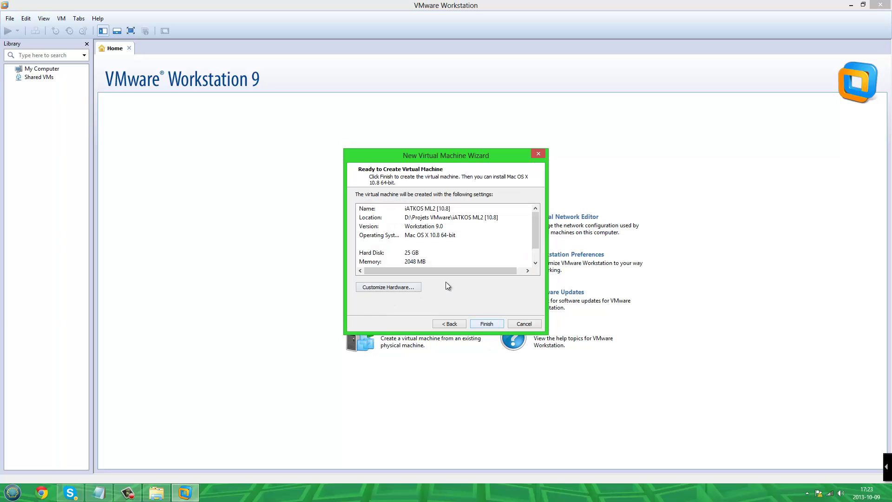
Review the new virtual machine's configuration summary and finish creating it
{"action": "scroll", "coordinate": [500, 220], "scroll_direction": "down", "scroll_amount": 1}
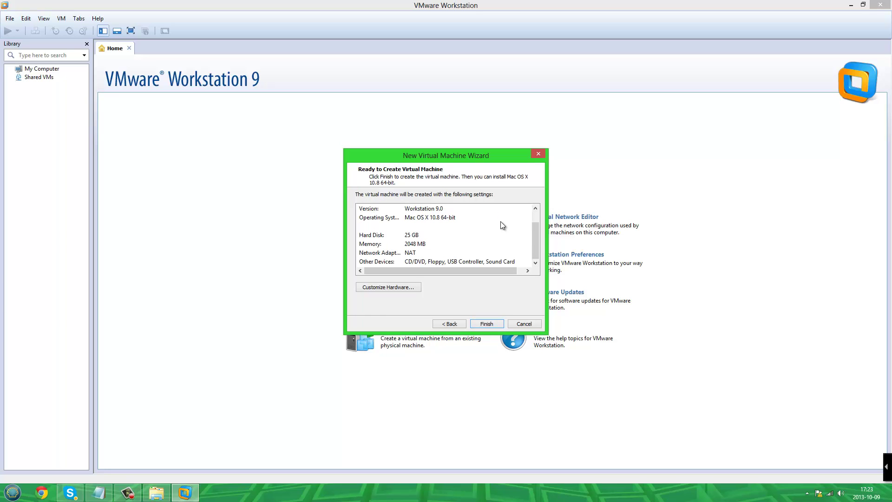
{"action": "scroll", "coordinate": [501, 221], "scroll_direction": "up", "scroll_amount": 1}
{"action": "scroll", "coordinate": [500, 221], "scroll_direction": "down", "scroll_amount": 1}
{"action": "scroll", "coordinate": [500, 222], "scroll_direction": "up", "scroll_amount": 1}
{"action": "left_click", "coordinate": [484, 320]}
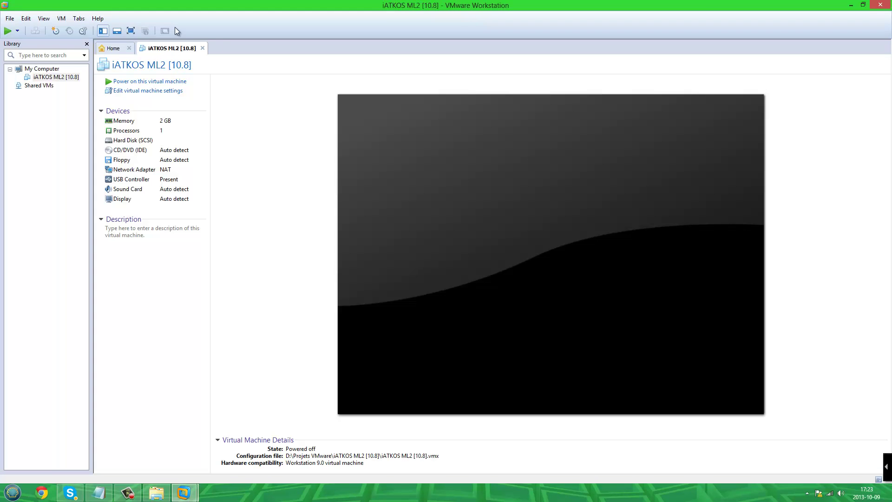
Open the virtual machine's settings and set its memory to 8192 MB
{"action": "left_click", "coordinate": [147, 93]}
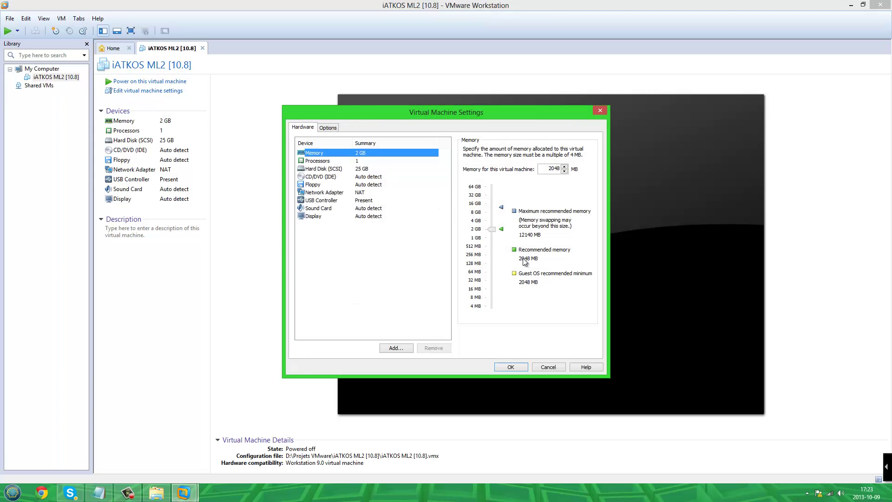
{"action": "left_click", "coordinate": [492, 230]}
{"action": "left_click_drag", "start_coordinate": [494, 232], "coordinate": [510, 216]}
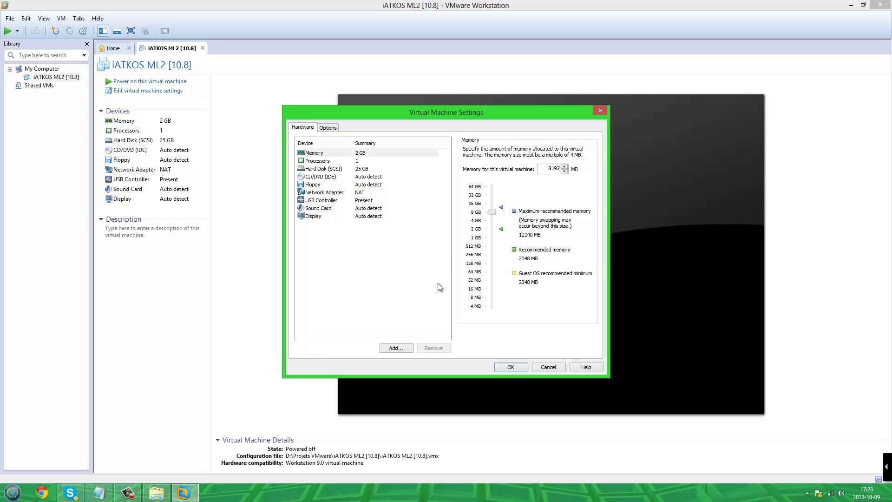
Configure the virtual machine with 2 processors and 4 cores per processor
{"action": "left_click", "coordinate": [343, 160]}
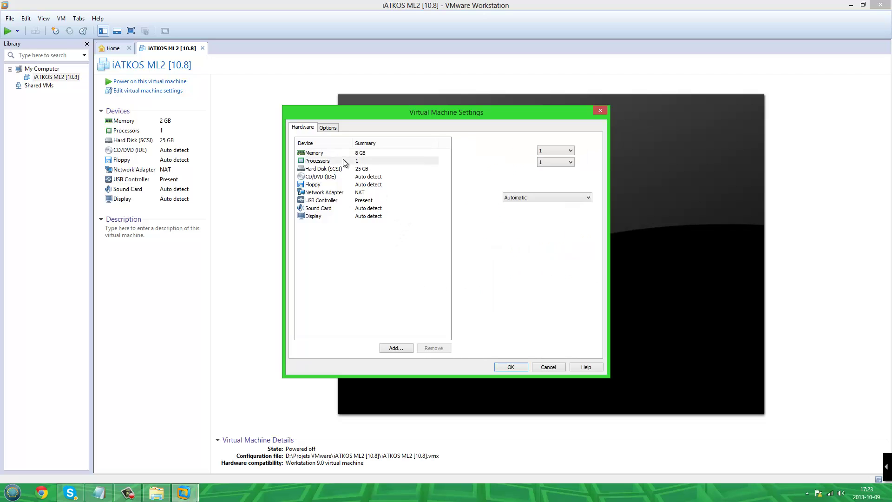
{"action": "left_click", "coordinate": [571, 150]}
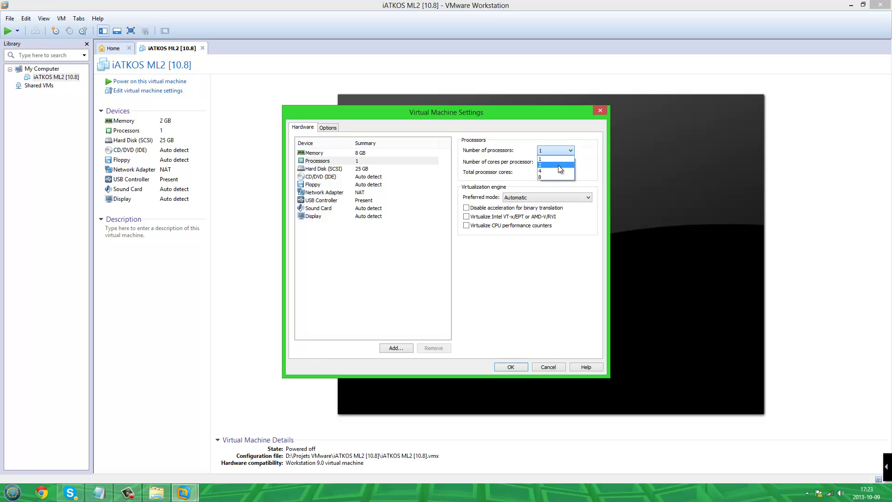
{"action": "left_click", "coordinate": [559, 165]}
{"action": "left_click", "coordinate": [559, 166]}
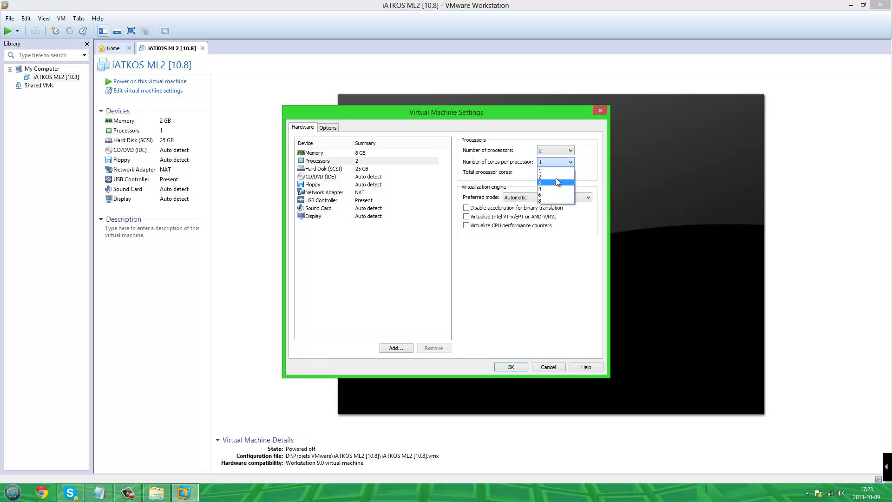
{"action": "left_click", "coordinate": [559, 177]}
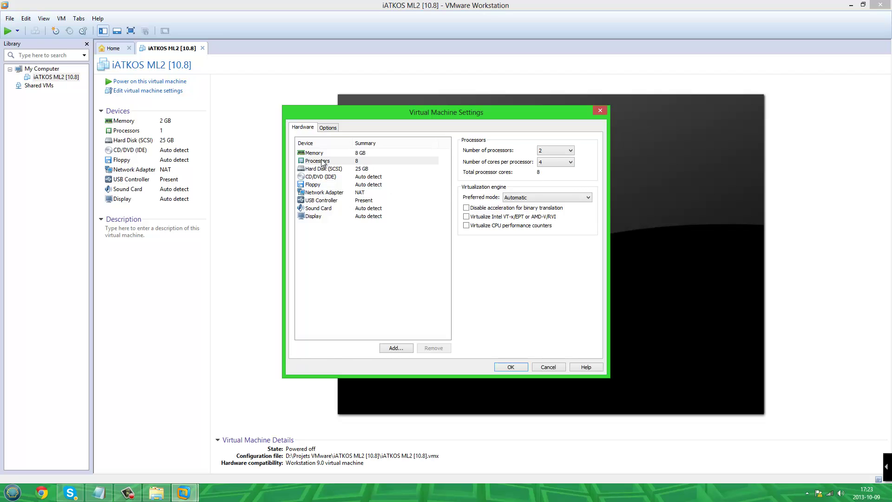
Set the CD/DVD drive to use the ISO image iATKOS_ML2.iso from the iATKOS folder on the desktop
{"action": "left_click", "coordinate": [346, 169]}
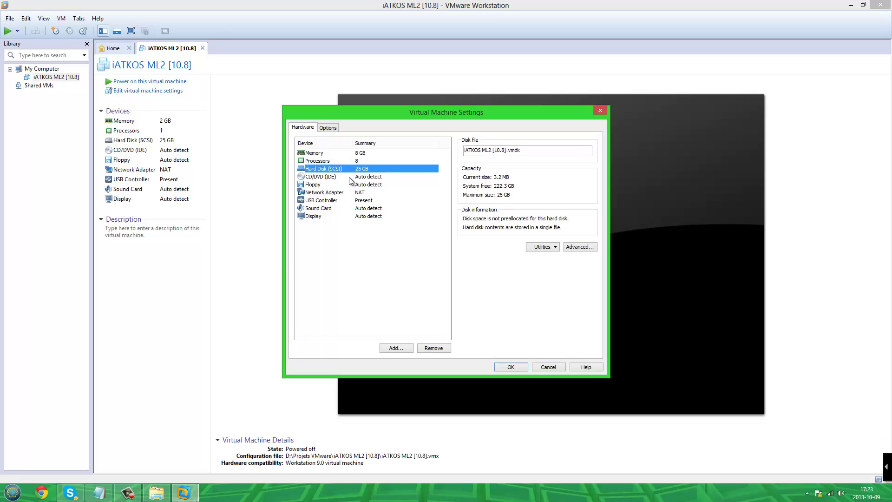
{"action": "left_click", "coordinate": [349, 178]}
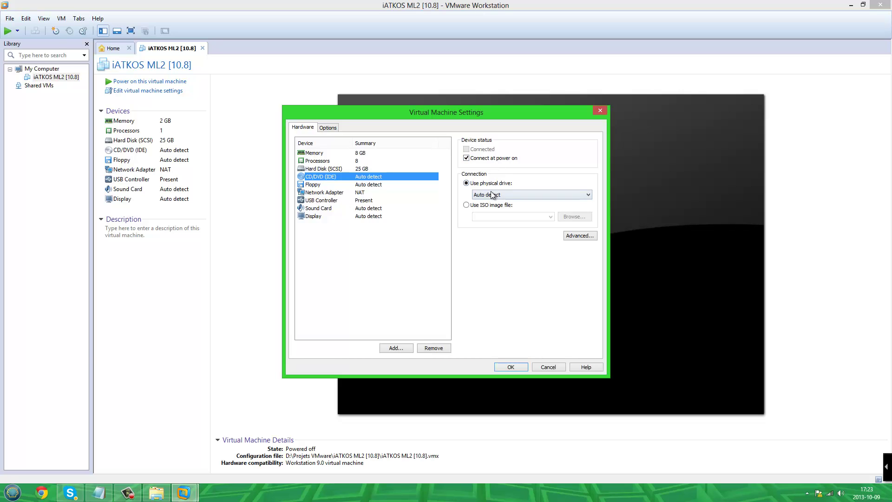
{"action": "left_click", "coordinate": [473, 205]}
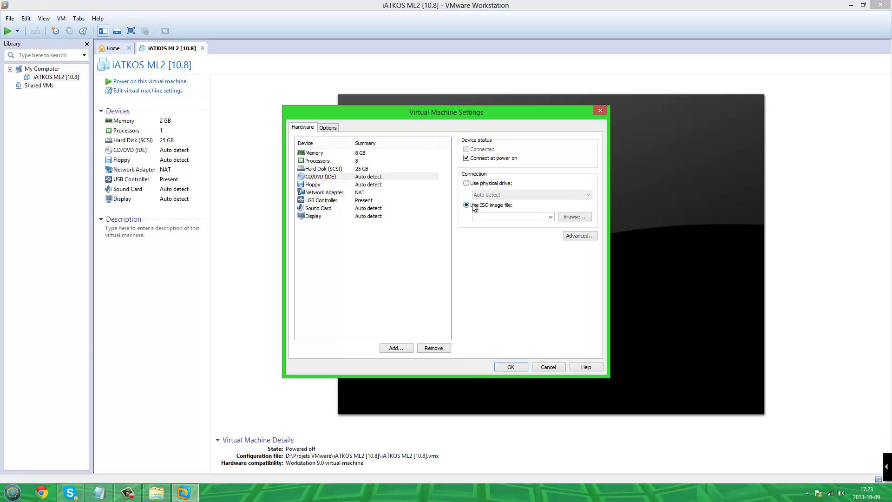
{"action": "left_click", "coordinate": [582, 219]}
{"action": "scroll", "coordinate": [361, 215], "scroll_direction": "up", "scroll_amount": 2}
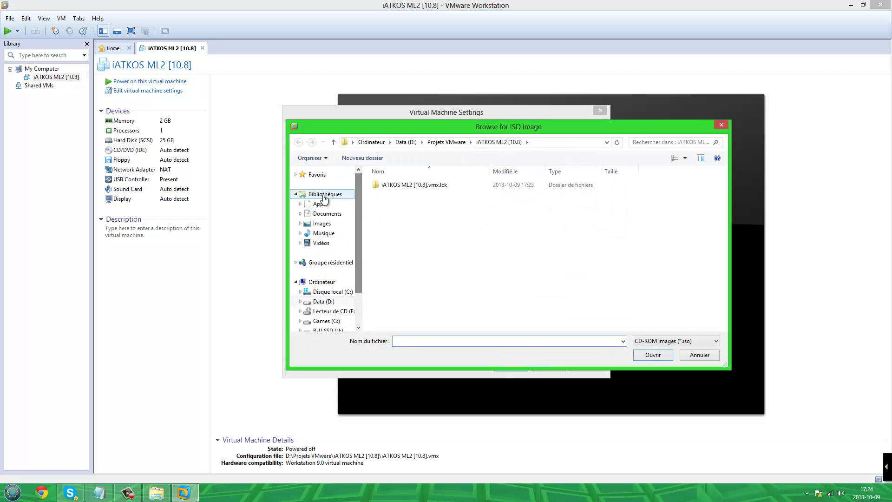
{"action": "left_click", "coordinate": [350, 142]}
{"action": "left_click", "coordinate": [367, 153]}
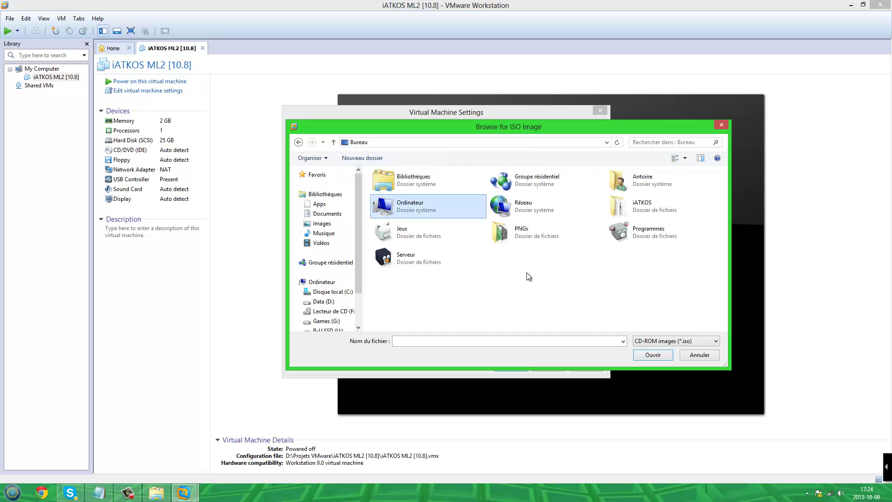
{"action": "left_click", "coordinate": [653, 210]}
{"action": "double_click", "coordinate": [652, 210]}
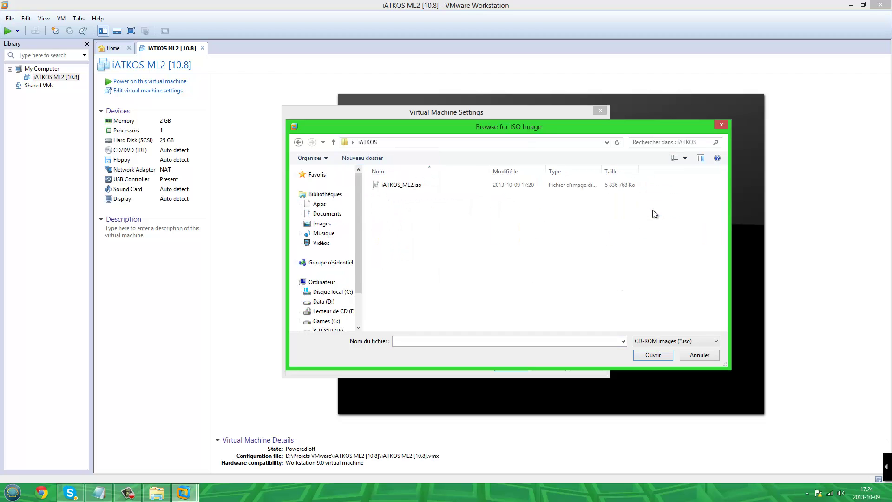
{"action": "left_click", "coordinate": [407, 186]}
{"action": "left_click", "coordinate": [652, 355]}
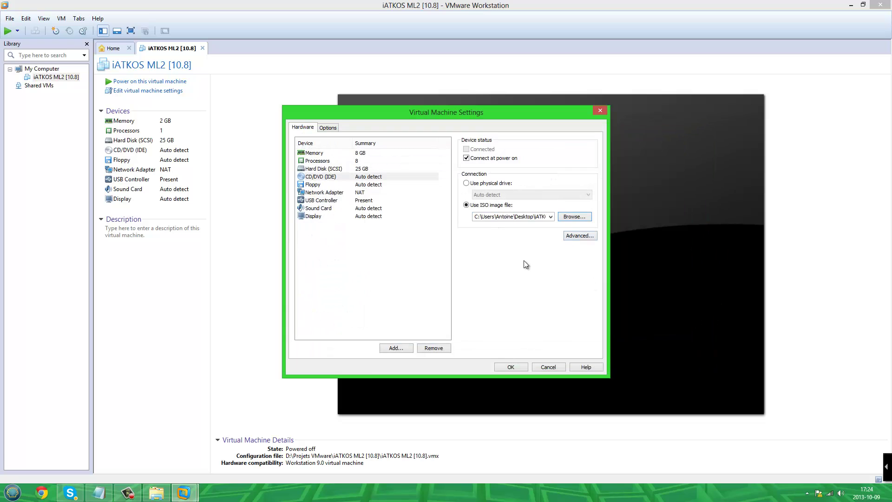
Check the network adapter and sound card settings, and enable 3D graphics acceleration for the display
{"action": "left_click", "coordinate": [338, 192]}
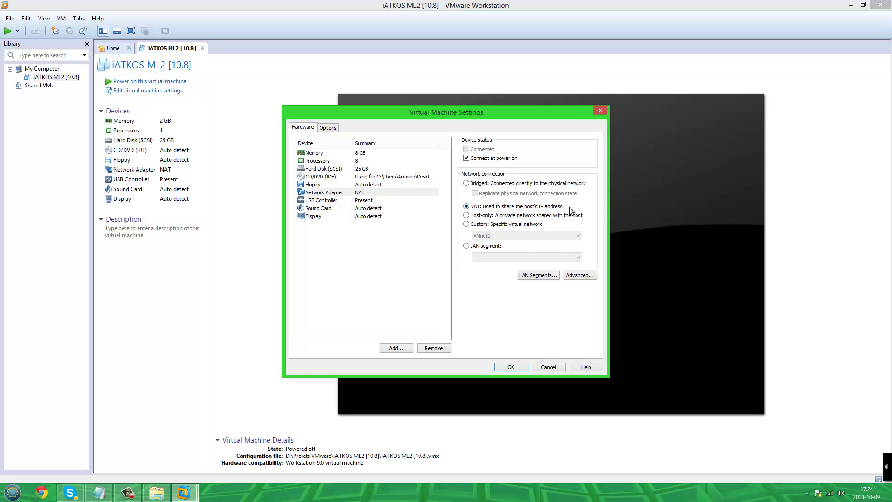
{"action": "left_click", "coordinate": [333, 207]}
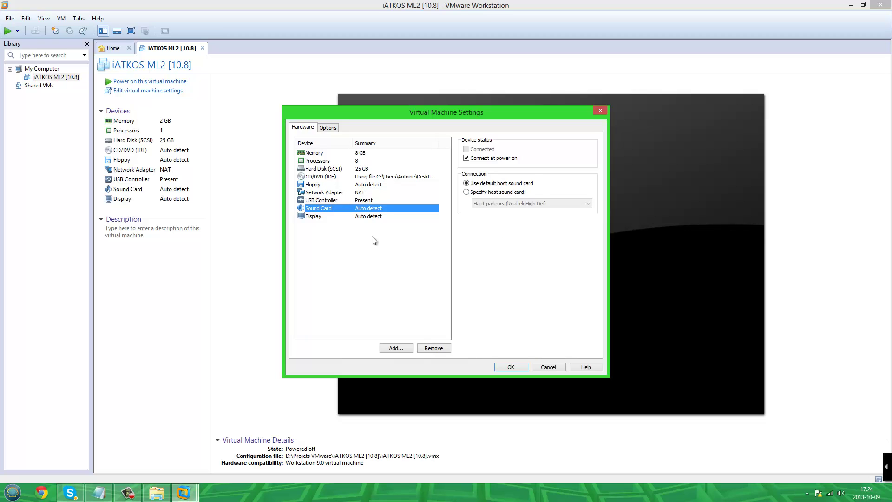
{"action": "left_click", "coordinate": [343, 216]}
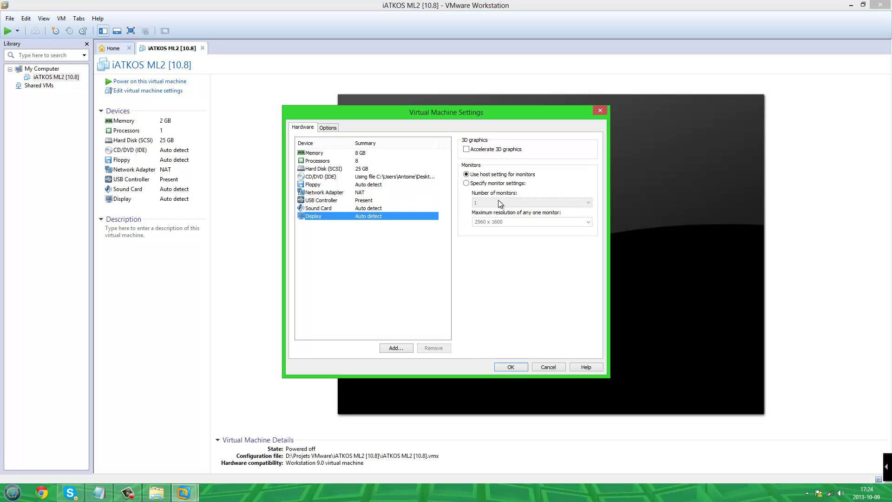
{"action": "left_click", "coordinate": [483, 151]}
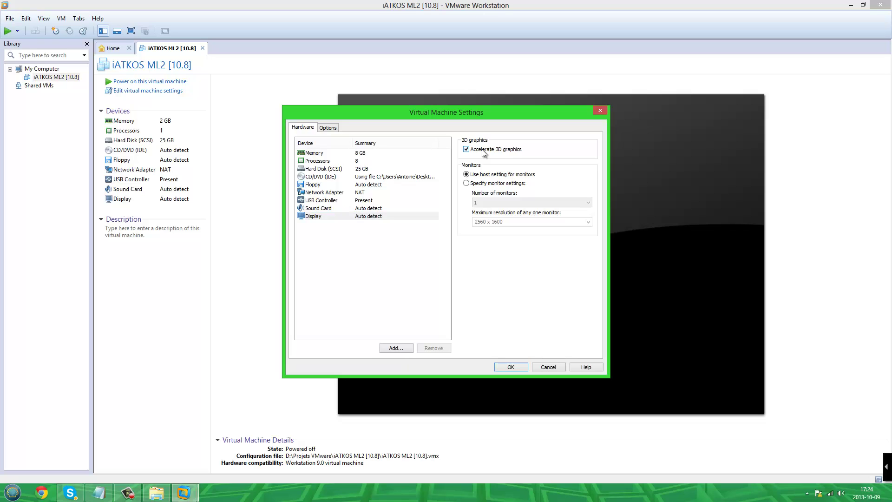
{"action": "left_click", "coordinate": [483, 184]}
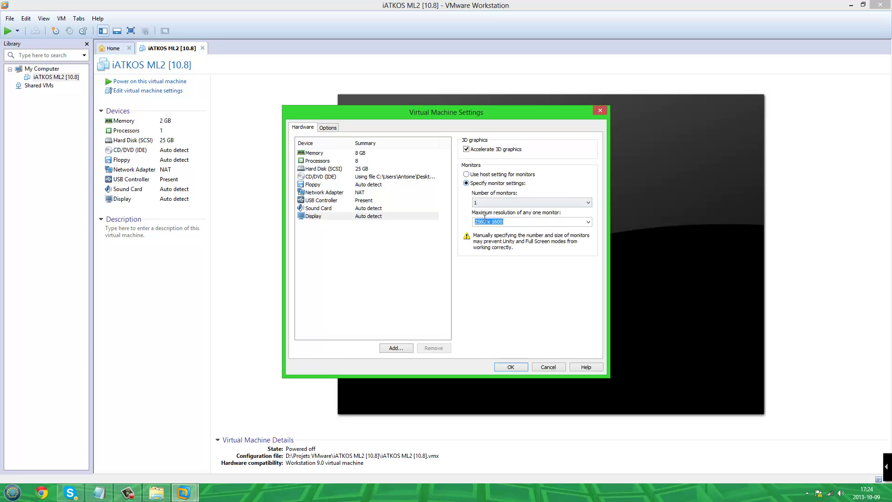
{"action": "left_click", "coordinate": [589, 222]}
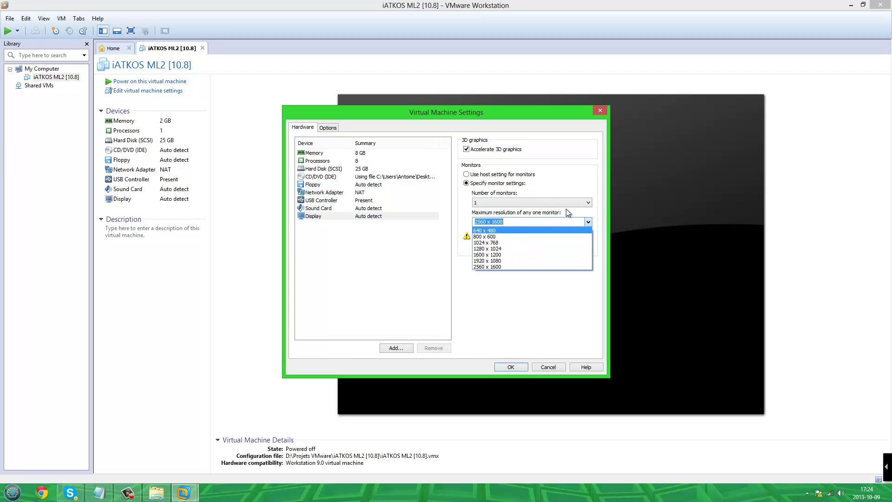
{"action": "left_click", "coordinate": [492, 171]}
{"action": "left_click", "coordinate": [492, 175]}
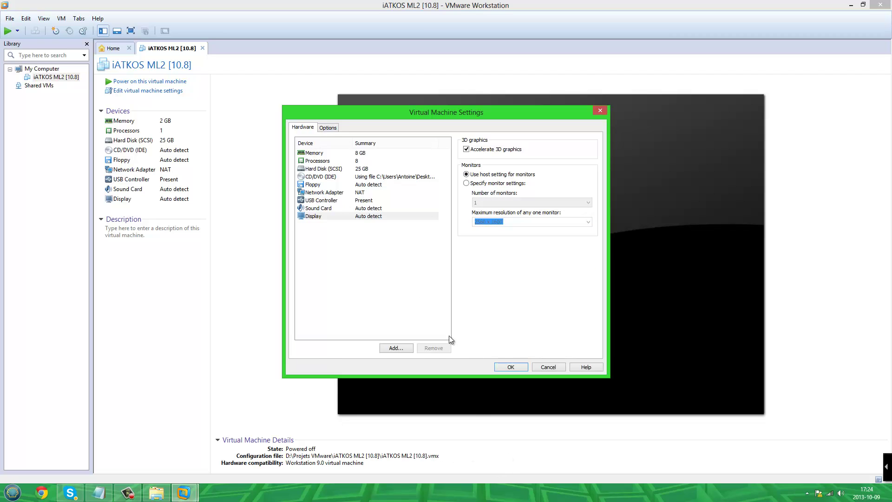
Enable Virtualize Intel VT-x/EPT or AMD-V/RVI for the processors and save the virtual machine settings
{"action": "left_click", "coordinate": [327, 128]}
{"action": "left_click", "coordinate": [303, 128]}
{"action": "left_click", "coordinate": [334, 161]}
{"action": "left_click", "coordinate": [343, 152]}
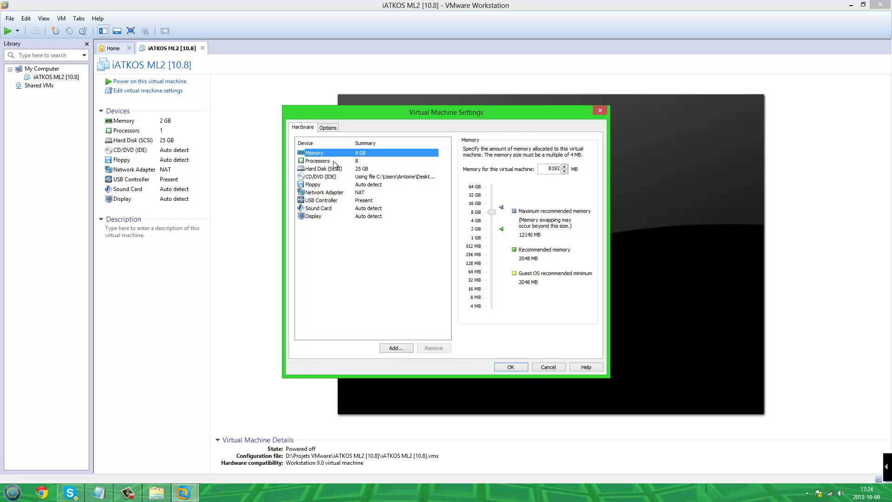
{"action": "left_click", "coordinate": [342, 159]}
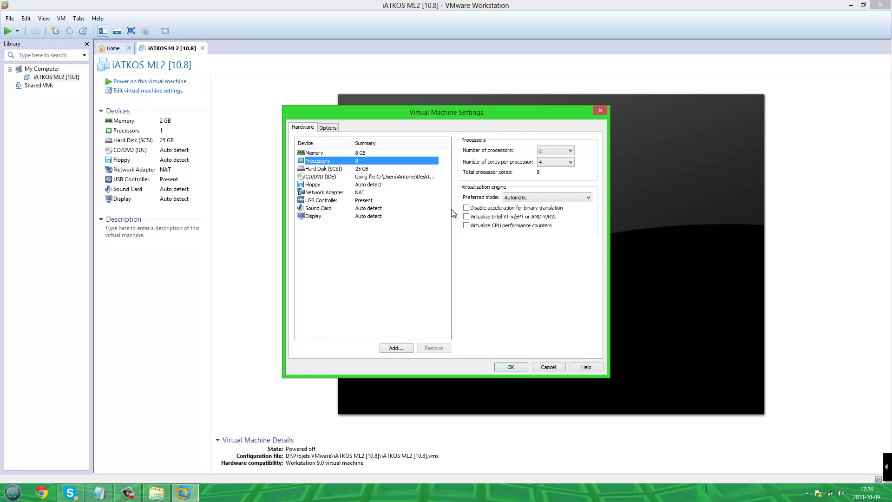
{"action": "left_click", "coordinate": [466, 217]}
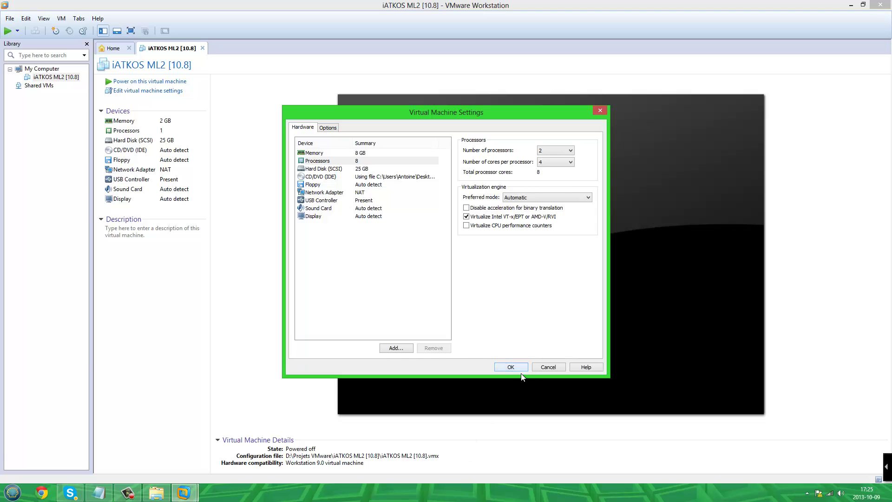
{"action": "left_click", "coordinate": [503, 367]}
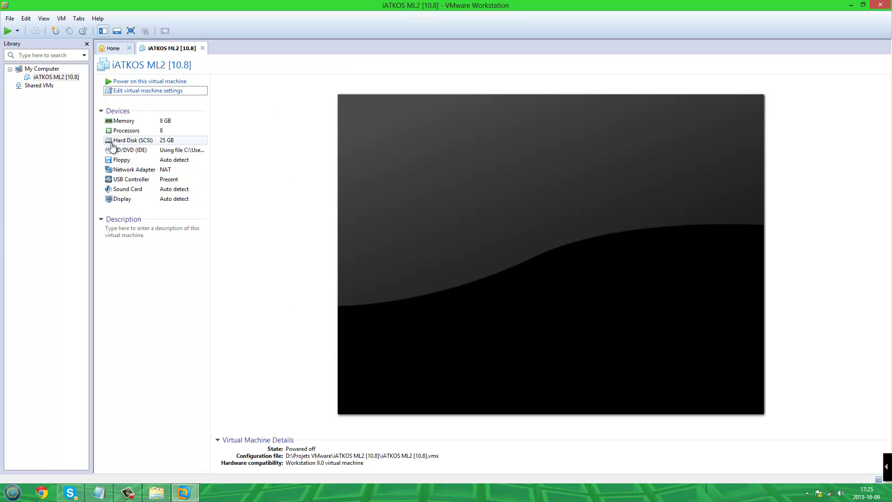
Power on the iATKOS ML2 [10.8] virtual machine and dismiss the removable devices hint
{"action": "left_click", "coordinate": [176, 82]}
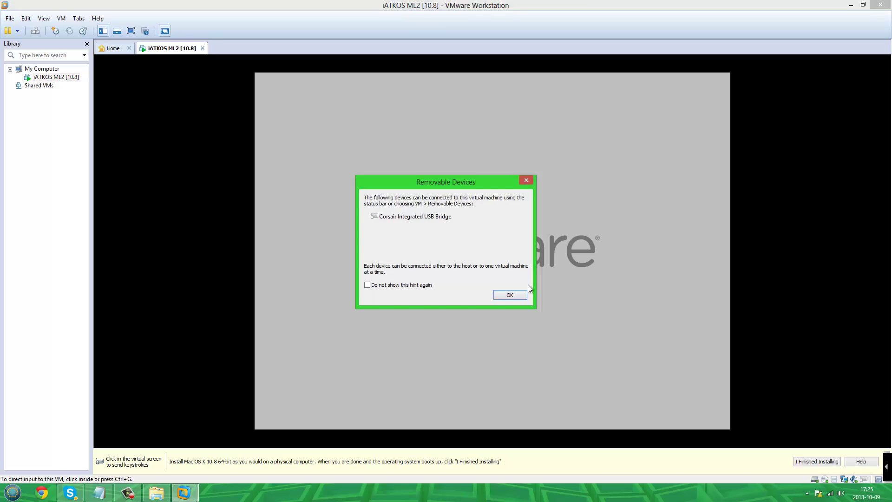
{"action": "left_click", "coordinate": [522, 296]}
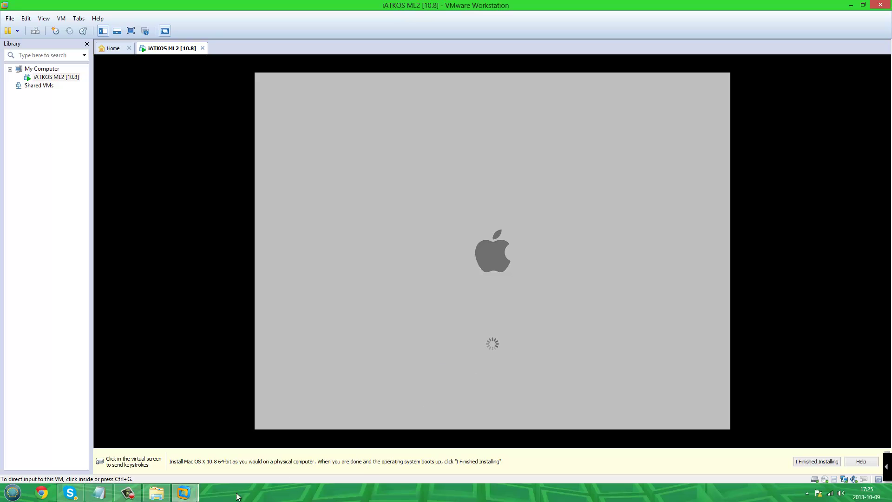
{"action": "left_click", "coordinate": [128, 492]}
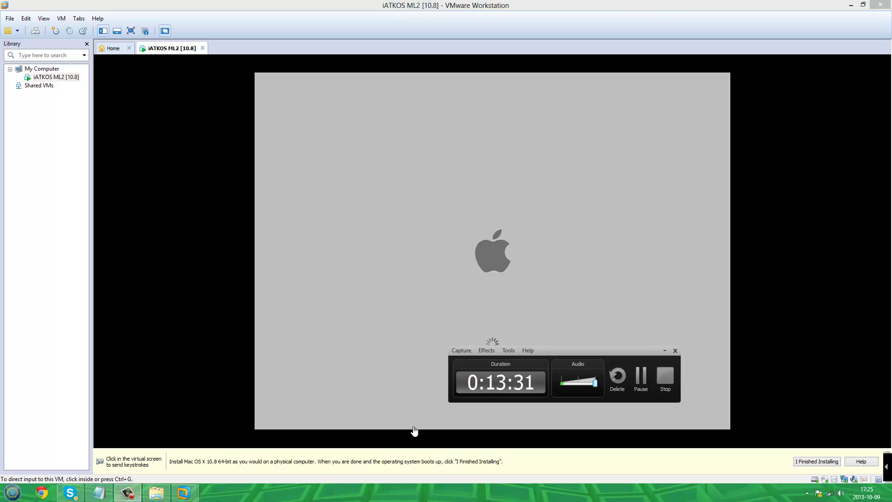
{"action": "left_click", "coordinate": [640, 379]}
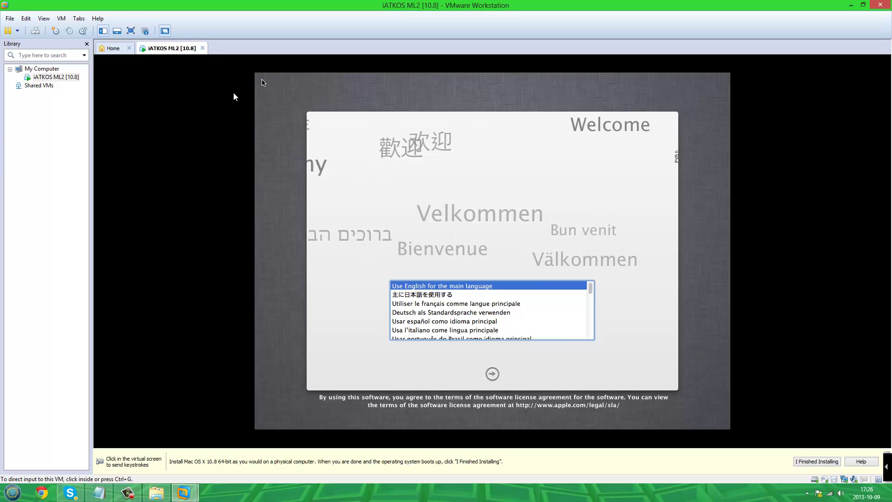
Choose French as the main language in the OS X installer and continue to the installation screen
{"action": "left_click", "coordinate": [265, 84]}
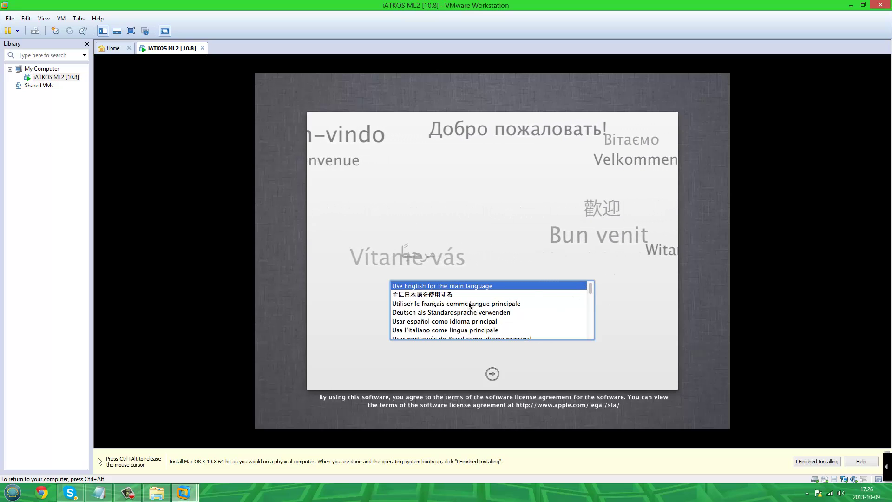
{"action": "left_click", "coordinate": [519, 303]}
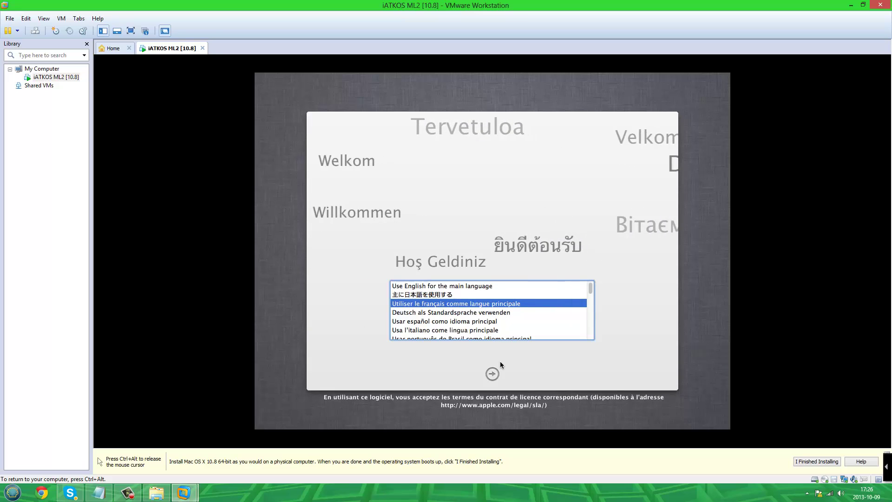
{"action": "left_click", "coordinate": [491, 374]}
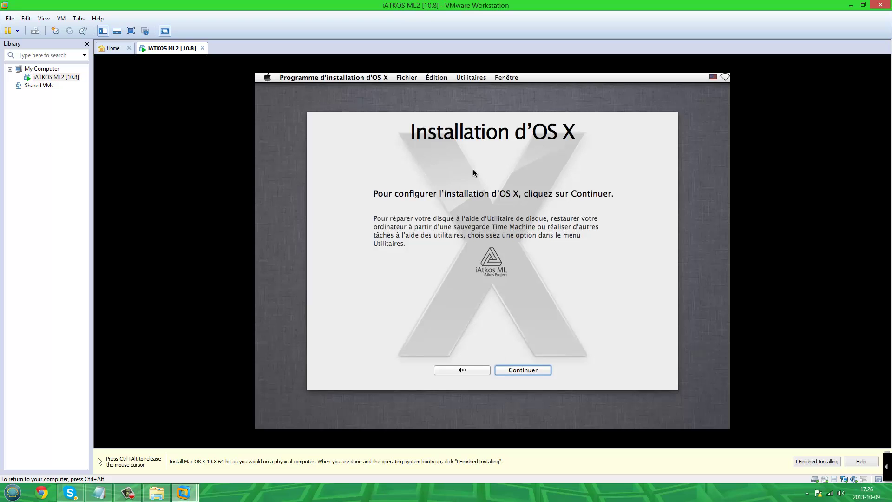
Accept the iATKOS ML2 licence terms and open Disk Utility from the installer's disk selection screen
{"action": "left_click", "coordinate": [526, 370]}
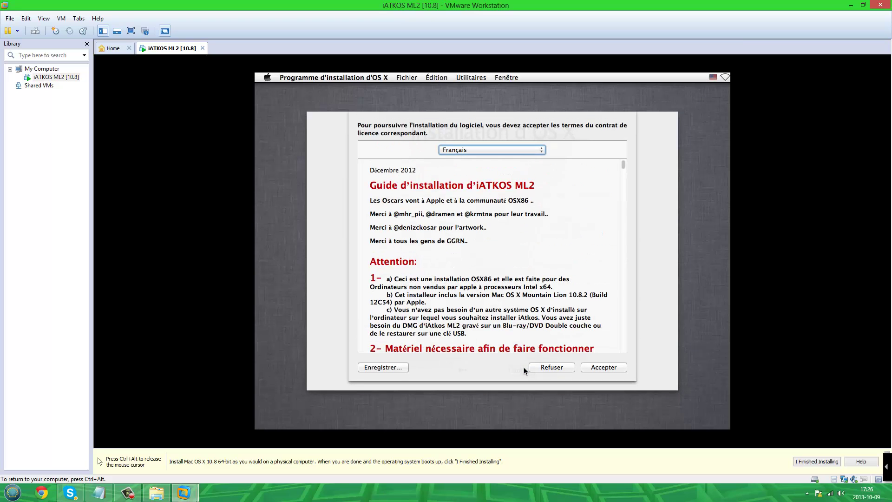
{"action": "left_click", "coordinate": [604, 368]}
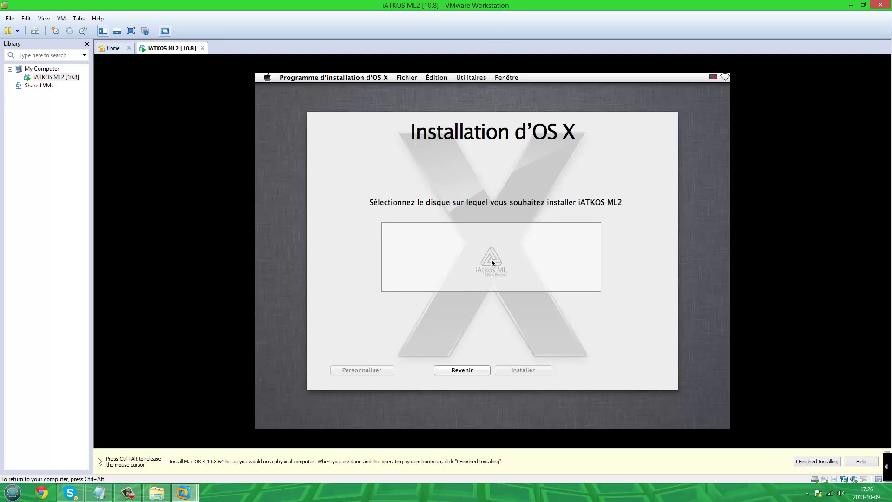
{"action": "left_click", "coordinate": [471, 78]}
{"action": "left_click", "coordinate": [499, 95]}
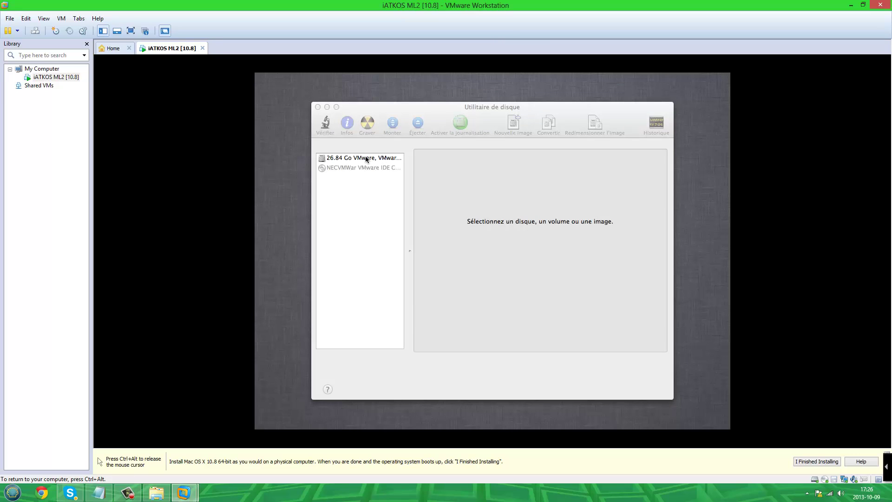
Erase the 26.84 GB VMware disk as Mac OS étendu (journalisé) with the name iATKOS ML2 and close Disk Utility
{"action": "left_click", "coordinate": [333, 158]}
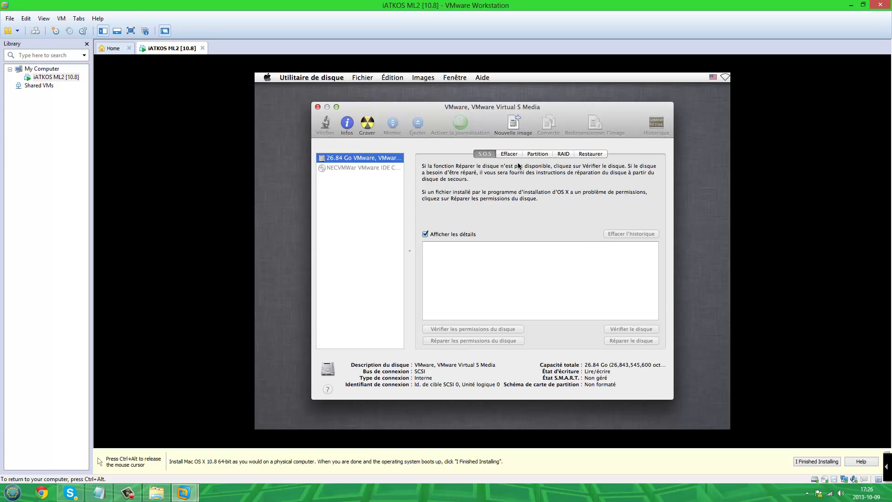
{"action": "left_click", "coordinate": [509, 154]}
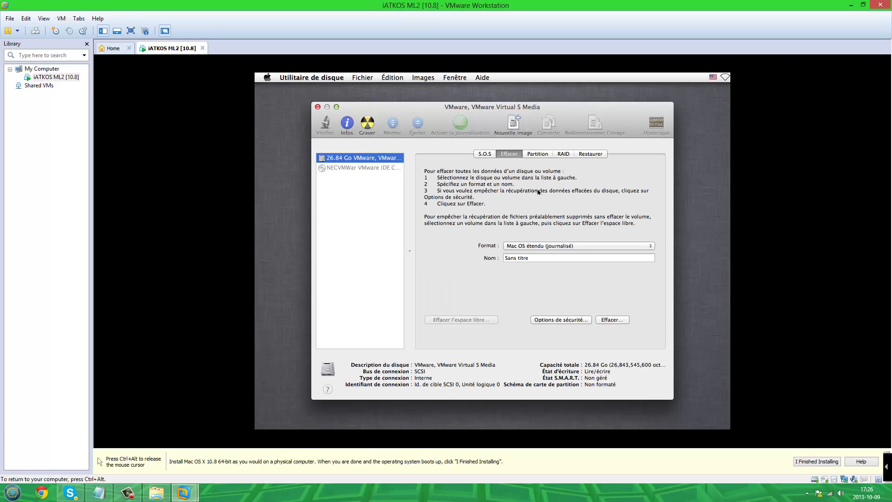
{"action": "left_click", "coordinate": [544, 257]}
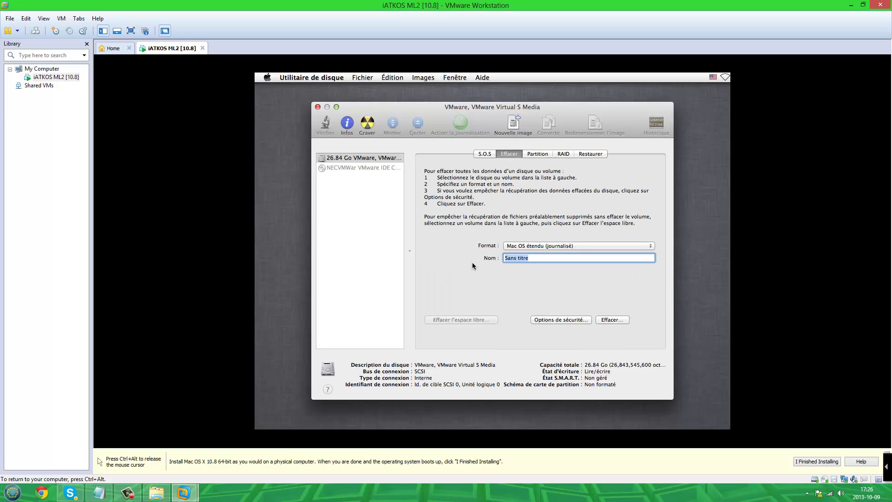
{"action": "type", "text": "iATKOS ML2"}
{"action": "left_click", "coordinate": [542, 247]}
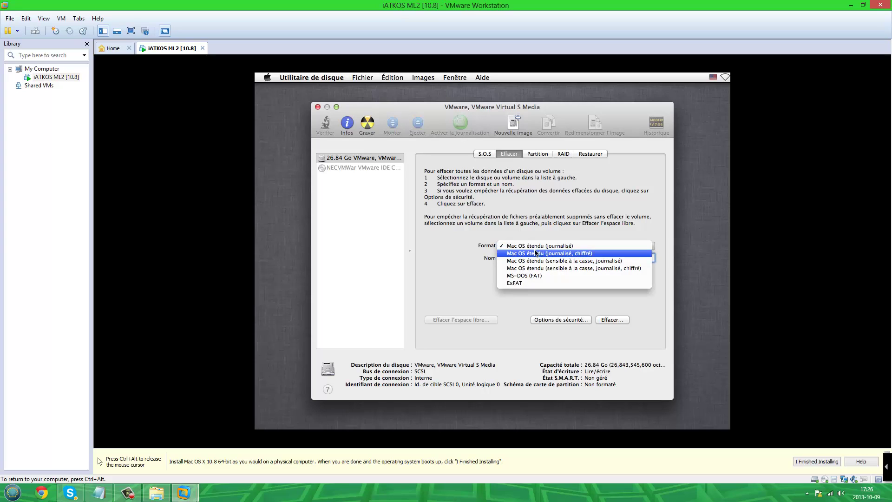
{"action": "left_click", "coordinate": [539, 247]}
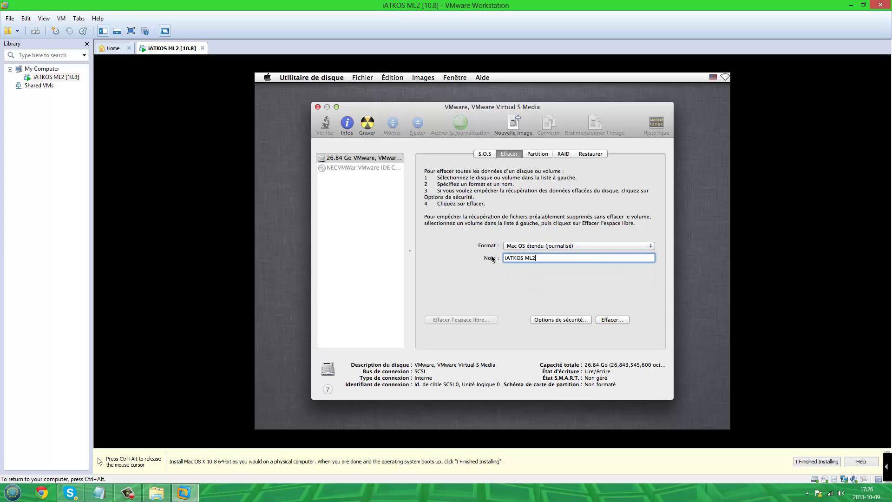
{"action": "left_click", "coordinate": [613, 319]}
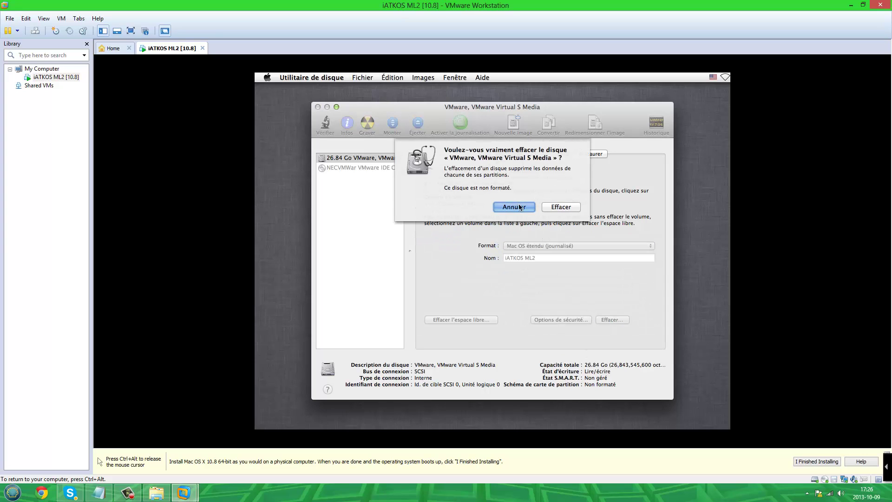
{"action": "left_click", "coordinate": [555, 207]}
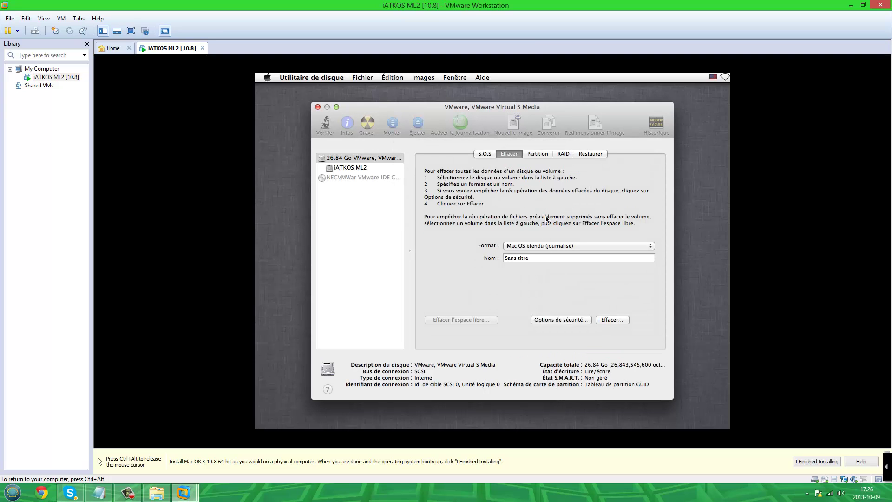
{"action": "left_click", "coordinate": [318, 106]}
Select the iATKOS ML2 disk as the destination and include all Patchs and Options du Bootloader in the customized installation
{"action": "left_click", "coordinate": [502, 246]}
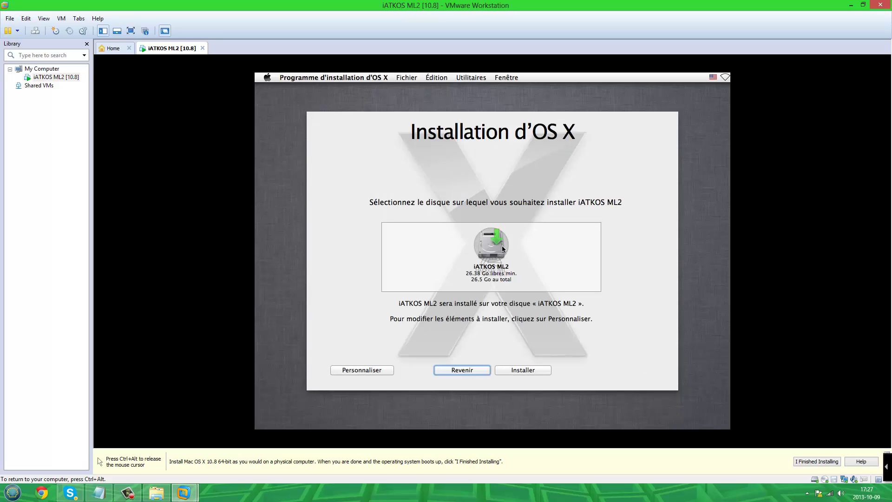
{"action": "left_click", "coordinate": [376, 369]}
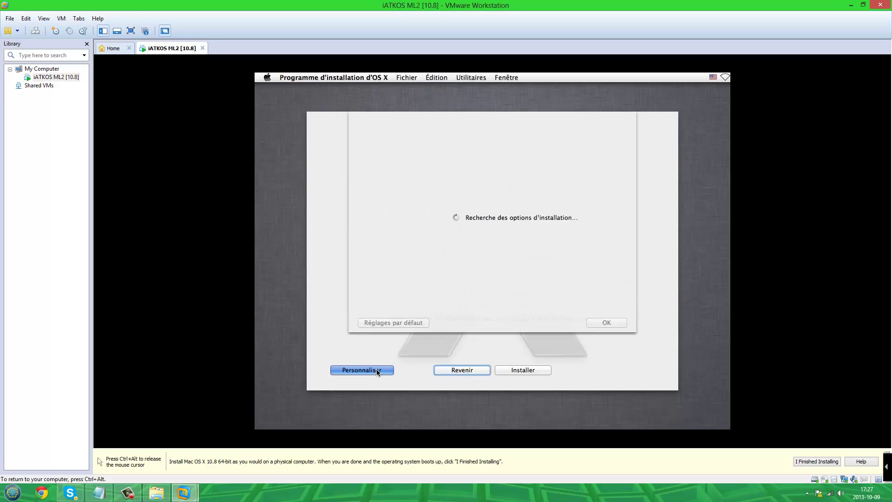
{"action": "left_click", "coordinate": [370, 159]}
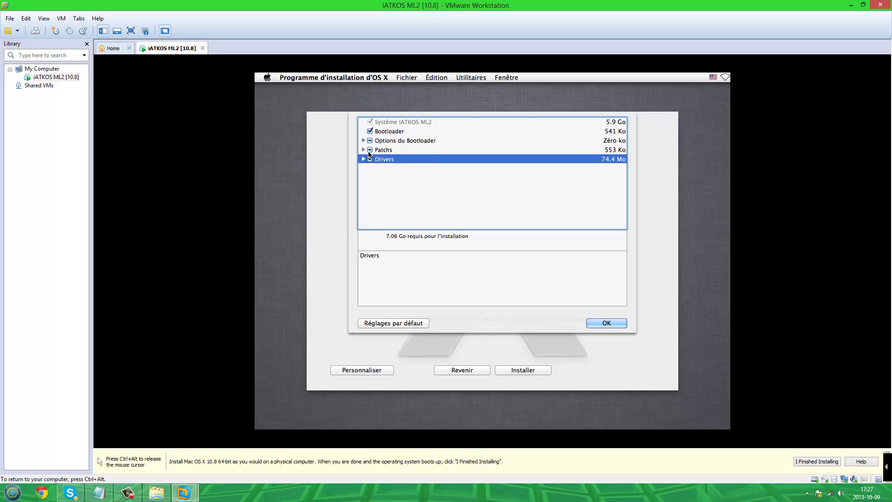
{"action": "key", "text": "Up"}
{"action": "key", "text": "space"}
{"action": "key", "text": "Up"}
{"action": "key", "text": "space"}
Check the contents of the bootloader, patch and driver groups, confirm the customization and start the iATKOS ML2 installation
{"action": "left_click", "coordinate": [364, 141]}
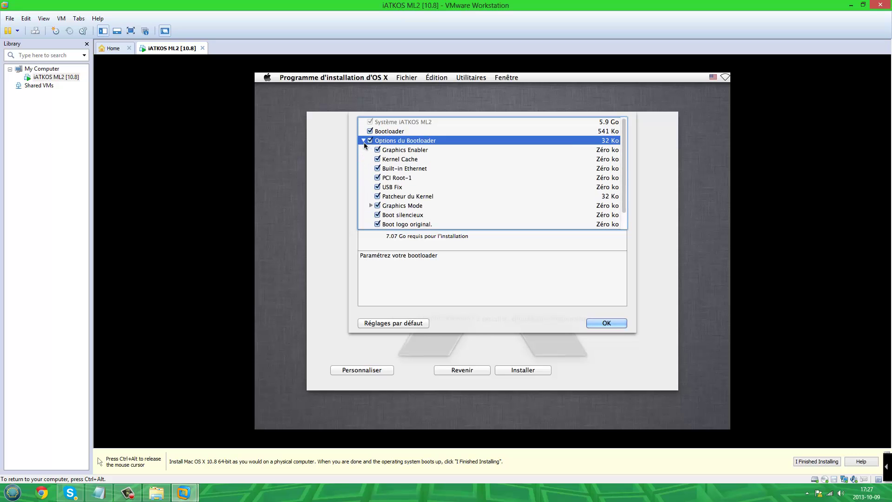
{"action": "left_click", "coordinate": [364, 141]}
{"action": "left_click", "coordinate": [364, 149]}
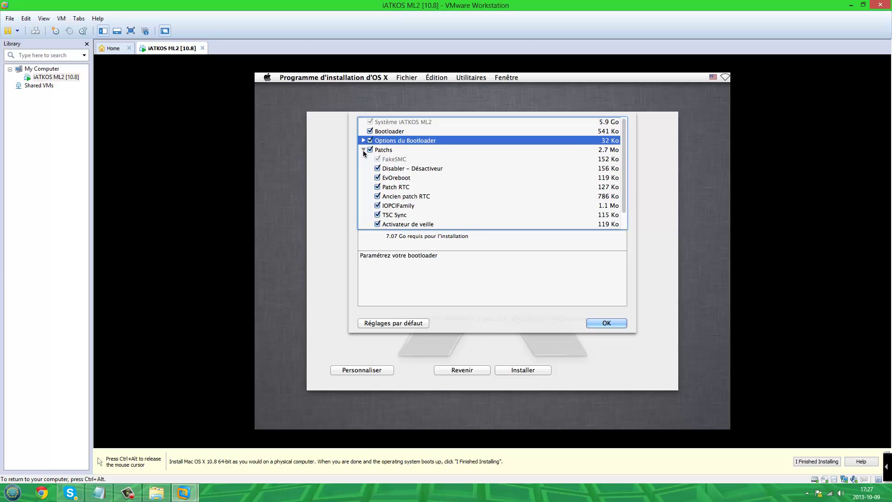
{"action": "left_click", "coordinate": [364, 150]}
{"action": "left_click", "coordinate": [363, 159]}
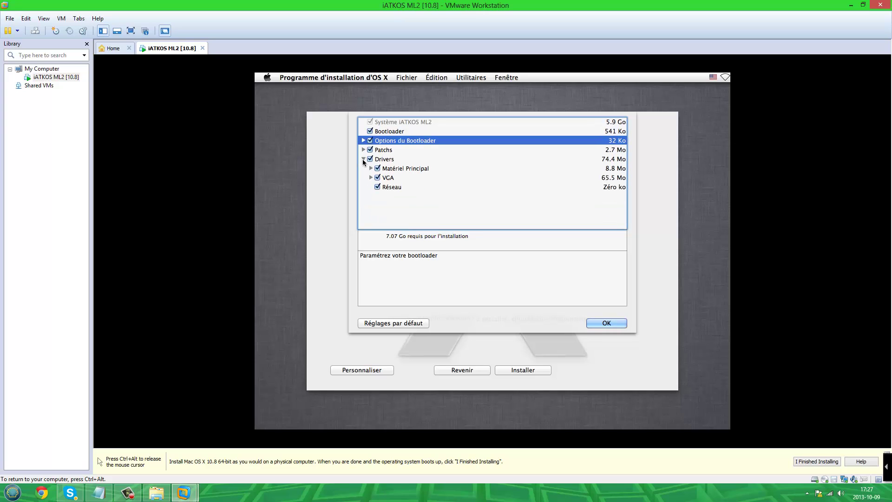
{"action": "left_click", "coordinate": [363, 159]}
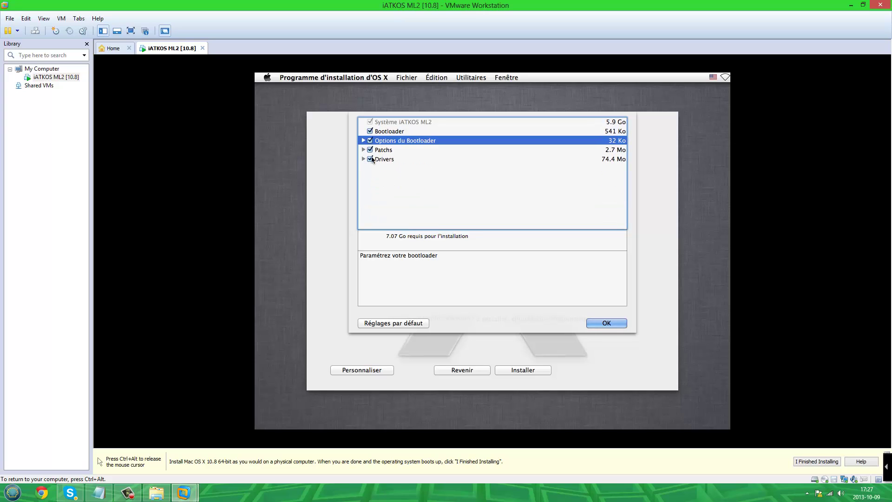
{"action": "left_click", "coordinate": [609, 325]}
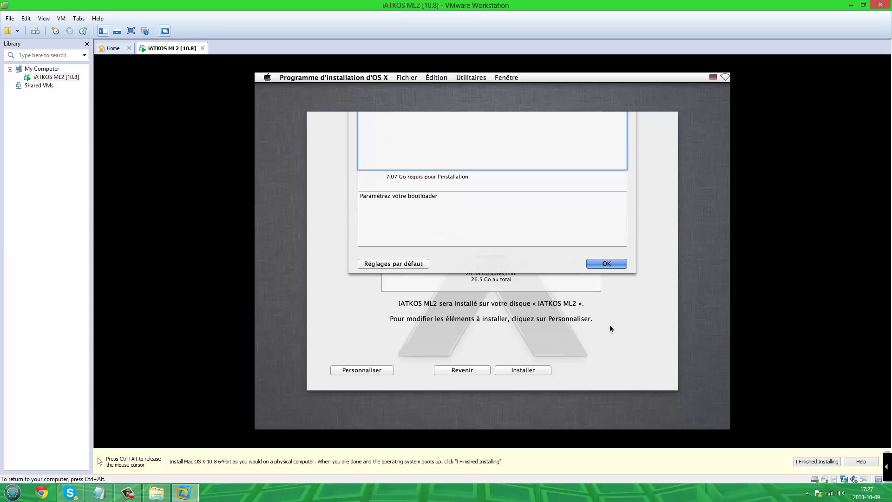
{"action": "left_click", "coordinate": [538, 370]}
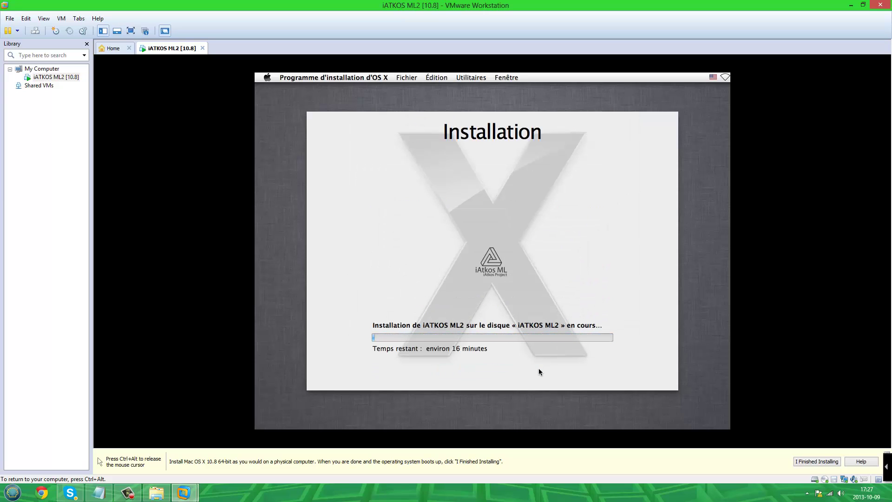
{"action": "key", "text": "ctrl+alt"}
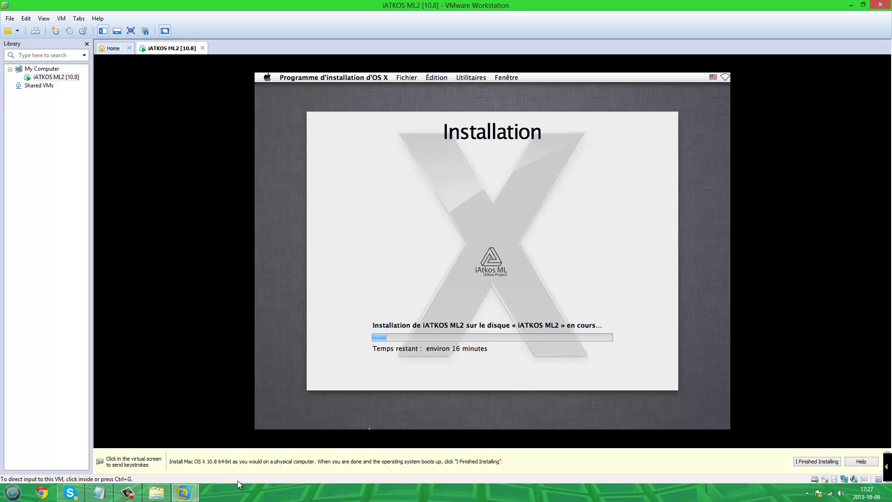
{"action": "left_click", "coordinate": [128, 492]}
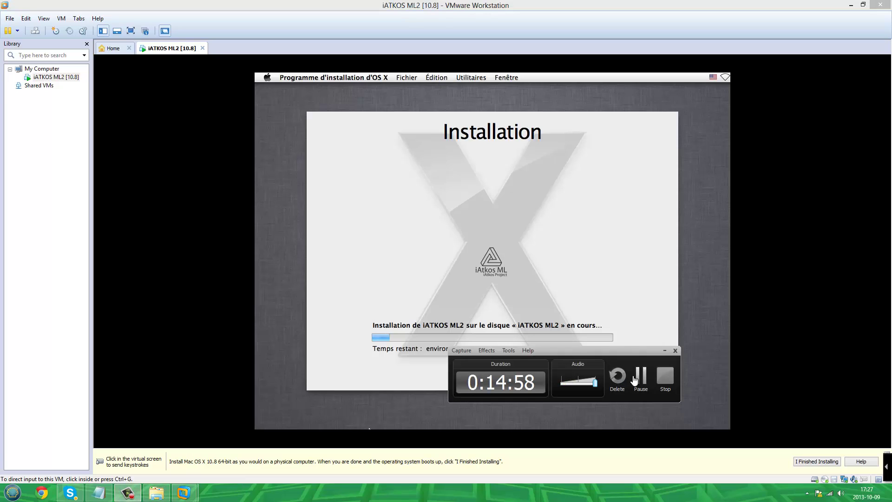
{"action": "left_click", "coordinate": [640, 377]}
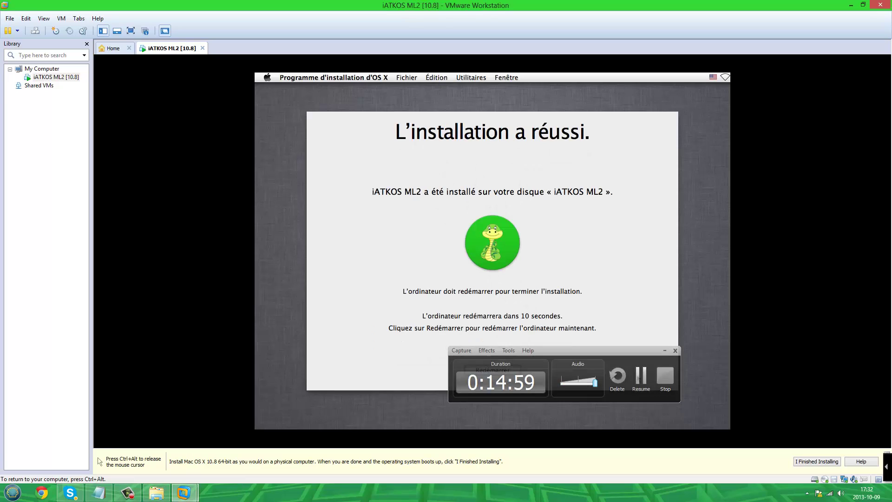
{"action": "left_click", "coordinate": [625, 394]}
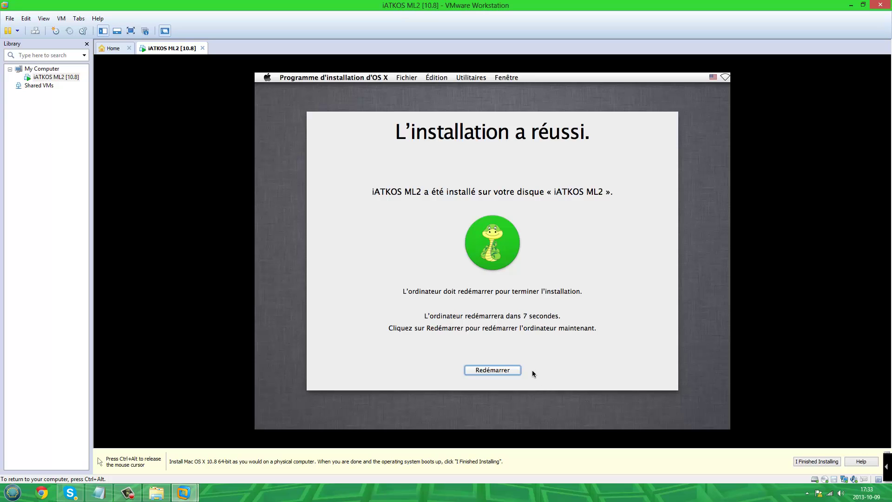
Restart the computer from the completed installer, and power off the iATKOS ML2 [10.8] virtual machine while it boots
{"action": "left_click", "coordinate": [501, 370]}
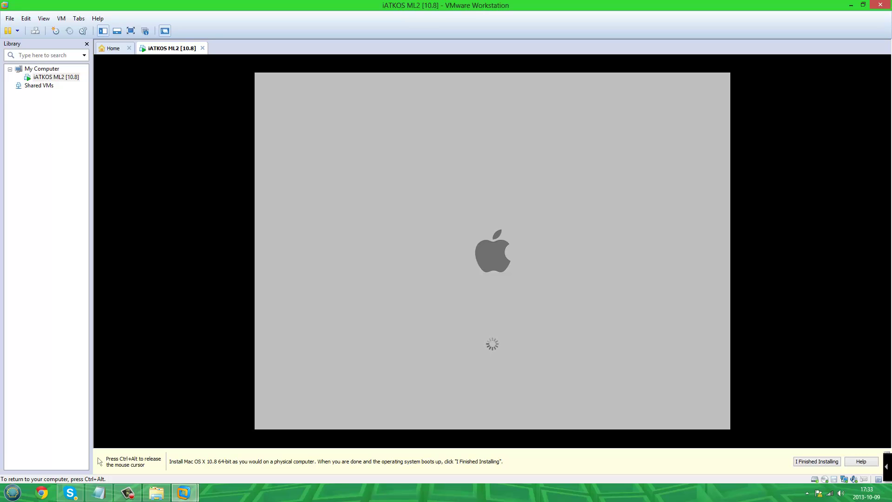
{"action": "key", "text": "ctrl+alt"}
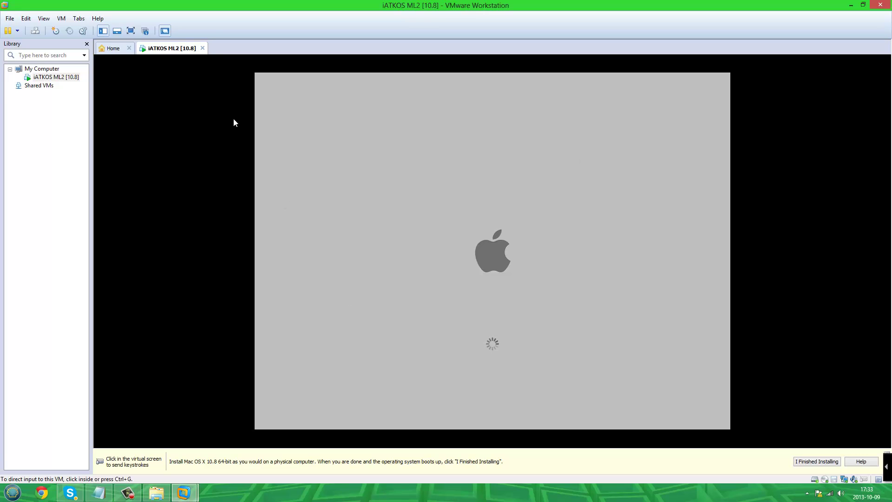
{"action": "left_click", "coordinate": [203, 48]}
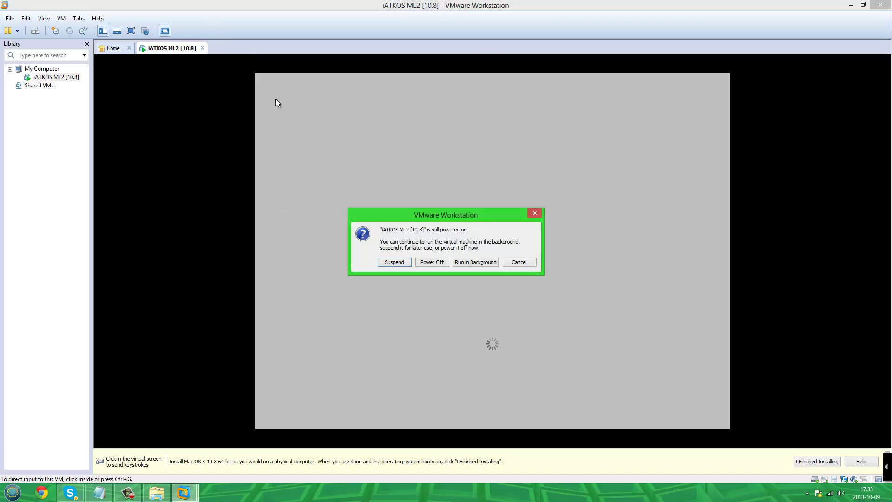
{"action": "left_click", "coordinate": [432, 262]}
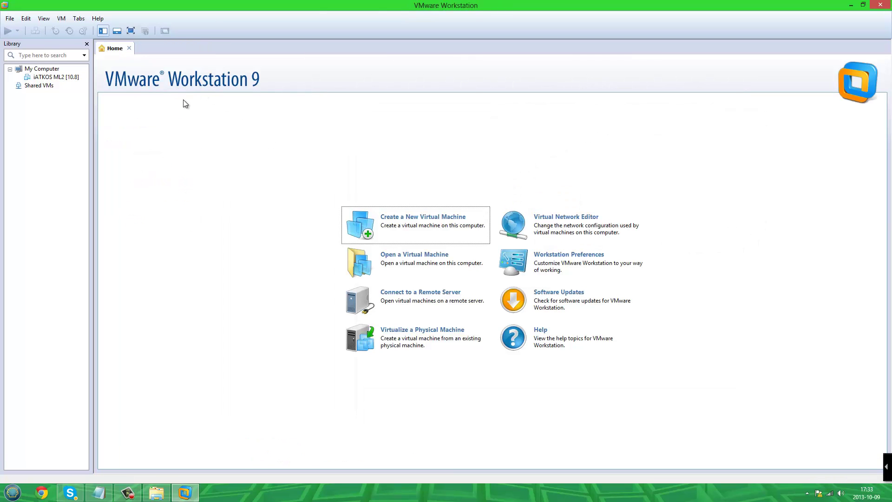
Disable Connect at power on for the CD/DVD (IDE) drive of iATKOS ML2 [10.8] and save the settings
{"action": "left_click", "coordinate": [47, 77]}
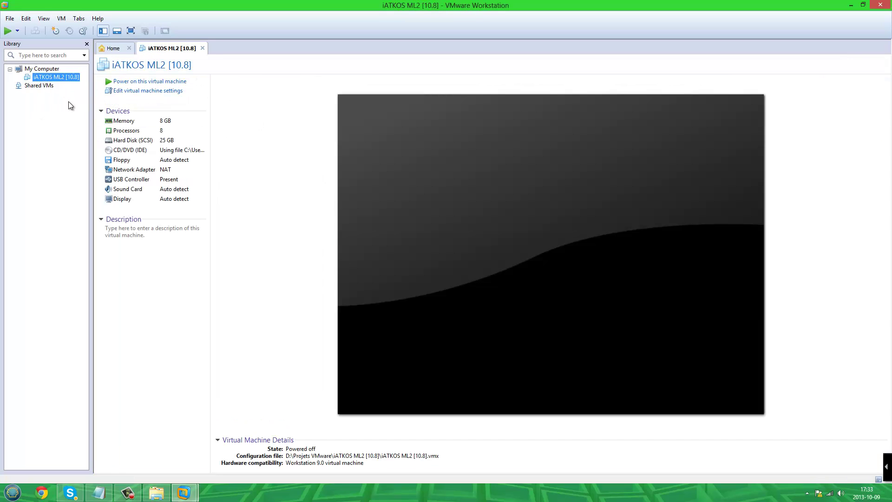
{"action": "left_click", "coordinate": [129, 91]}
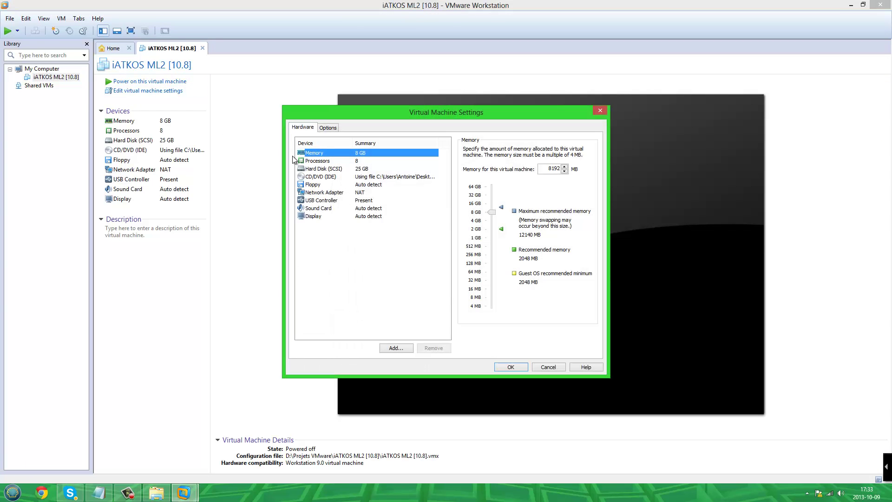
{"action": "left_click", "coordinate": [320, 176]}
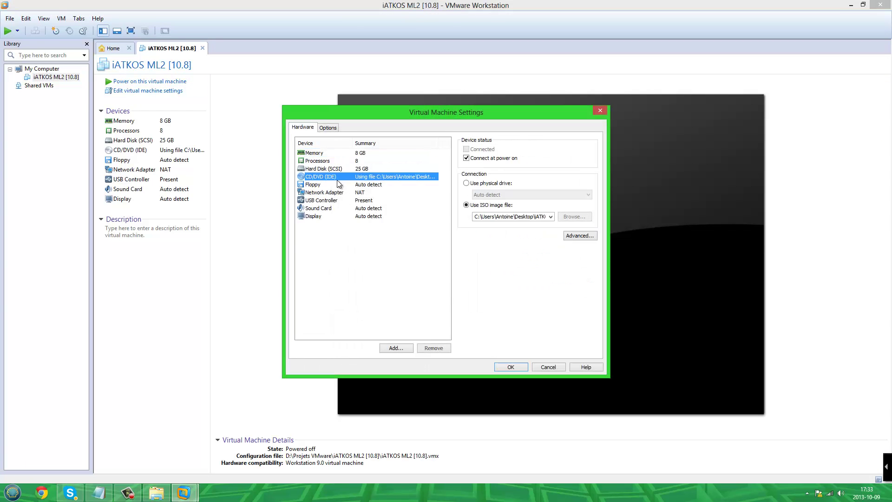
{"action": "left_click", "coordinate": [478, 158]}
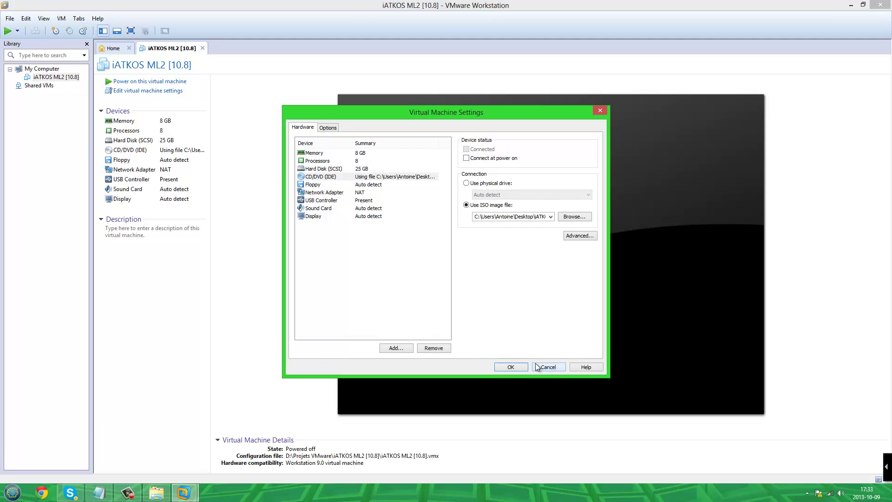
{"action": "left_click", "coordinate": [511, 366]}
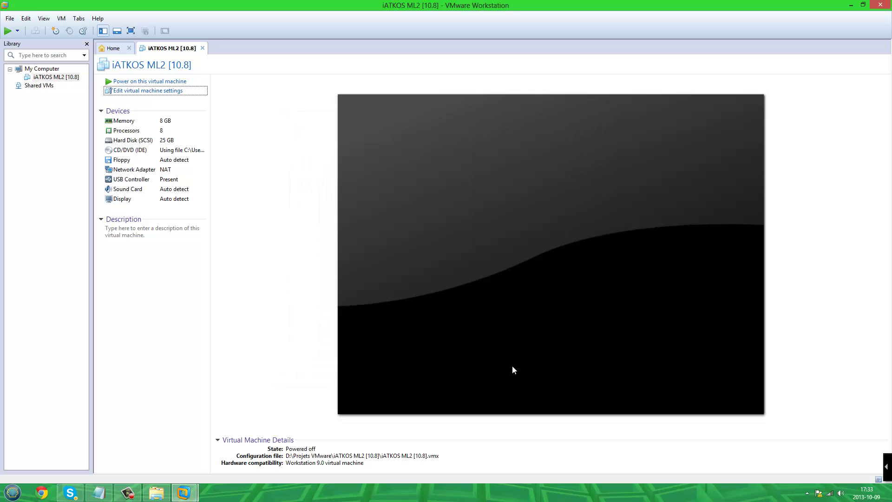
Power on the iATKOS ML2 [10.8] virtual machine, dismiss the removable devices hint and direct input to the virtual screen
{"action": "left_click", "coordinate": [160, 82]}
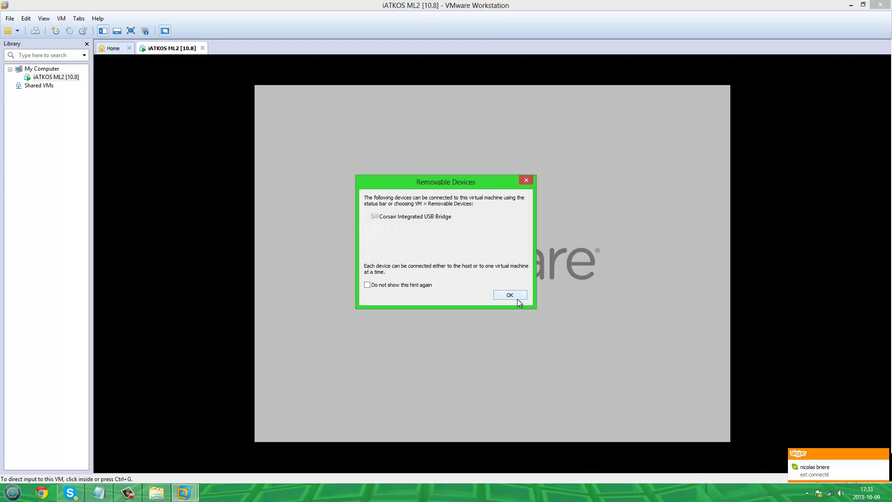
{"action": "left_click", "coordinate": [517, 299]}
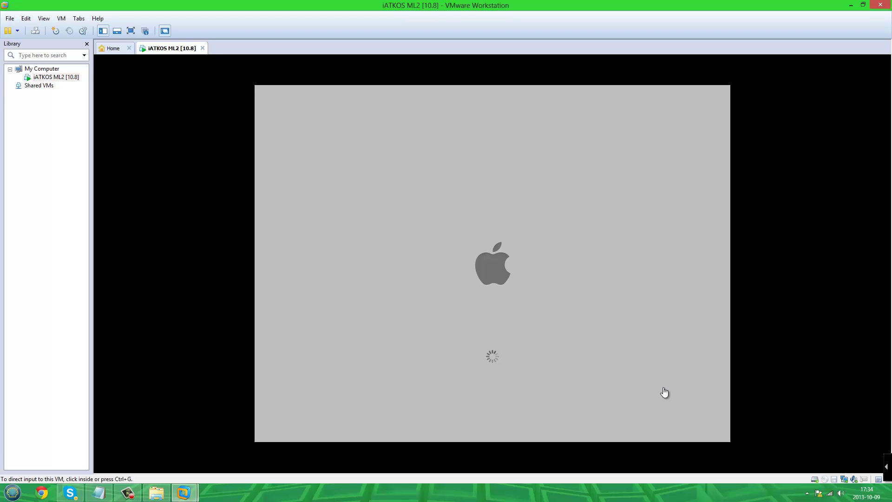
{"action": "left_click", "coordinate": [264, 96]}
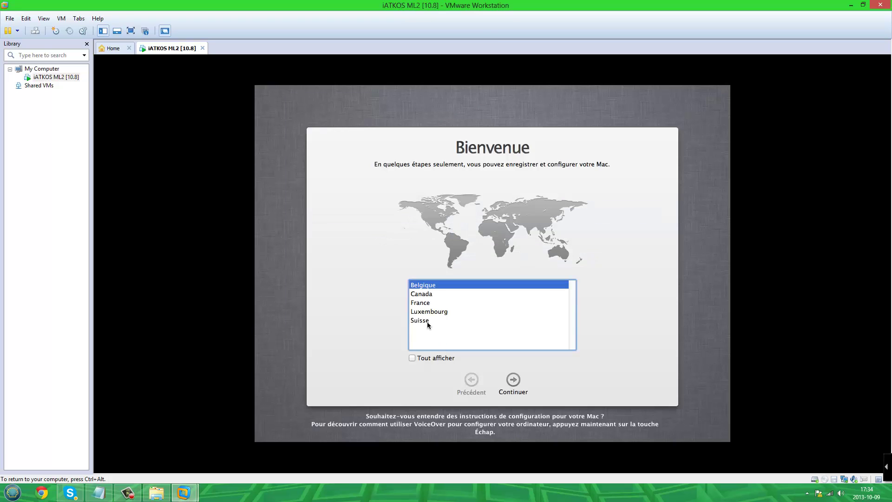
Choose Canada as the country and Français canadien – CSA as the keyboard layout in the Mac setup assistant
{"action": "left_click", "coordinate": [428, 294]}
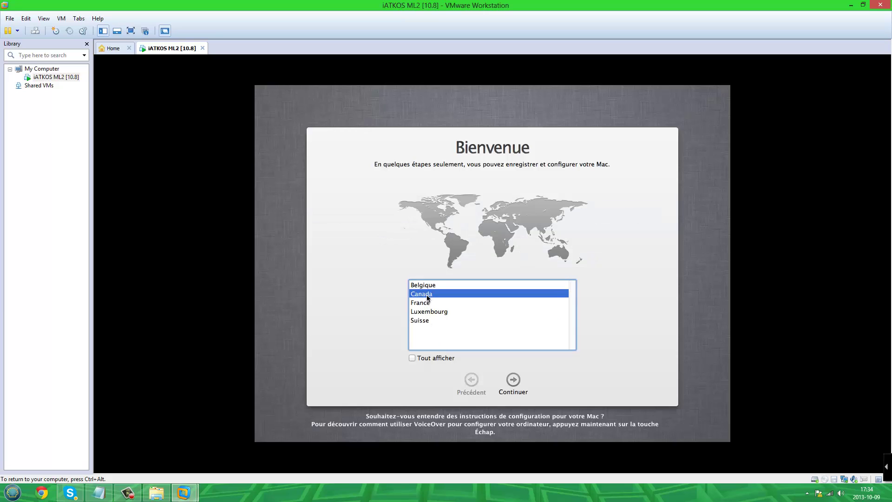
{"action": "left_click", "coordinate": [508, 380]}
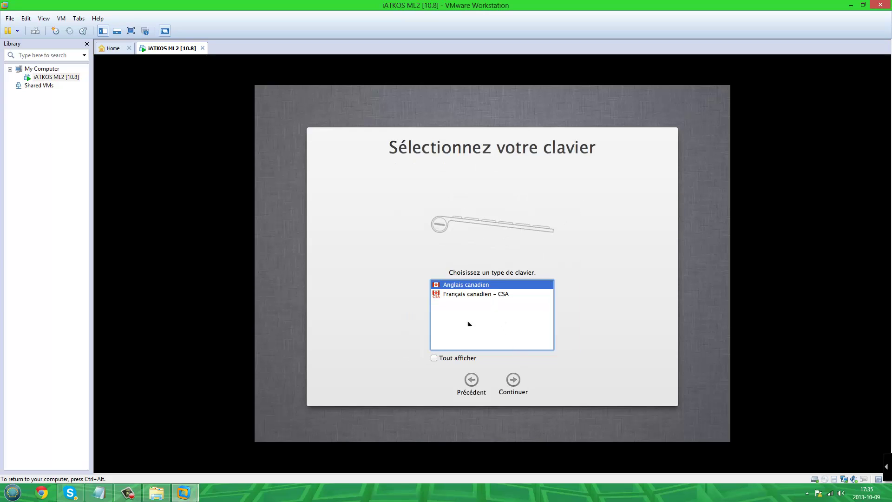
{"action": "left_click", "coordinate": [512, 295]}
{"action": "left_click", "coordinate": [516, 381]}
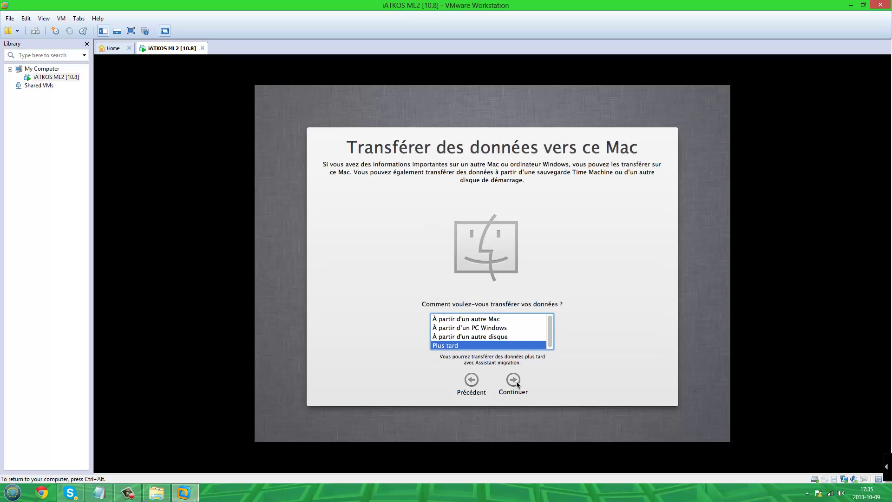
Postpone the data transfer with Plus tard and continue without using the location service, confirming that choice
{"action": "left_click", "coordinate": [517, 381]}
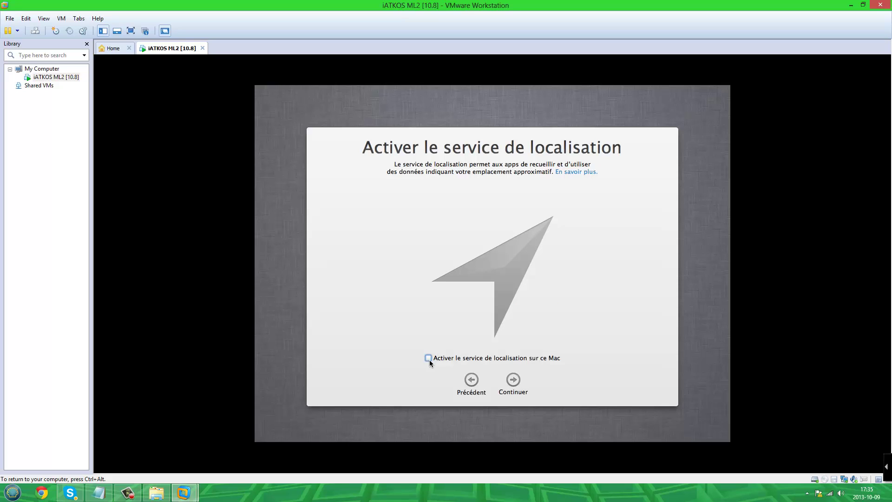
{"action": "left_click", "coordinate": [514, 378]}
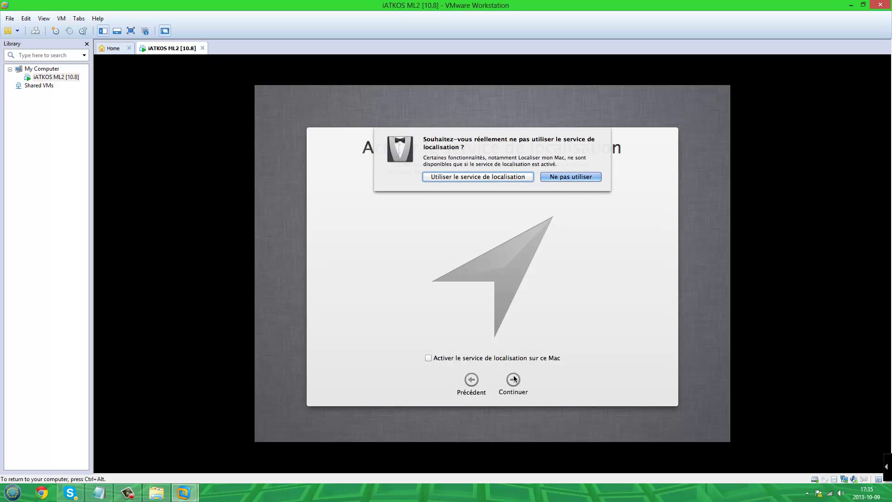
{"action": "left_click", "coordinate": [565, 178]}
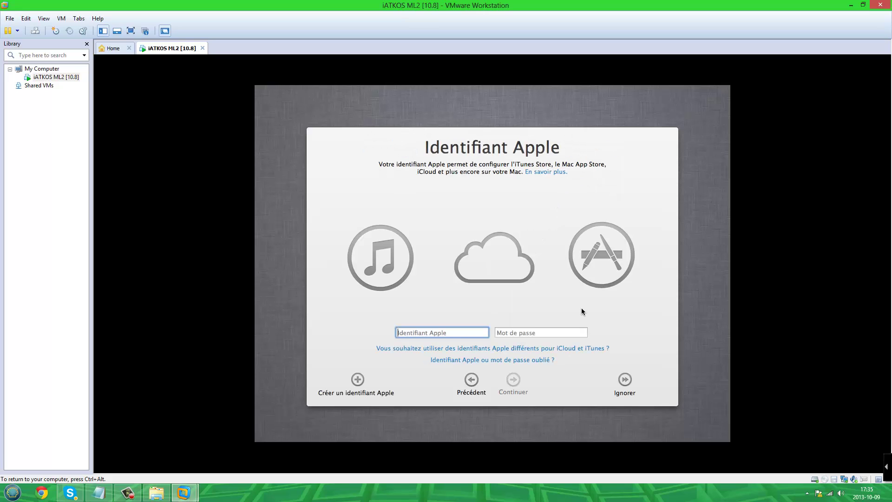
Skip signing in with an Apple ID, and accept the OS X software licence terms
{"action": "left_click", "coordinate": [625, 380]}
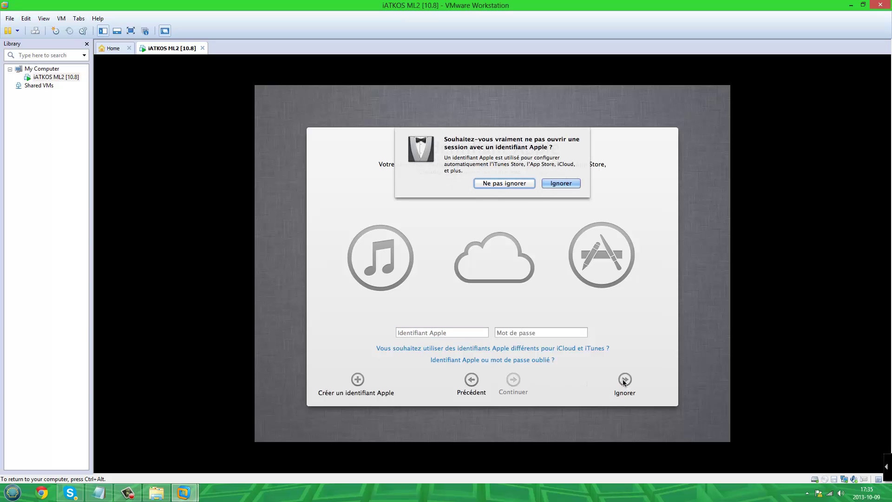
{"action": "left_click", "coordinate": [566, 185]}
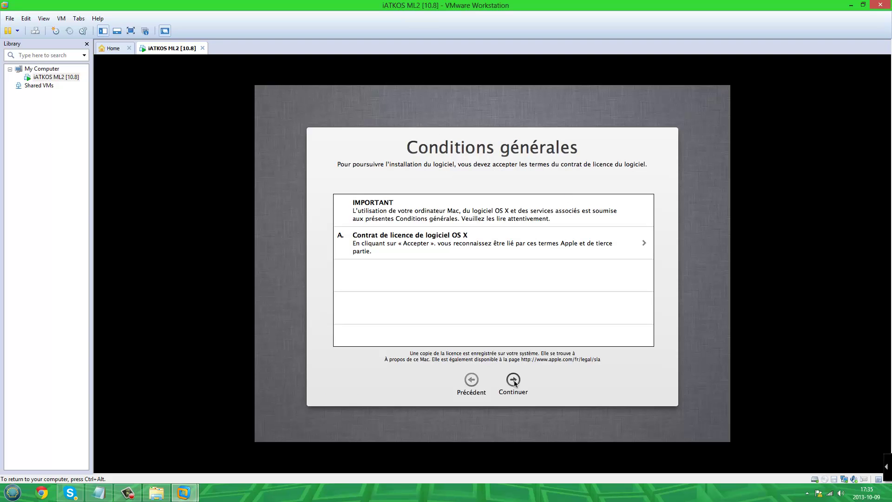
{"action": "left_click", "coordinate": [513, 380]}
{"action": "left_click", "coordinate": [548, 172]}
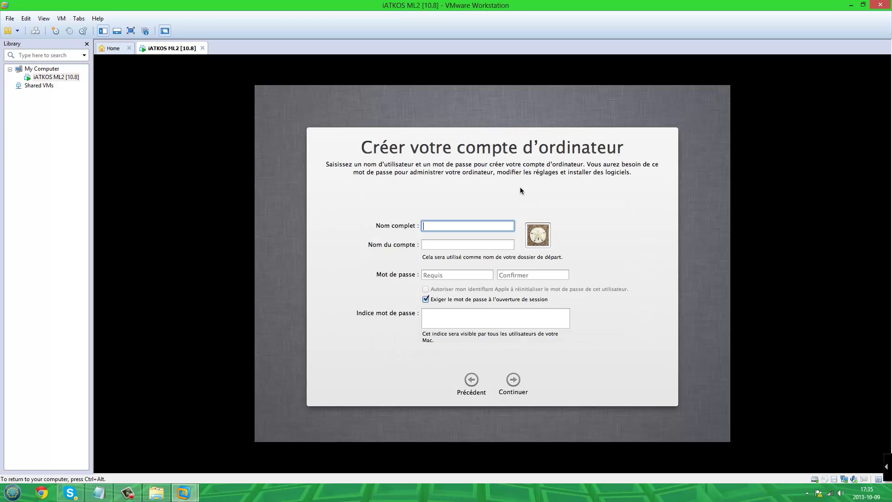
Create the computer account by entering the full name, the password and its confirmation, leaving the password hint empty
{"action": "type", "text": "RealoCraft"}
{"action": "left_click", "coordinate": [472, 275]}
{"action": "type", "text": "•••••"}
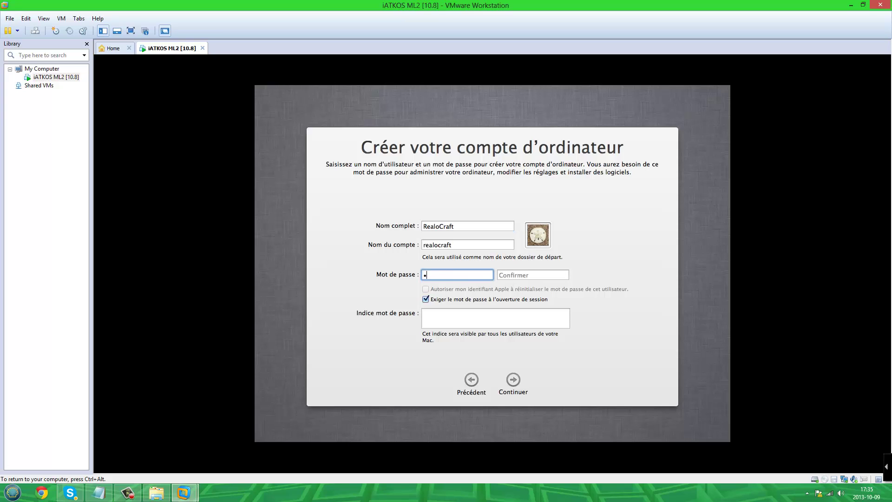
{"action": "left_click", "coordinate": [561, 275]}
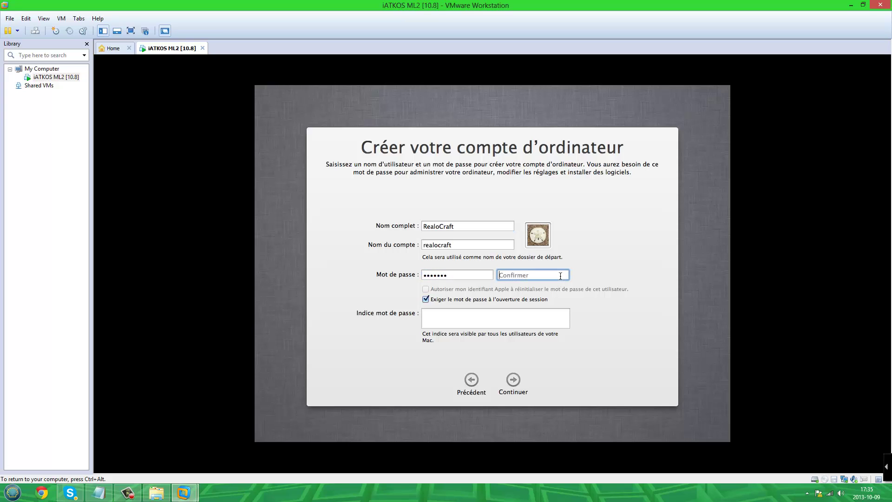
{"action": "type", "text": "••••"}
{"action": "left_click", "coordinate": [515, 380]}
{"action": "left_click", "coordinate": [521, 379]}
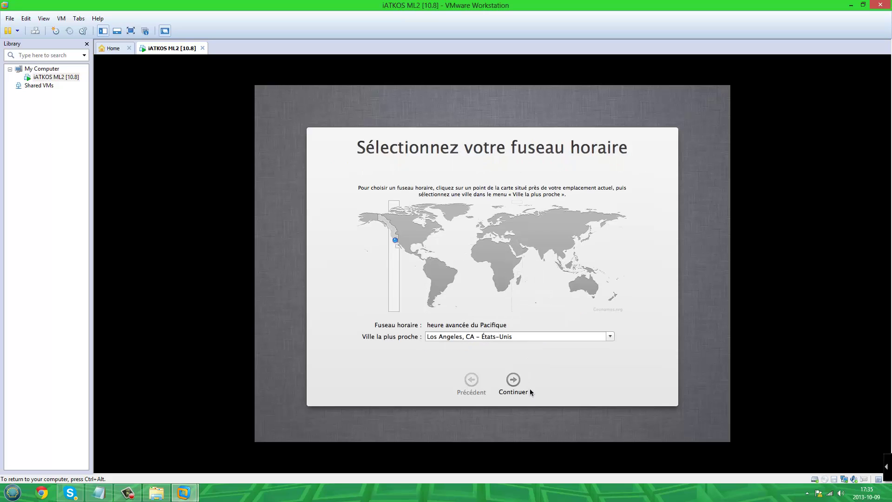
Set the closest city for the time zone to Montréal – Canada and continue
{"action": "left_click_drag", "start_coordinate": [513, 338], "coordinate": [423, 339]}
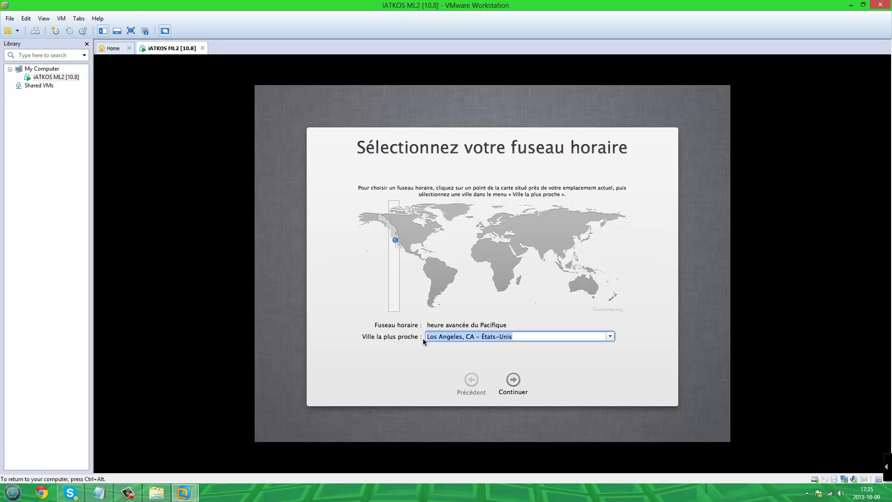
{"action": "type", "text": "montreal"}
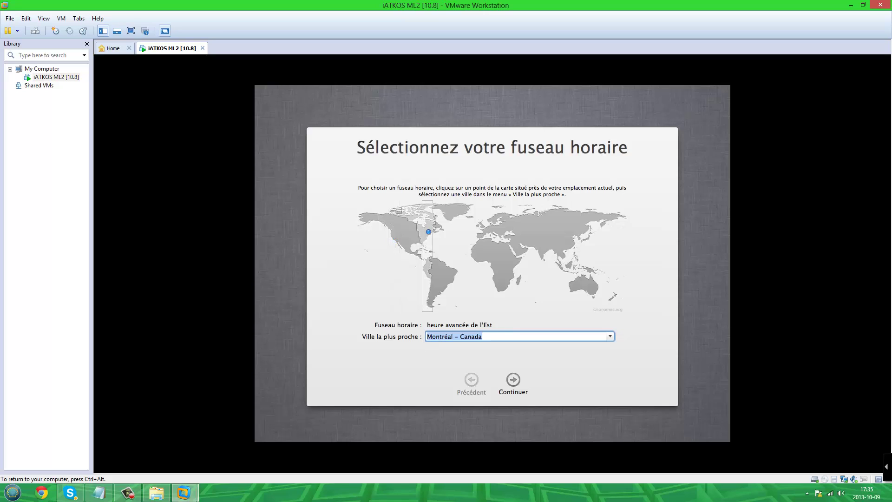
{"action": "left_click", "coordinate": [514, 380]}
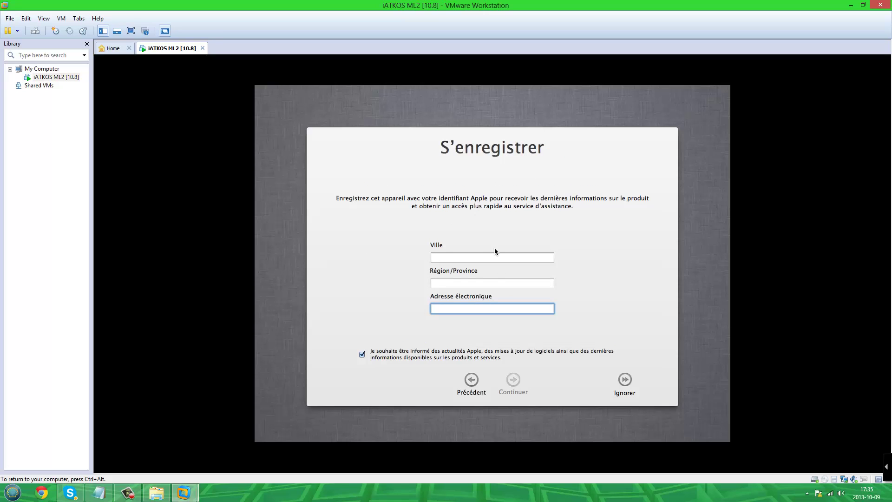
Skip the Apple registration, confirm skipping it, and start using the Mac
{"action": "left_click", "coordinate": [632, 386]}
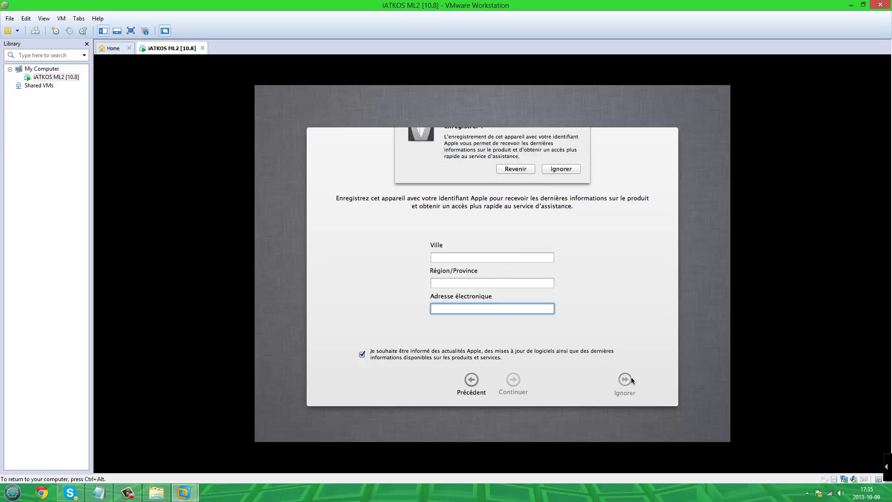
{"action": "left_click", "coordinate": [573, 184]}
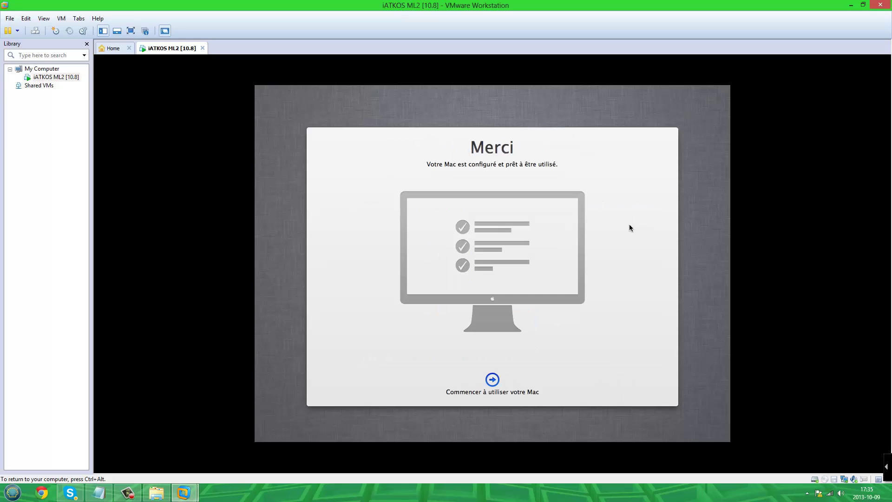
{"action": "left_click", "coordinate": [493, 380]}
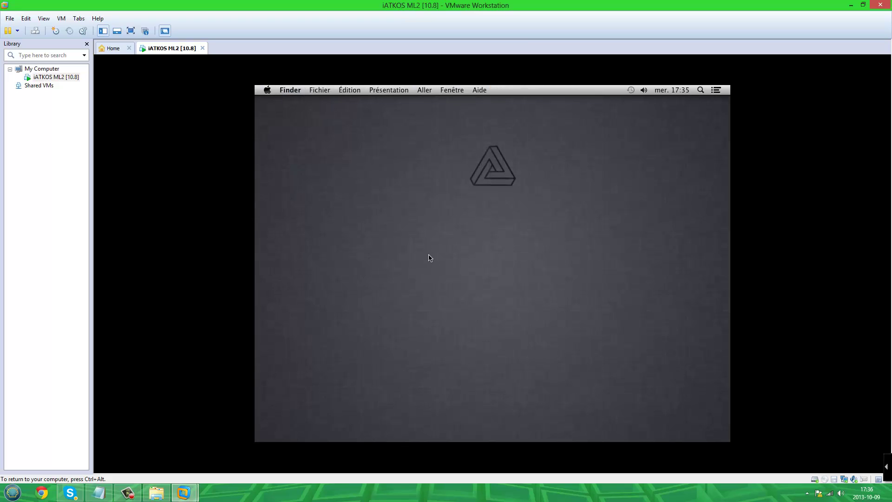
Lower the Mac's sound volume to the minimum
{"action": "left_click", "coordinate": [644, 82]}
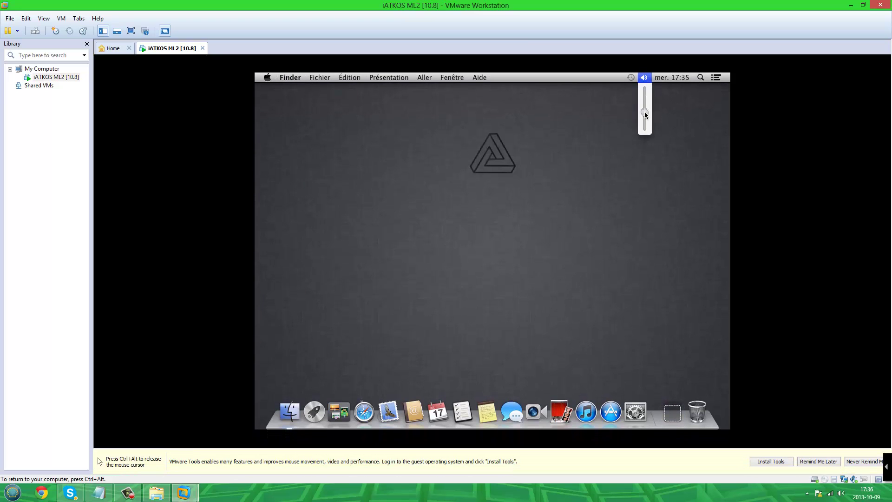
{"action": "left_click_drag", "start_coordinate": [645, 114], "coordinate": [648, 142]}
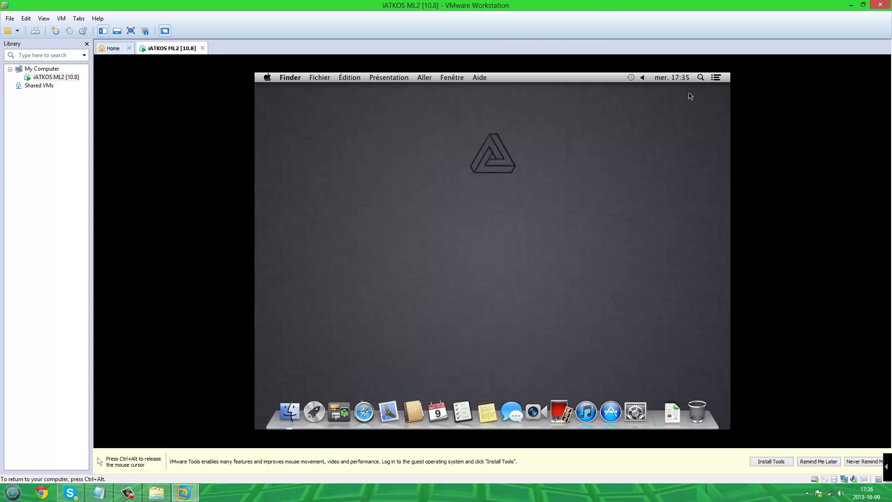
View the Mac's Notification Center and close it again
{"action": "left_click", "coordinate": [715, 79]}
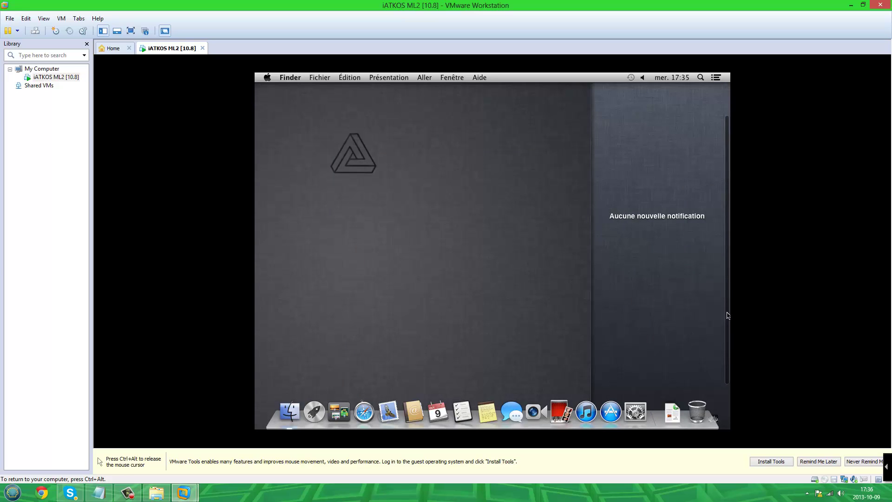
{"action": "scroll", "coordinate": [722, 255], "scroll_direction": "up", "scroll_amount": 2}
{"action": "scroll", "coordinate": [729, 343], "scroll_direction": "up", "scroll_amount": 2}
{"action": "scroll", "coordinate": [660, 232], "scroll_direction": "up", "scroll_amount": 2}
{"action": "left_click", "coordinate": [551, 261]}
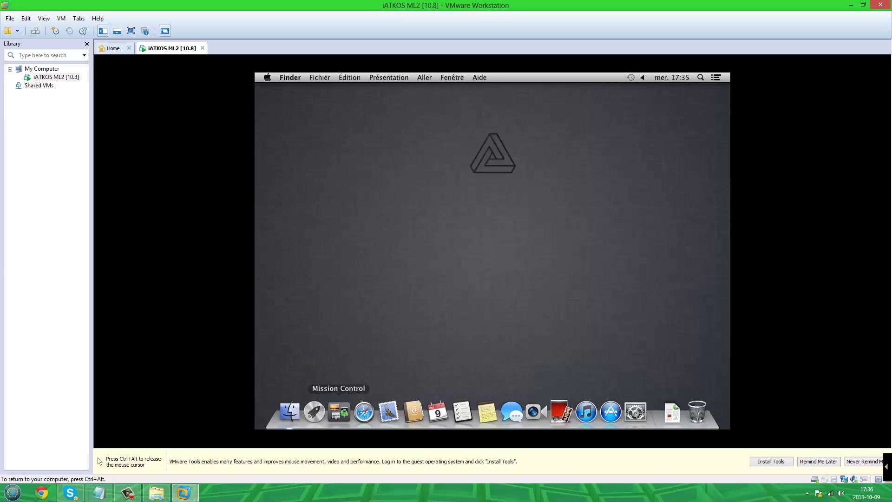
Release input from the virtual machine, look up the VMsvga2_v1.2.5 link in the Notepad list, and return to the virtual machine
{"action": "key", "text": "ctrl+alt"}
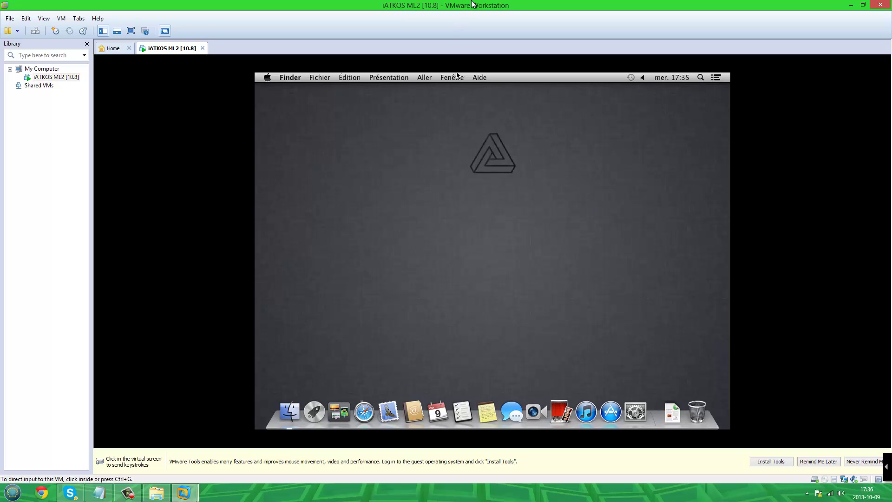
{"action": "left_click", "coordinate": [98, 493]}
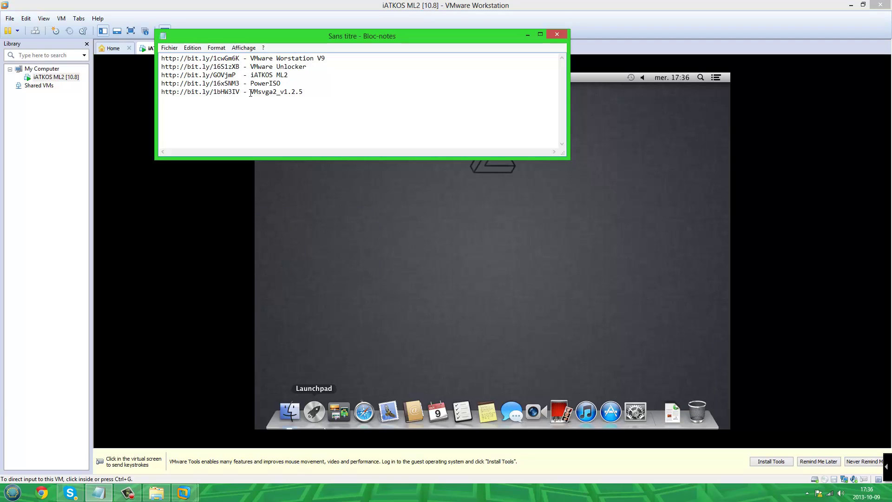
{"action": "left_click", "coordinate": [567, 326]}
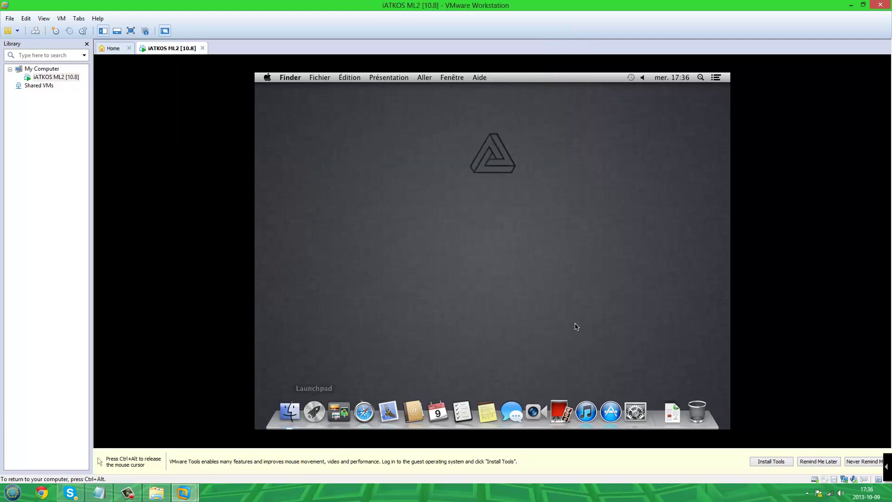
Open Safari on the Mac and snap the VMware Workstation window to half the screen beside the Notepad link list
{"action": "left_click", "coordinate": [369, 411]}
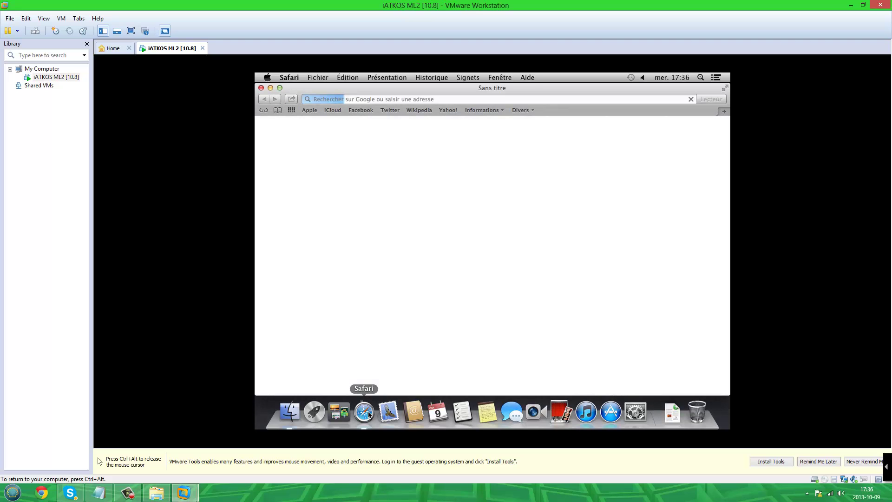
{"action": "key", "text": "ctrl+alt"}
{"action": "double_click", "coordinate": [417, 6]}
{"action": "left_click_drag", "start_coordinate": [418, 6], "coordinate": [891, 172]}
{"action": "left_click", "coordinate": [706, 369]}
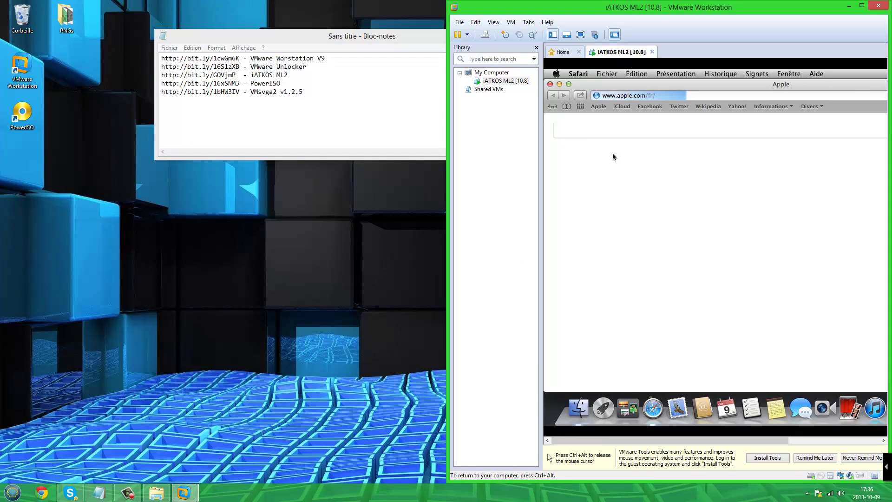
{"action": "left_click", "coordinate": [688, 94]}
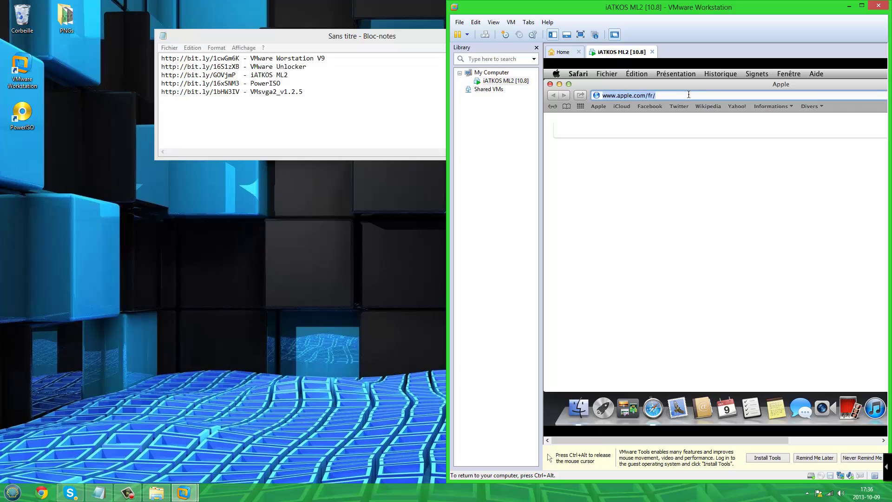
{"action": "type", "text": "h"}
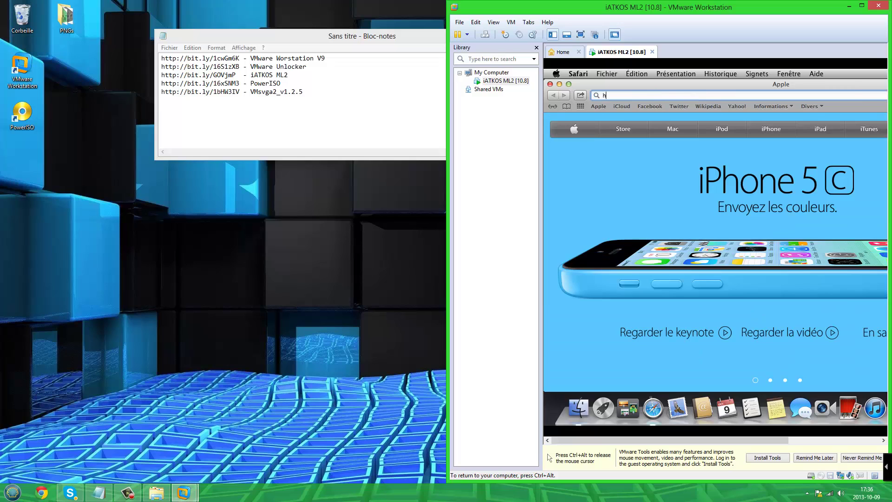
{"action": "type", "text": "ttp:/"}
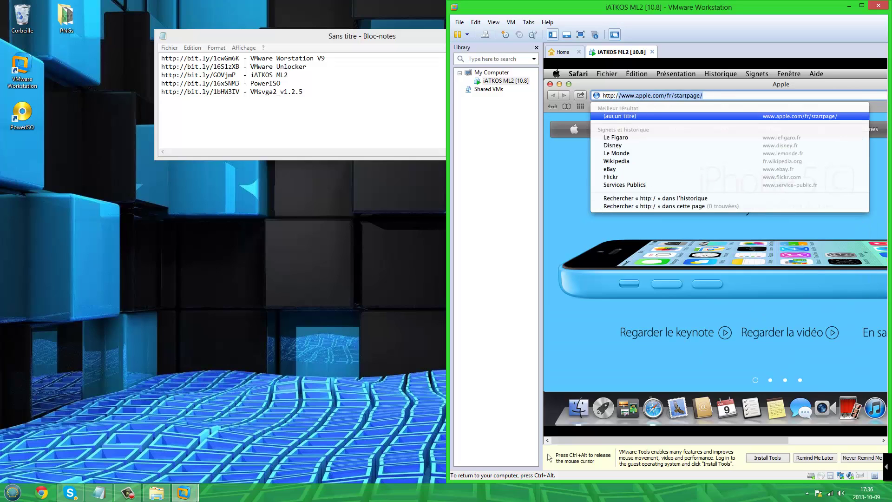
{"action": "type", "text": "/"}
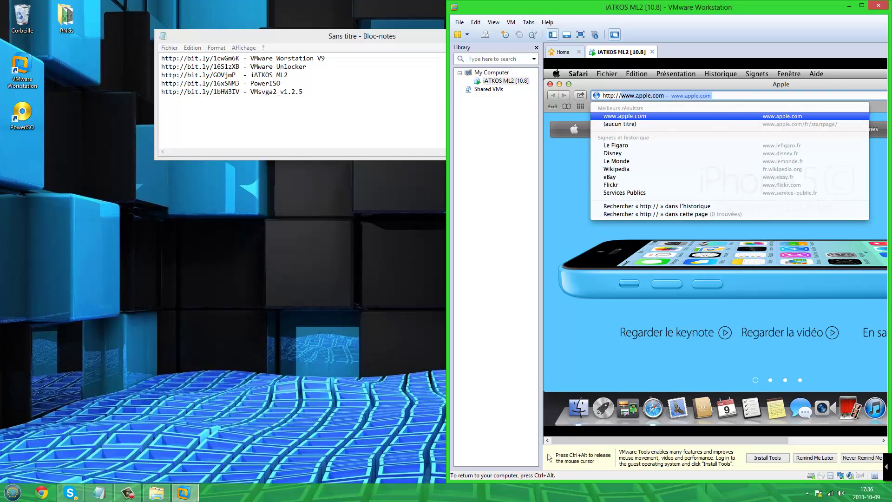
{"action": "type", "text": "bit.ly/1bH"}
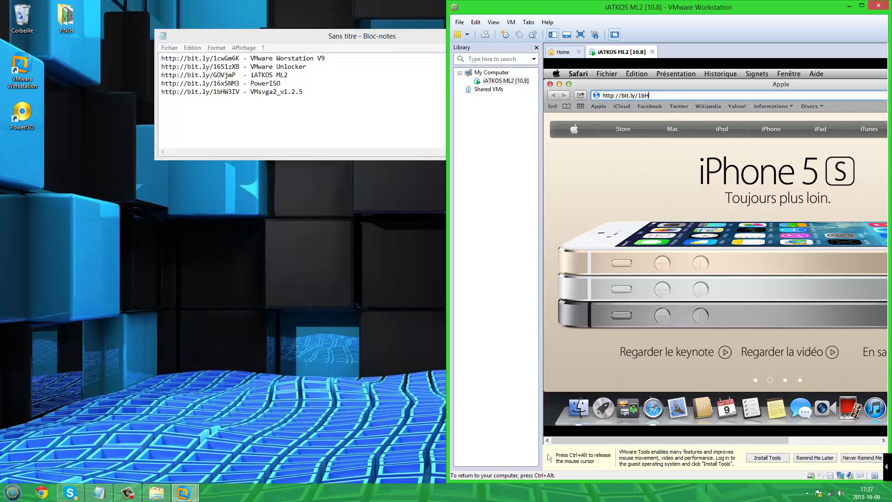
{"action": "type", "text": "3I"}
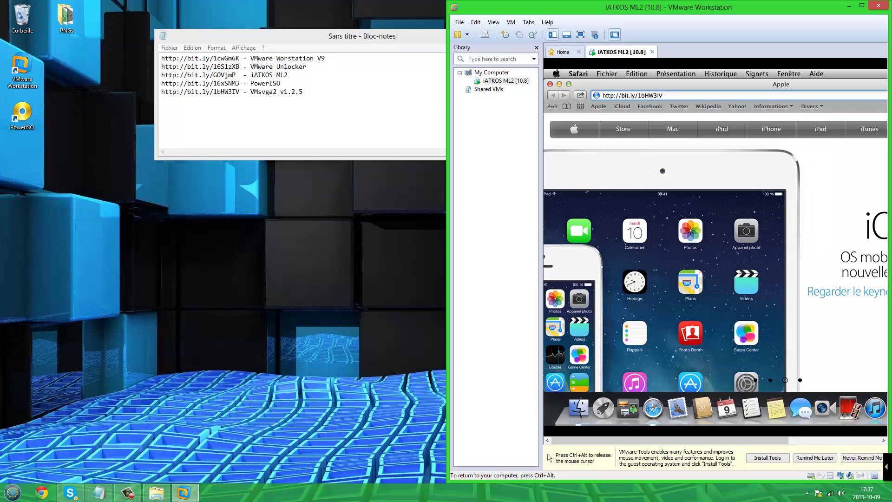
{"action": "type", "text": "V"}
{"action": "key", "text": "Return"}
Maximize the VMware Workstation window and direct input back to the virtual machine
{"action": "key", "text": "ctrl+alt"}
{"action": "left_click", "coordinate": [862, 6]}
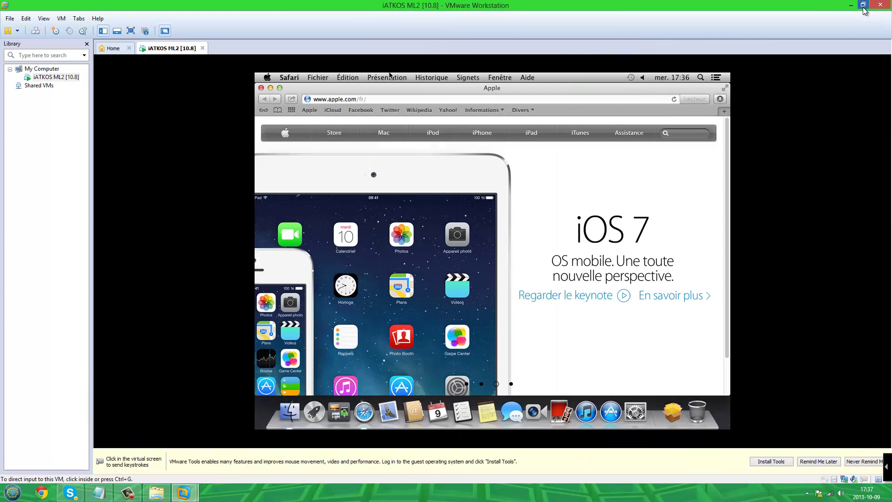
{"action": "left_click", "coordinate": [761, 392]}
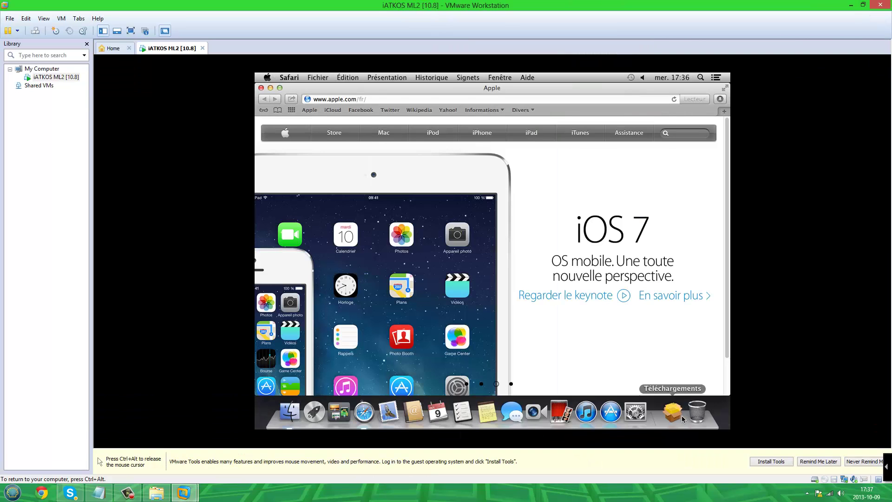
Close the Safari window and move VMsvga2_v1.2.5_OS_10.6-10.8.pkg from the downloads stack to the Mac desktop
{"action": "left_click", "coordinate": [673, 414]}
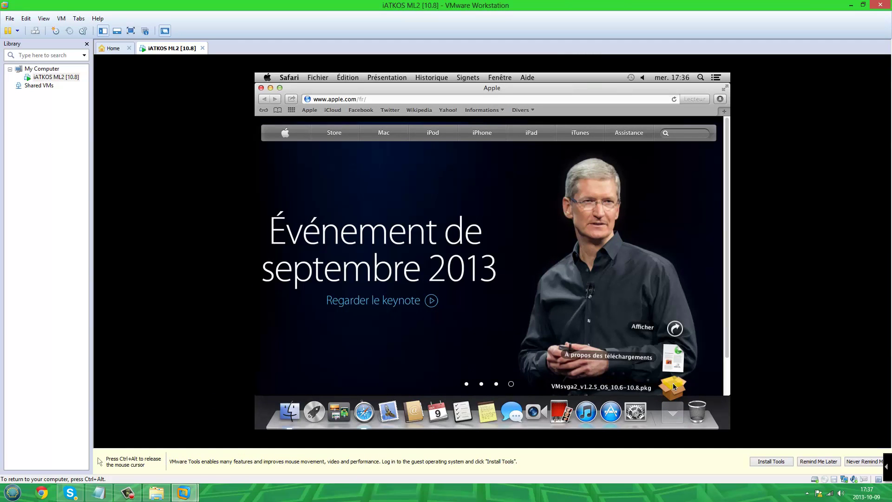
{"action": "left_click", "coordinate": [265, 95]}
{"action": "key", "text": "ctrl+alt"}
{"action": "left_click", "coordinate": [261, 87]}
{"action": "left_click", "coordinate": [261, 87]}
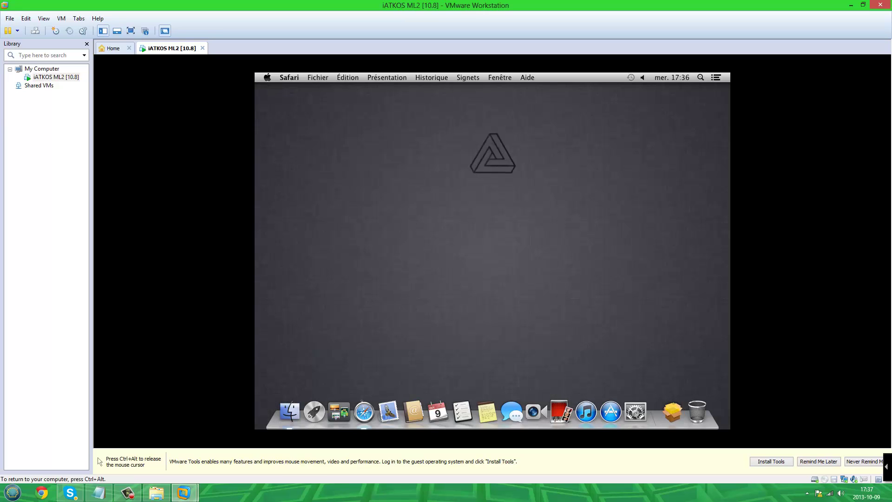
{"action": "left_click", "coordinate": [667, 412]}
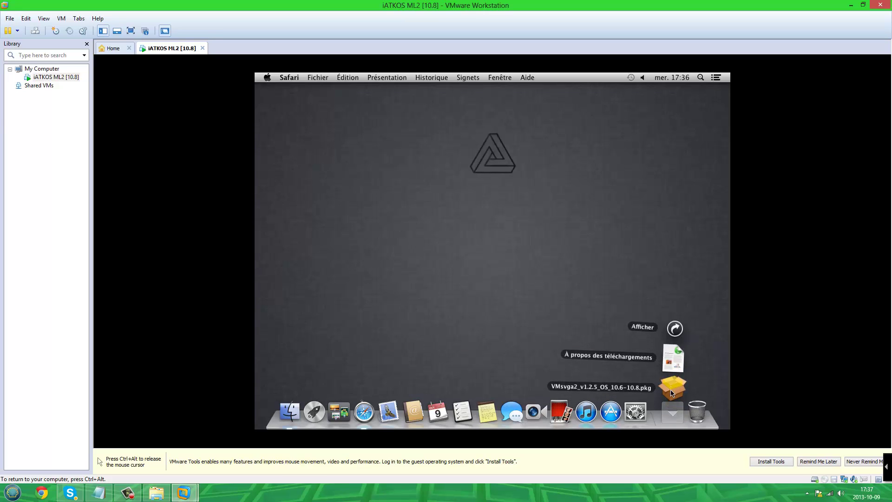
{"action": "left_click_drag", "start_coordinate": [672, 388], "coordinate": [285, 108]}
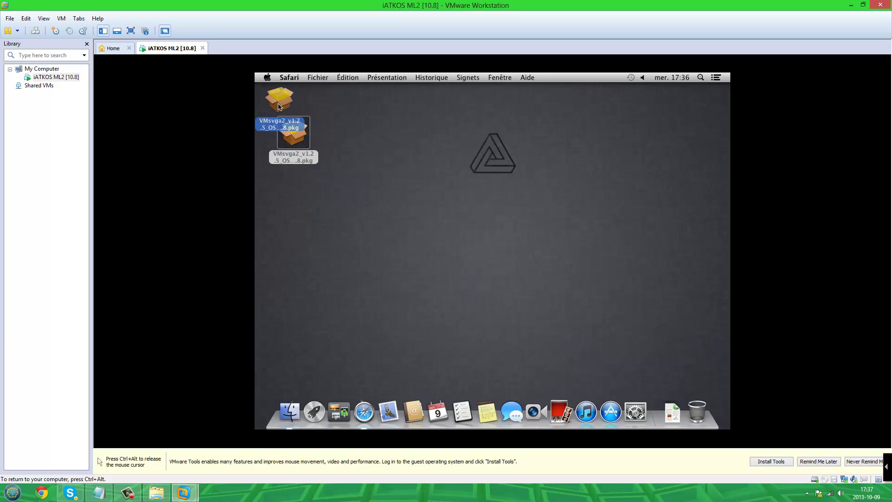
Try to open the VMsvga2 package from the desktop and dismiss the security alert
{"action": "double_click", "coordinate": [284, 108]}
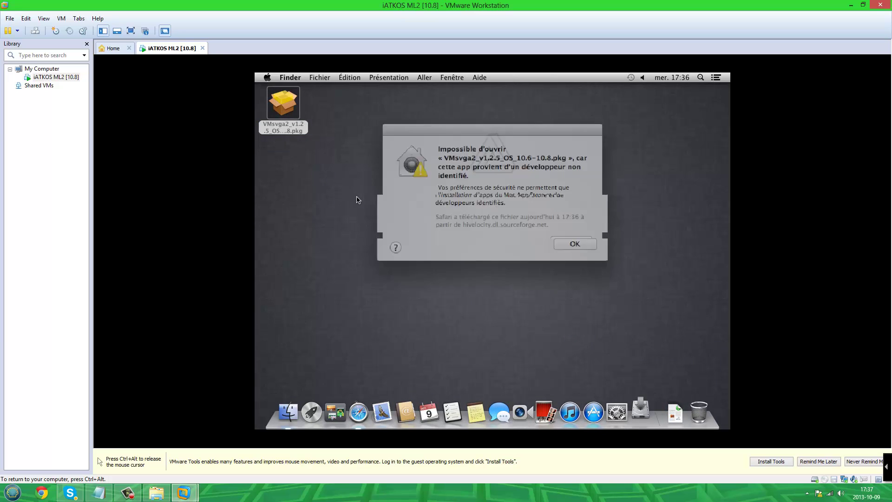
{"action": "left_click", "coordinate": [561, 235]}
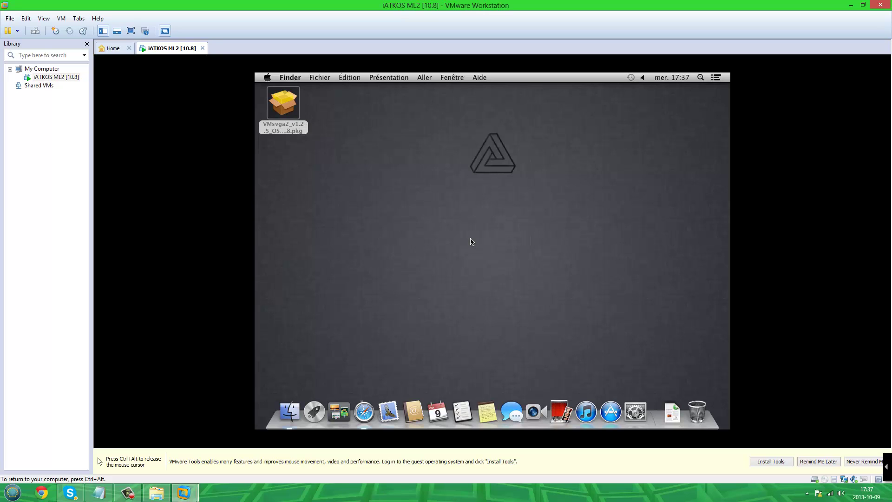
{"action": "double_click", "coordinate": [274, 107]}
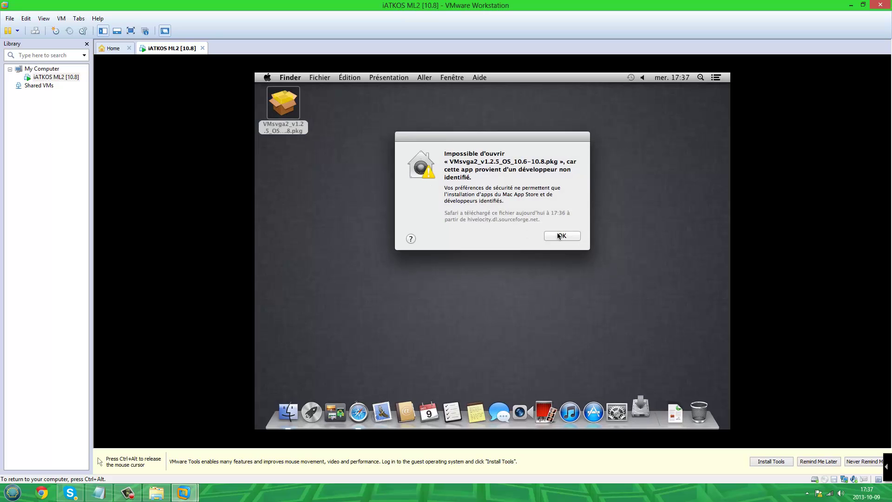
{"action": "left_click", "coordinate": [561, 236]}
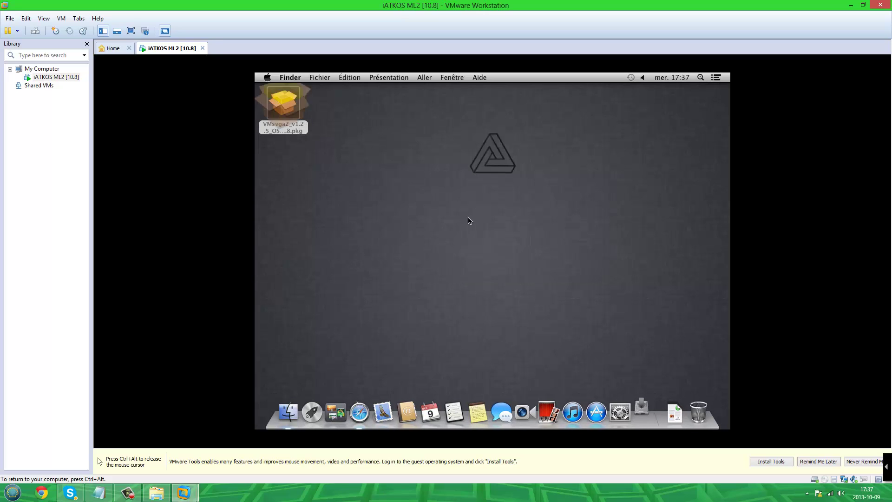
Open the VMsvga2 package through its context commands and allow it despite the unidentified developer
{"action": "right_click", "coordinate": [279, 112]}
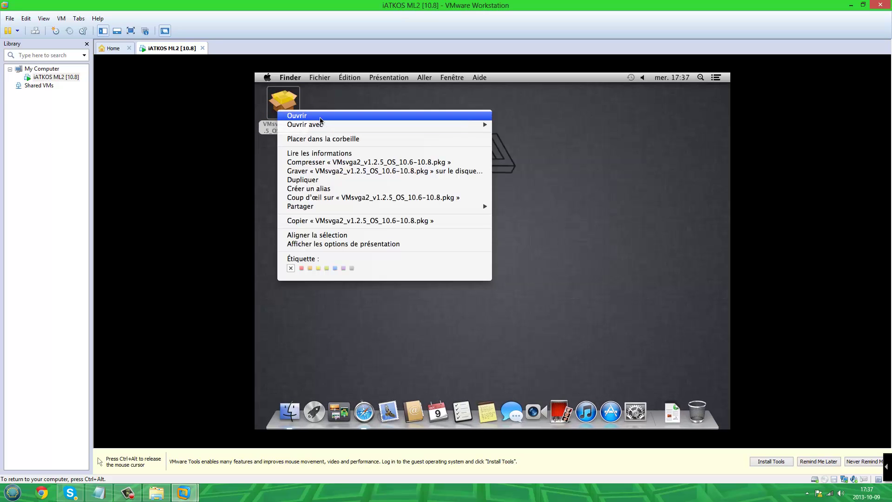
{"action": "left_click", "coordinate": [315, 116]}
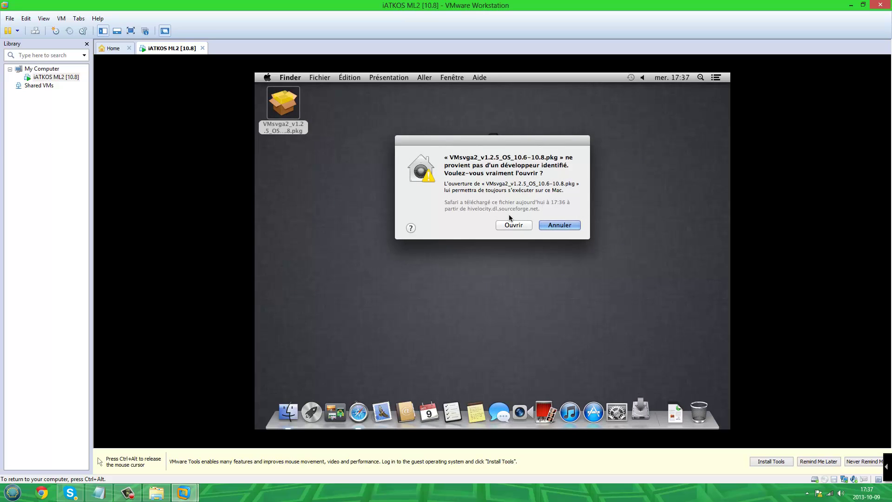
{"action": "left_click", "coordinate": [513, 225]}
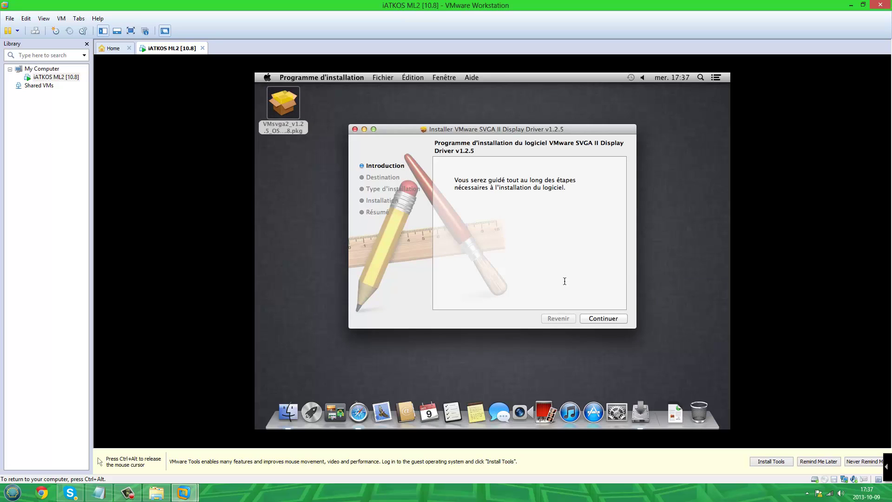
Install VMware SVGA II Display Driver v1.2.5 on the iATKOS ML2 disk, entering the account password and accepting the required restart
{"action": "left_click", "coordinate": [592, 318]}
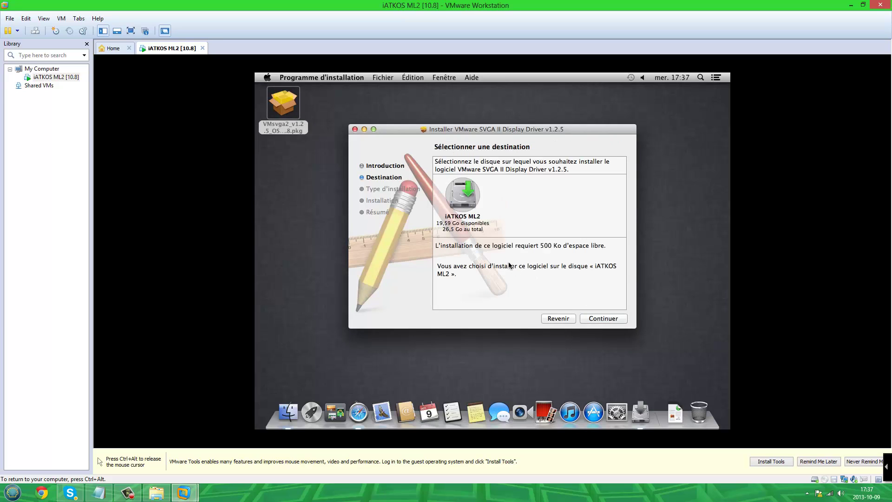
{"action": "left_click", "coordinate": [596, 319]}
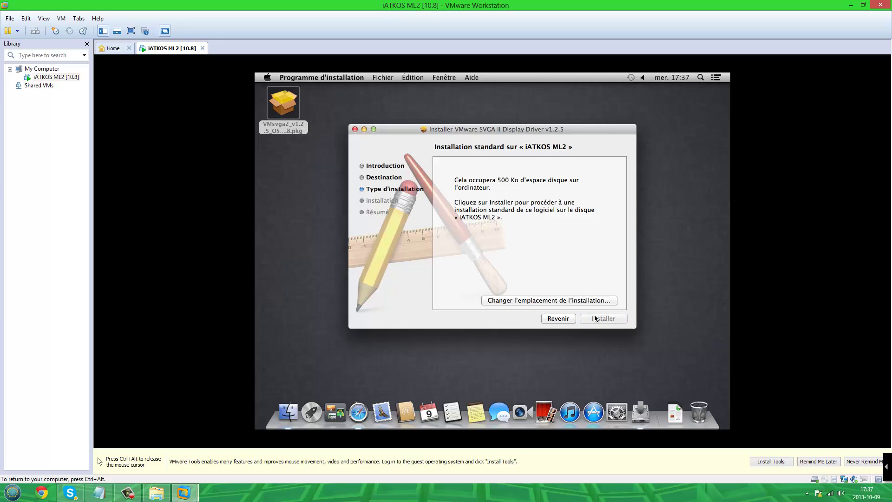
{"action": "type", "text": "••"}
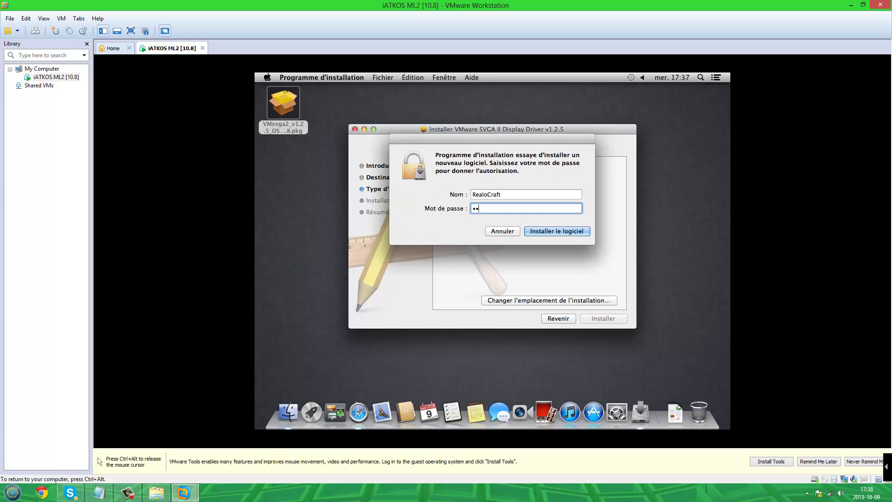
{"action": "key", "text": "BackSpace"}
{"action": "key", "text": "BackSpace"}
{"action": "type", "text": "••••••"}
{"action": "key", "text": "Return"}
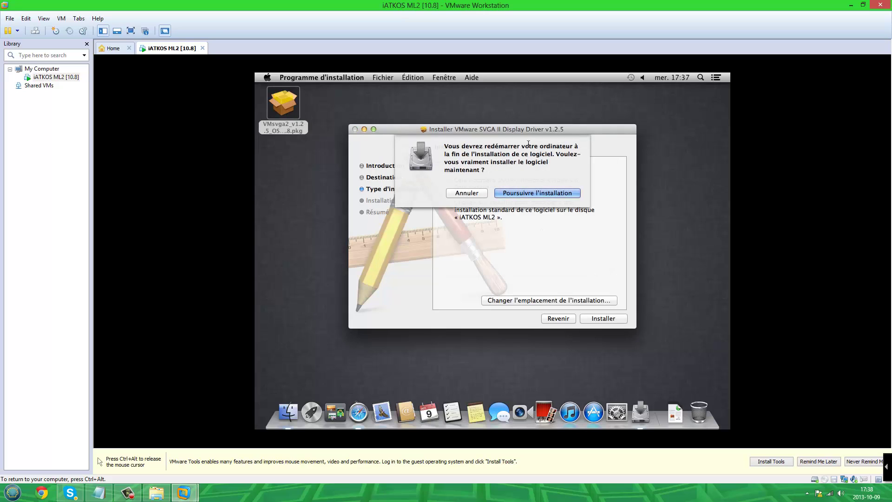
{"action": "left_click", "coordinate": [528, 193]}
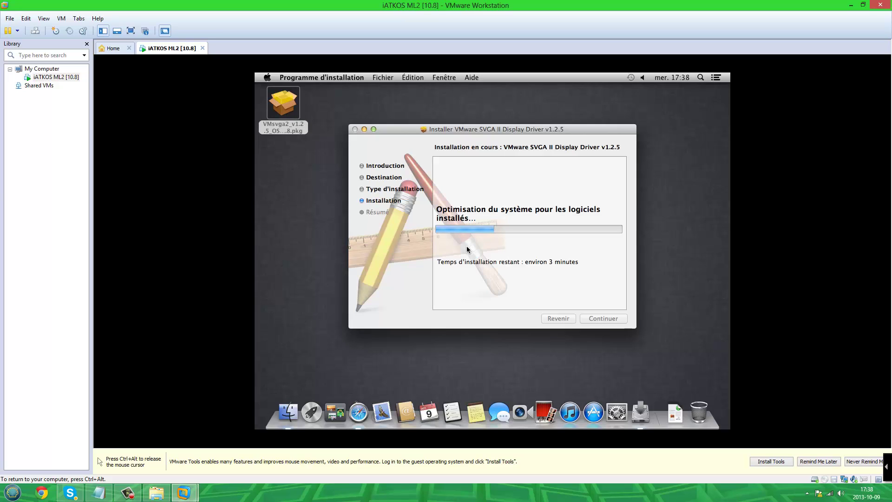
{"action": "key", "text": "ctrl+alt"}
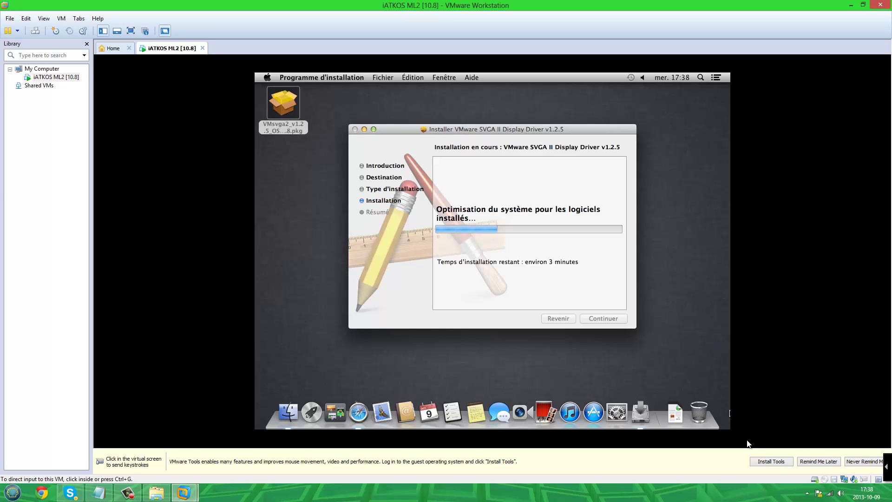
{"action": "left_click", "coordinate": [546, 418]}
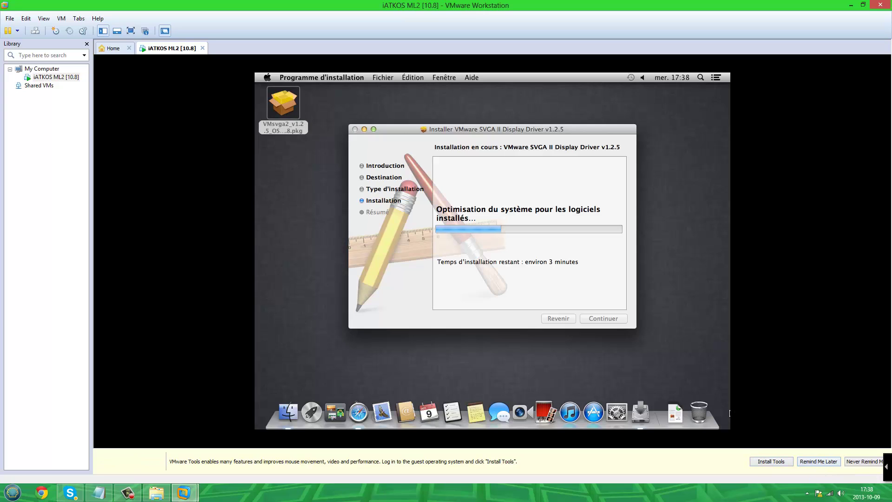
{"action": "left_click_drag", "start_coordinate": [267, 325], "coordinate": [711, 363]}
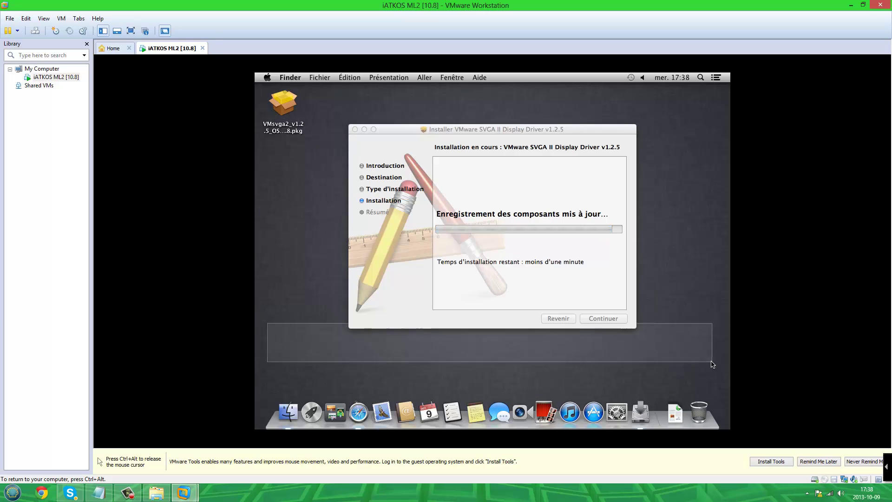
Restart the Mac from the installer to complete the display driver installation
{"action": "left_click", "coordinate": [531, 126]}
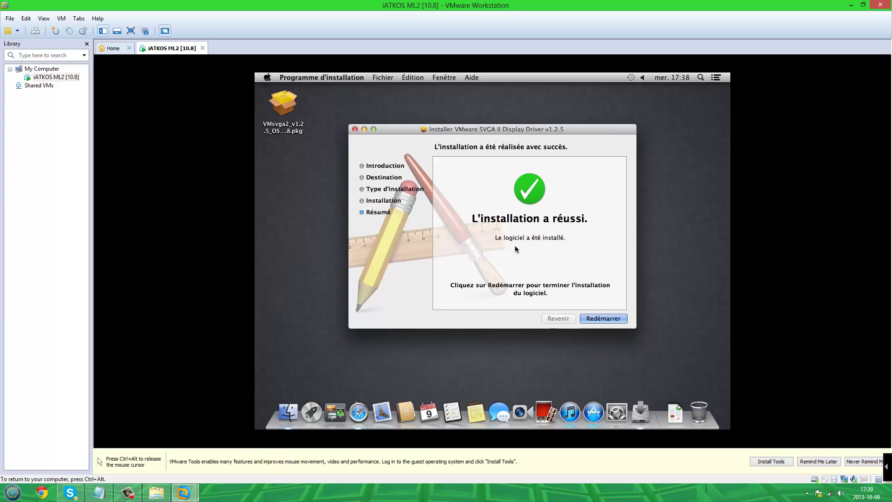
{"action": "left_click", "coordinate": [602, 318]}
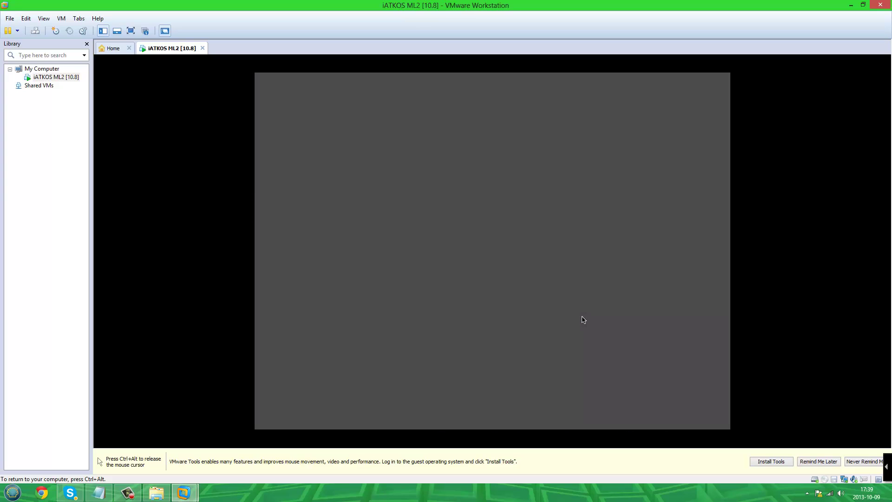
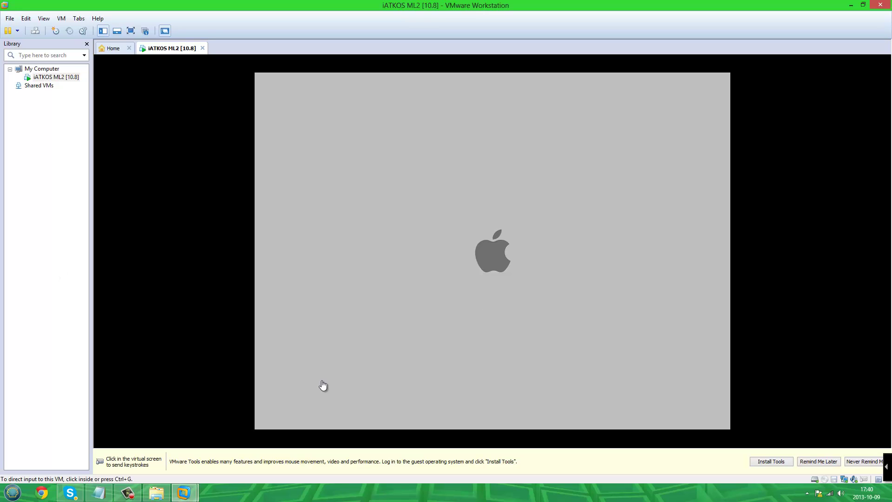
Power off the iATKOS ML2 [10.8] virtual machine, power it on again and dismiss the removable devices hint
{"action": "key", "text": "ctrl+alt"}
{"action": "left_click", "coordinate": [202, 48]}
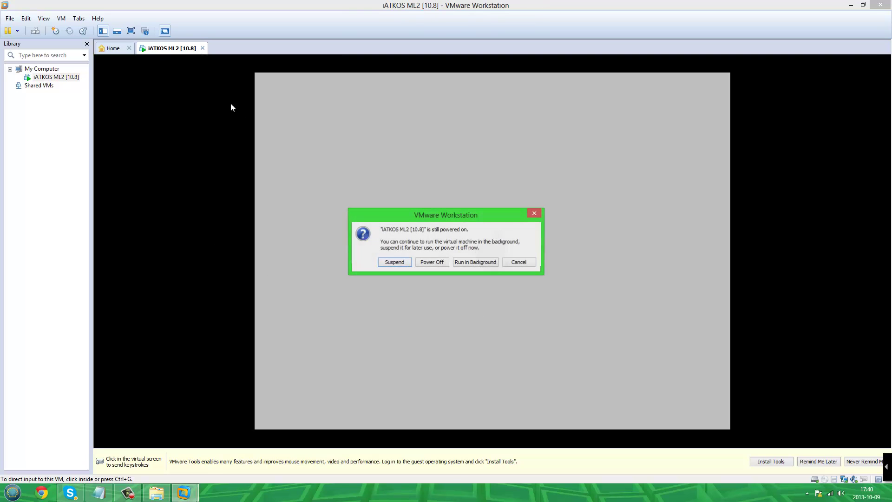
{"action": "left_click", "coordinate": [433, 262]}
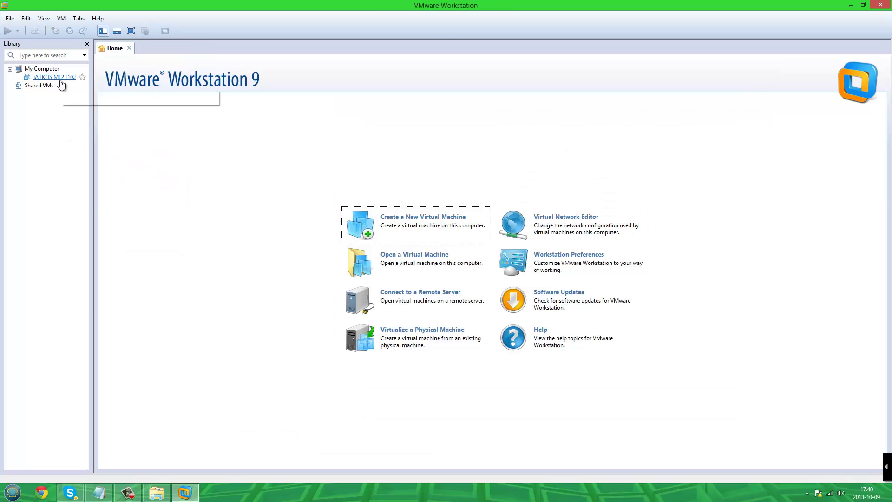
{"action": "left_click", "coordinate": [63, 78]}
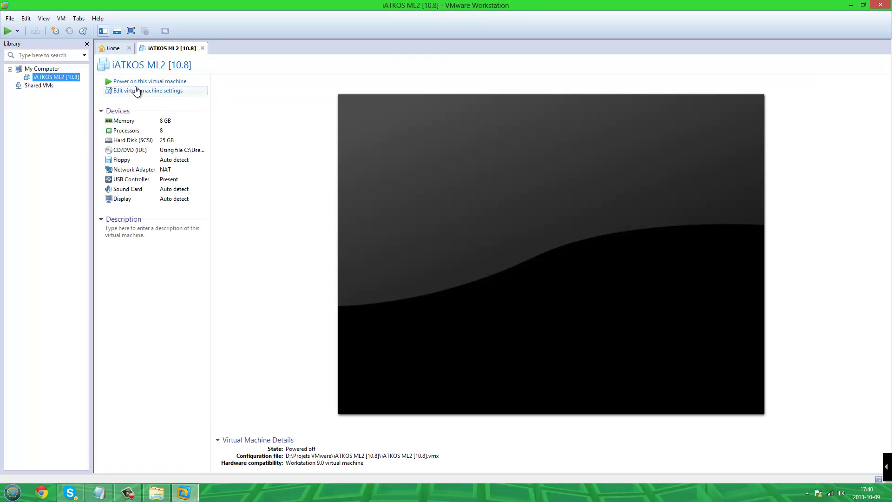
{"action": "left_click", "coordinate": [142, 82]}
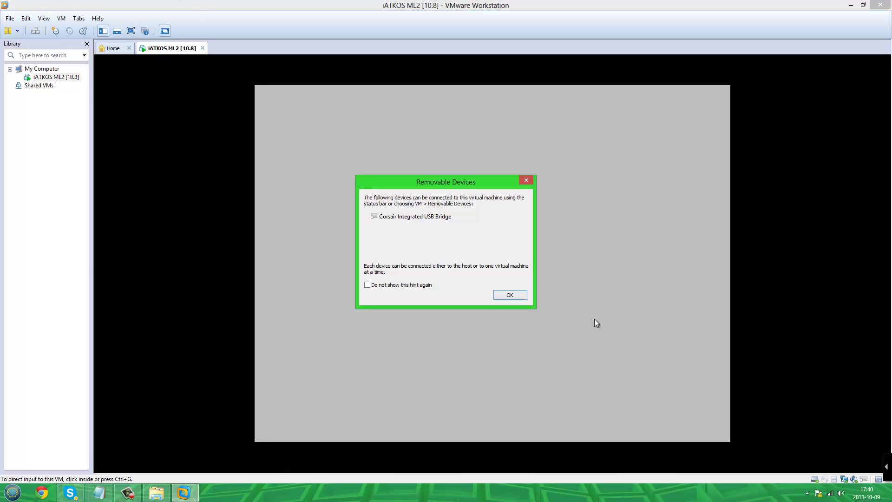
{"action": "left_click", "coordinate": [510, 296]}
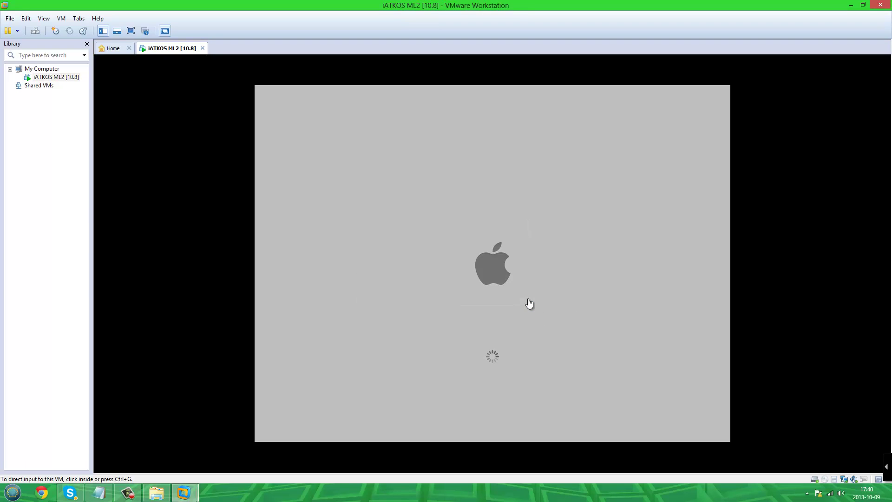
{"action": "left_click", "coordinate": [459, 400]}
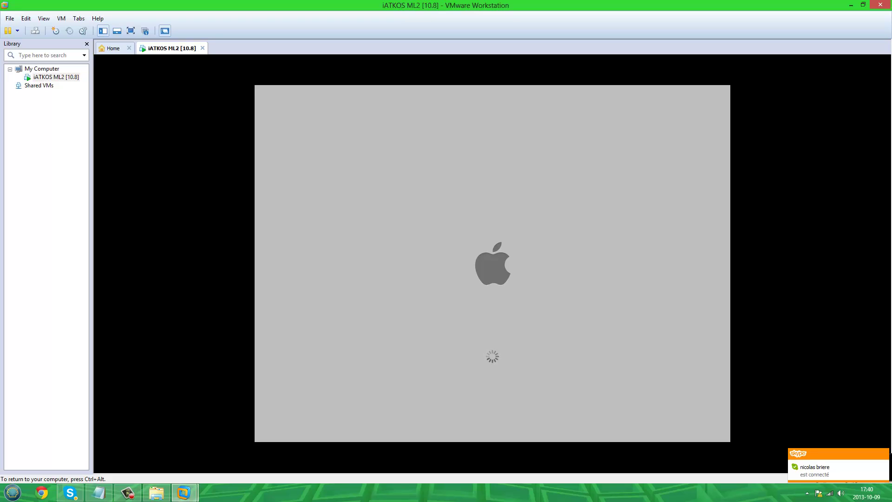
{"action": "key", "text": "ctrl+alt"}
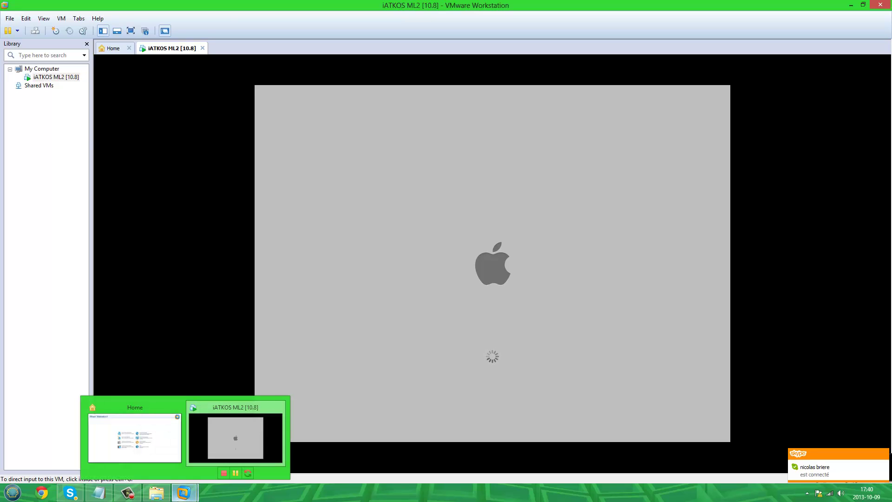
{"action": "mouse_move", "coordinate": [156, 492]}
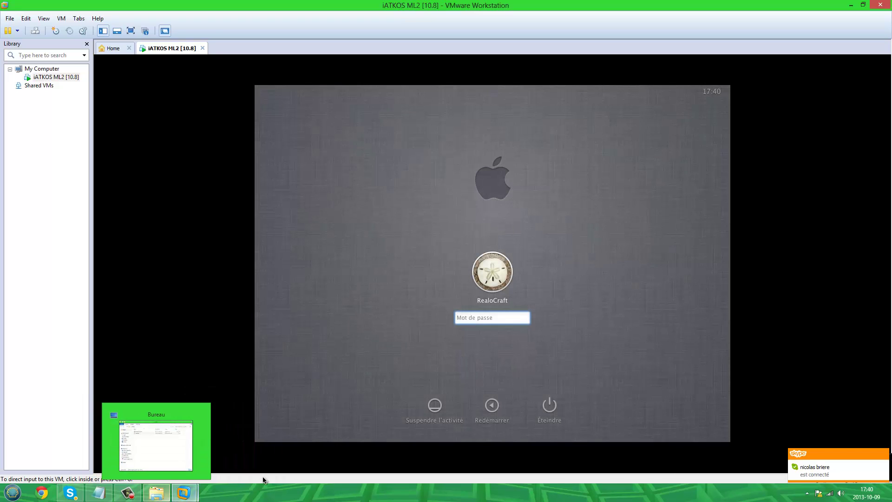
Direct input to the virtual machine and log in to the Mac account with its password
{"action": "left_click", "coordinate": [412, 368]}
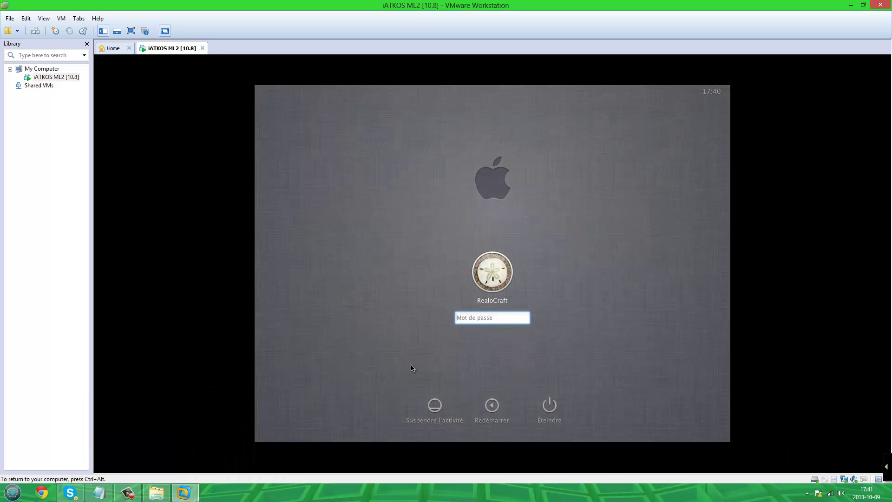
{"action": "type", "text": "•••••••"}
{"action": "key", "text": "Return"}
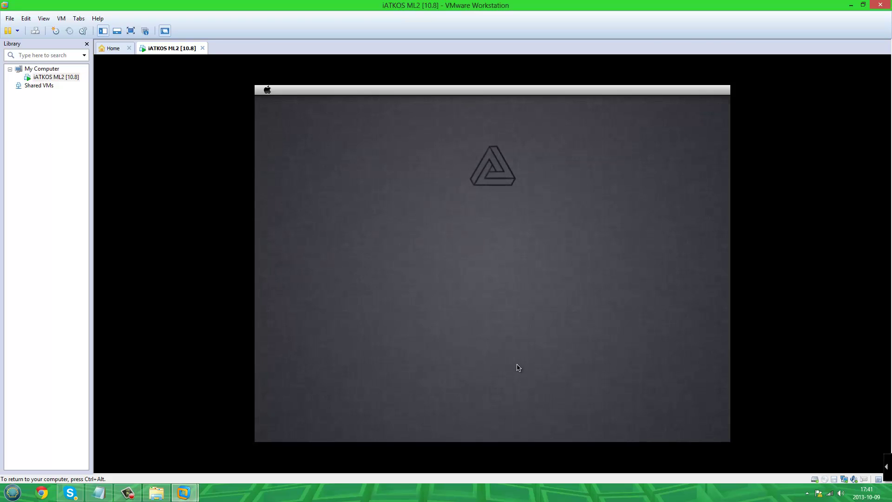
Turn on magnification for the Dock
{"action": "left_click", "coordinate": [268, 90]}
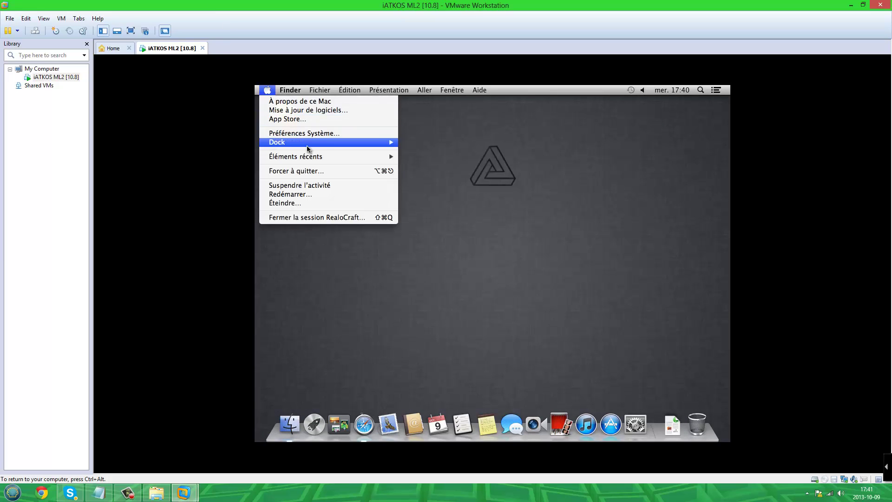
{"action": "mouse_move", "coordinate": [388, 144]}
{"action": "left_click", "coordinate": [437, 151]}
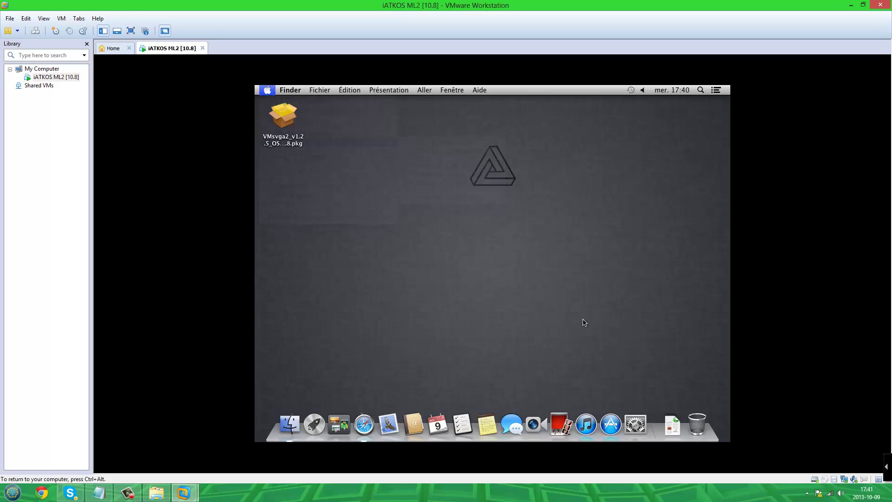
{"action": "left_click", "coordinate": [268, 90]}
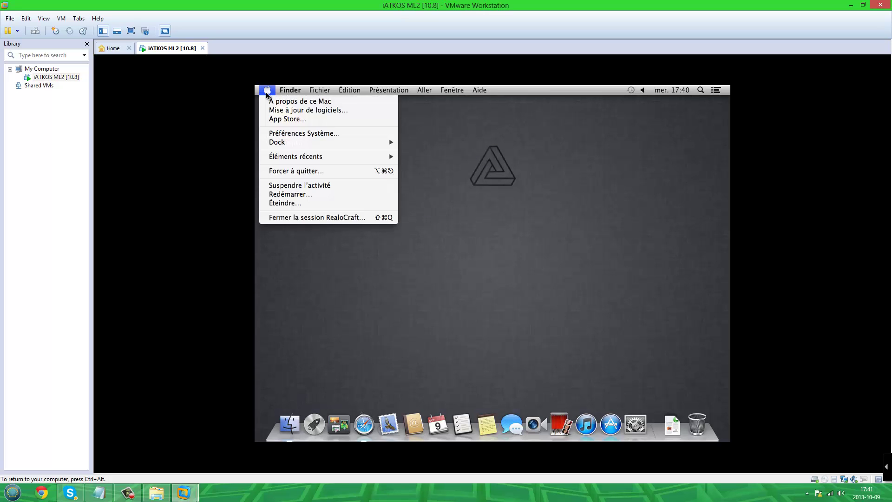
{"action": "mouse_move", "coordinate": [385, 142]}
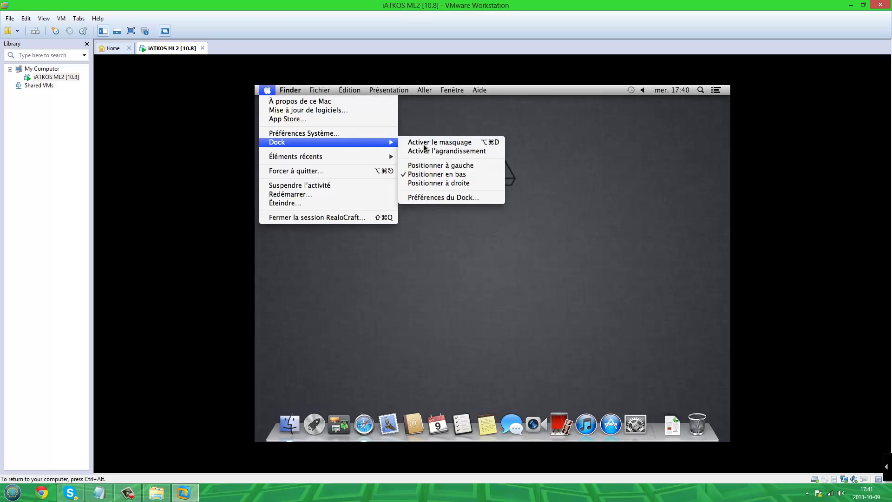
{"action": "left_click", "coordinate": [427, 152]}
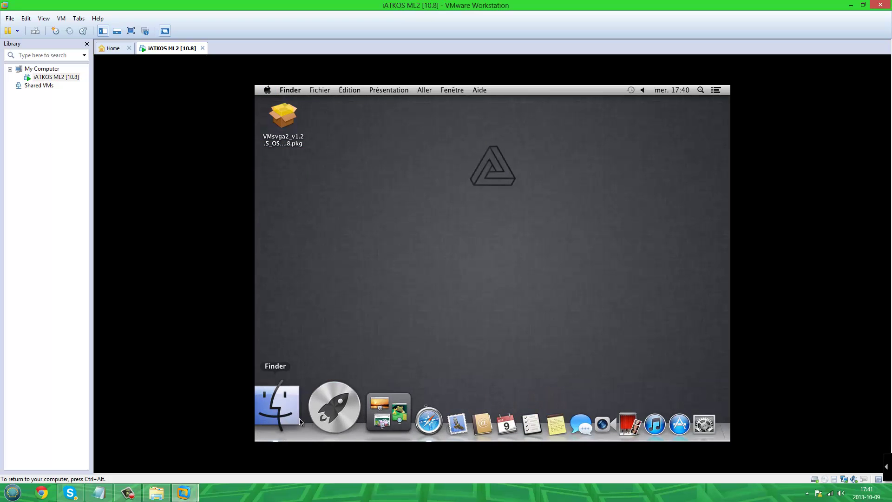
Check the notifications and the alerts and banners setting in Notification Center, and close it again
{"action": "left_click", "coordinate": [715, 90]}
{"action": "scroll", "coordinate": [731, 171], "scroll_direction": "up", "scroll_amount": 3}
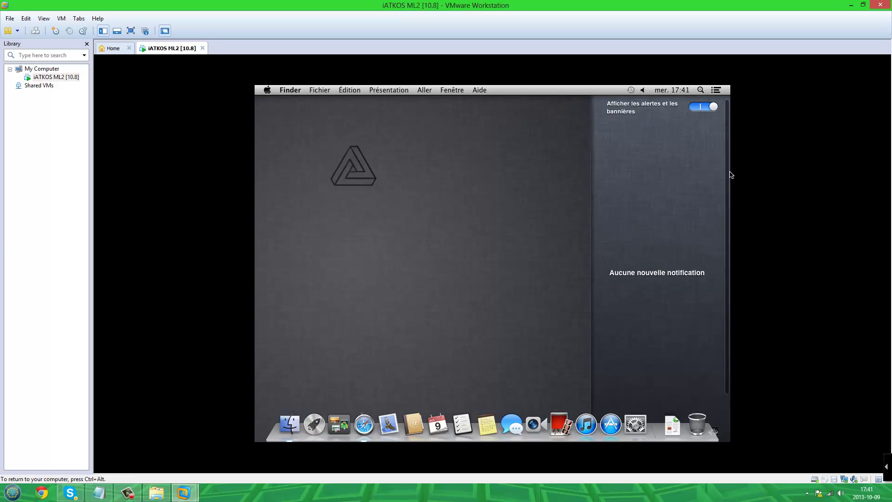
{"action": "scroll", "coordinate": [712, 218], "scroll_direction": "up", "scroll_amount": 3}
{"action": "left_click", "coordinate": [516, 202]}
Move the VMsvga2_v1.2.5_OS_10.6-10.8.pkg installer from the desktop to the Trash and empty the Trash
{"action": "right_click", "coordinate": [292, 123]}
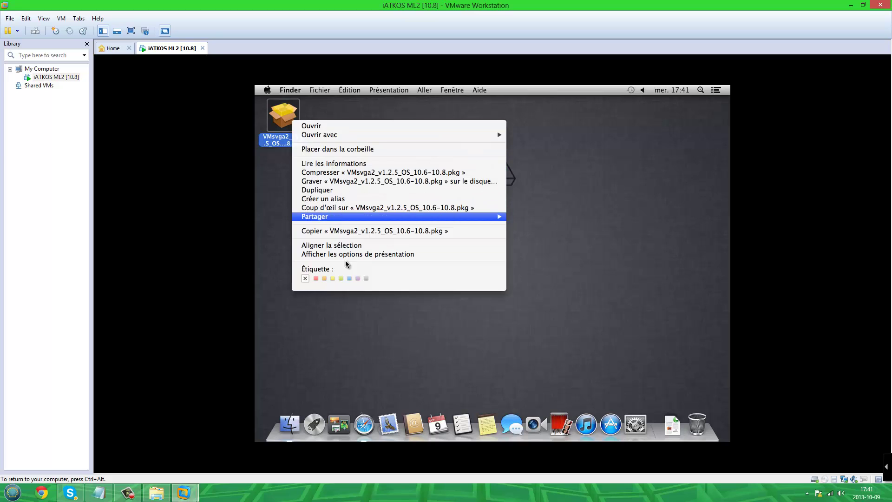
{"action": "left_click", "coordinate": [354, 149]}
{"action": "right_click", "coordinate": [699, 406]}
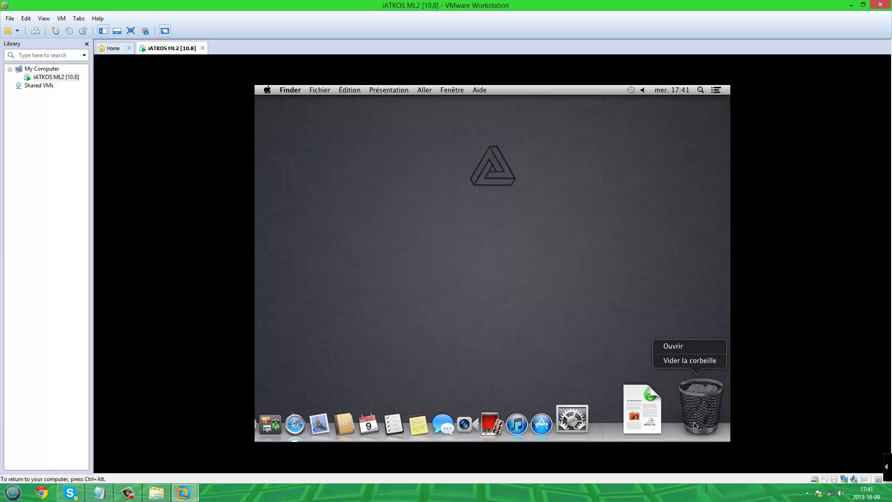
{"action": "left_click", "coordinate": [682, 361]}
{"action": "left_click", "coordinate": [562, 214]}
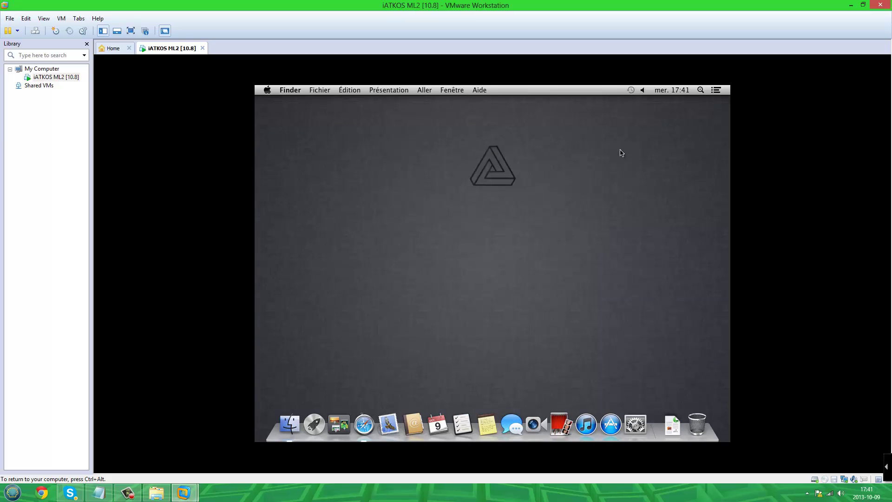
Unmute the Mac and raise its sound volume
{"action": "left_click", "coordinate": [643, 90]}
{"action": "left_click_drag", "start_coordinate": [647, 145], "coordinate": [647, 126]}
{"action": "left_click", "coordinate": [643, 90]}
{"action": "left_click_drag", "start_coordinate": [647, 124], "coordinate": [646, 116]}
{"action": "left_click", "coordinate": [643, 91]}
{"action": "left_click", "coordinate": [645, 92]}
{"action": "left_click", "coordinate": [644, 114]}
{"action": "key", "text": "ctrl+alt"}
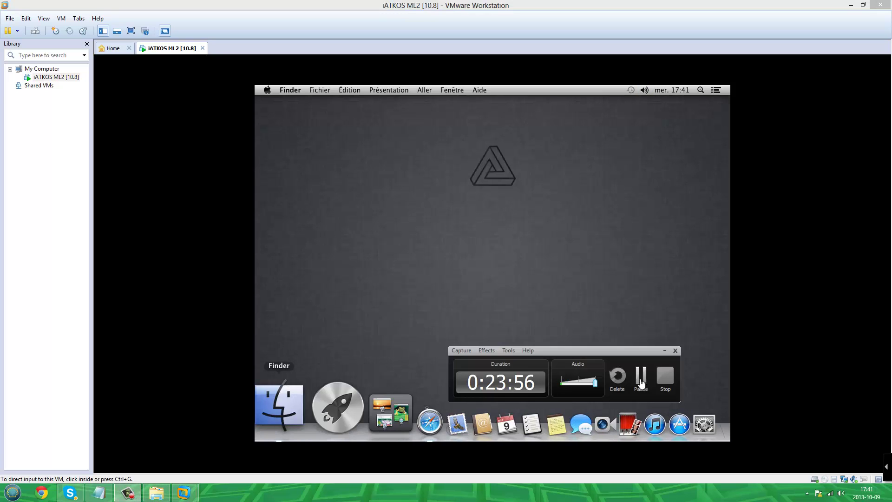
{"action": "left_click", "coordinate": [665, 350]}
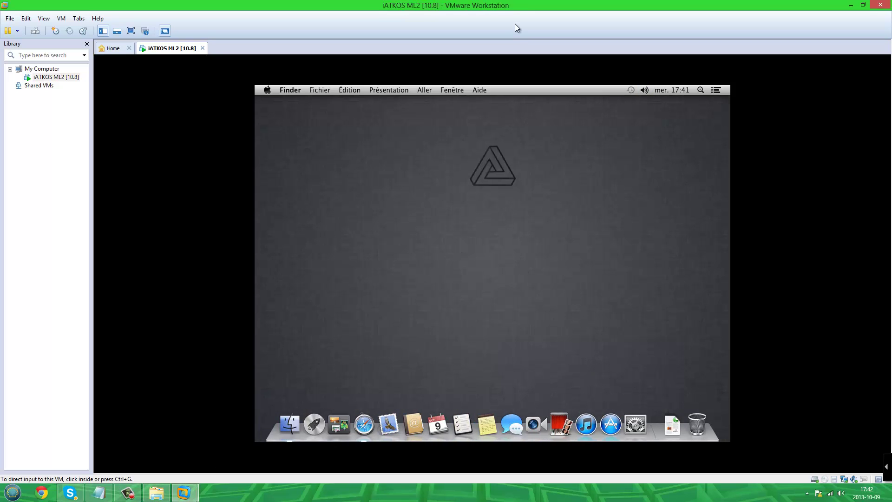
{"action": "left_click", "coordinate": [655, 128]}
{"action": "left_click_drag", "start_coordinate": [636, 177], "coordinate": [416, 274]}
Open Safari, look through the Apple home page to test the Internet connection, and close the browser window
{"action": "left_click", "coordinate": [364, 427]}
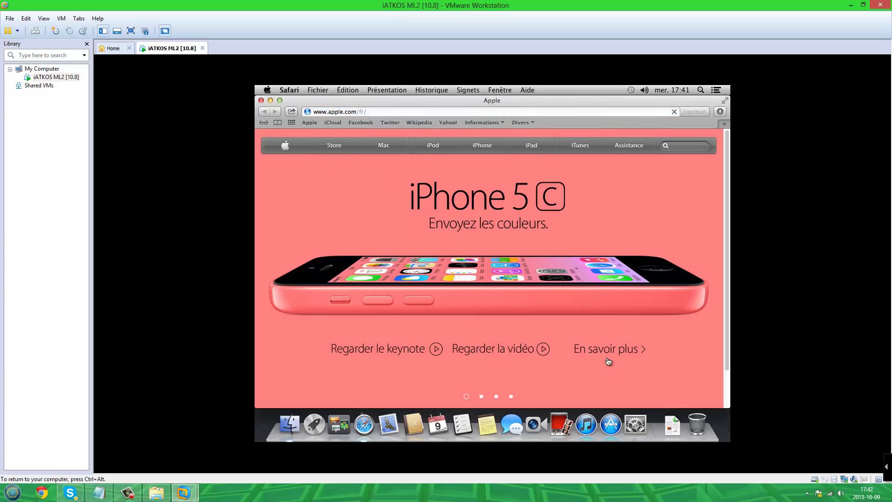
{"action": "scroll", "coordinate": [581, 316], "scroll_direction": "down", "scroll_amount": 2}
{"action": "scroll", "coordinate": [581, 316], "scroll_direction": "up", "scroll_amount": 2}
{"action": "scroll", "coordinate": [465, 232], "scroll_direction": "down", "scroll_amount": 2}
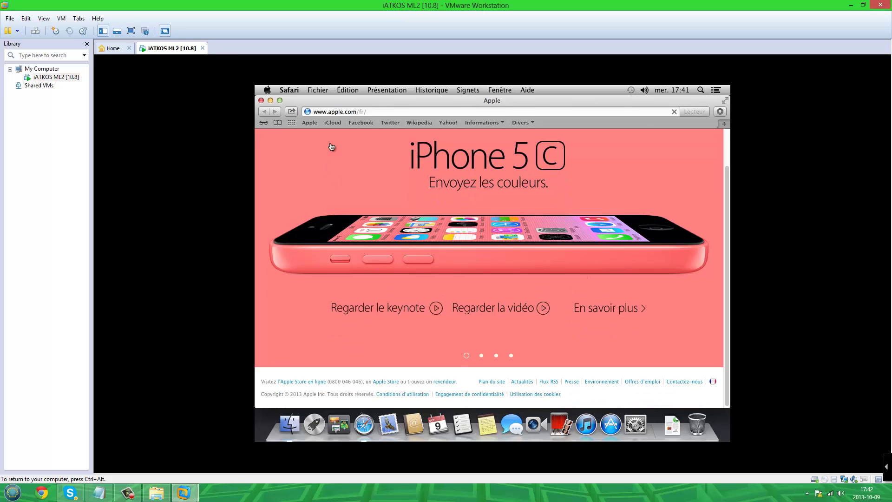
{"action": "left_click", "coordinate": [261, 100]}
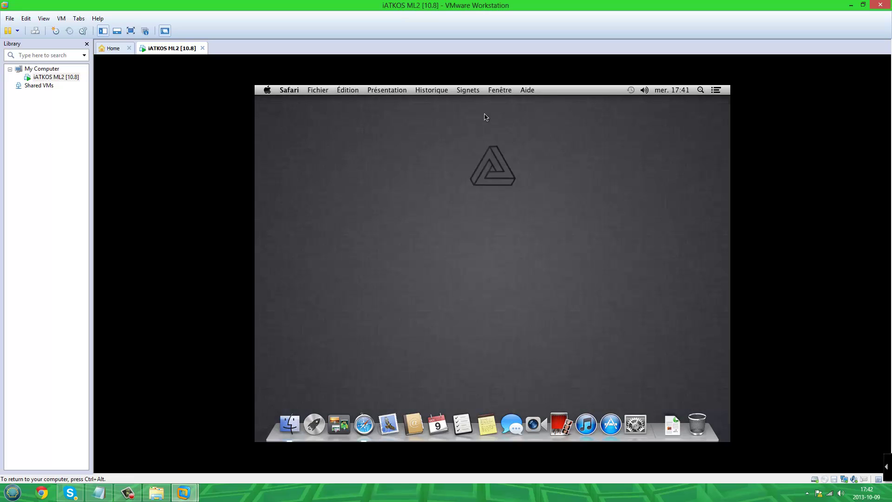
Switch the iATKOS ML2 [10.8] virtual machine to full screen
{"action": "left_click", "coordinate": [130, 30]}
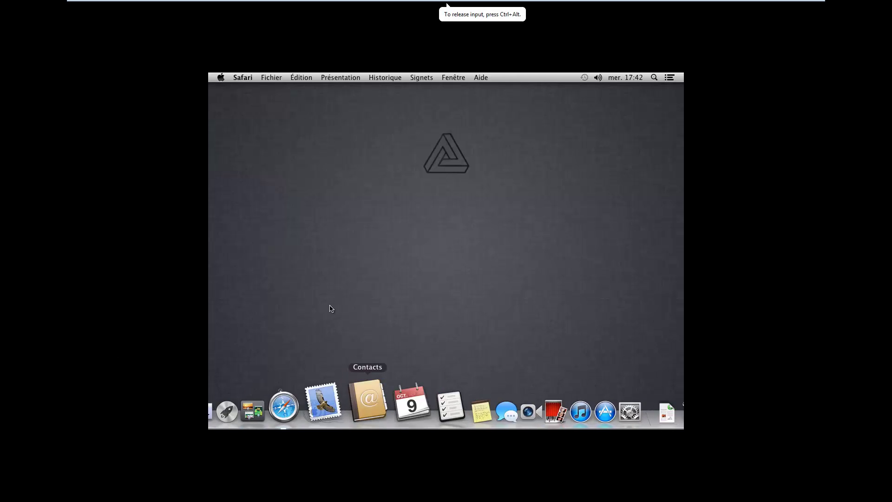
{"action": "right_click", "coordinate": [536, 240]}
{"action": "left_click", "coordinate": [485, 249]}
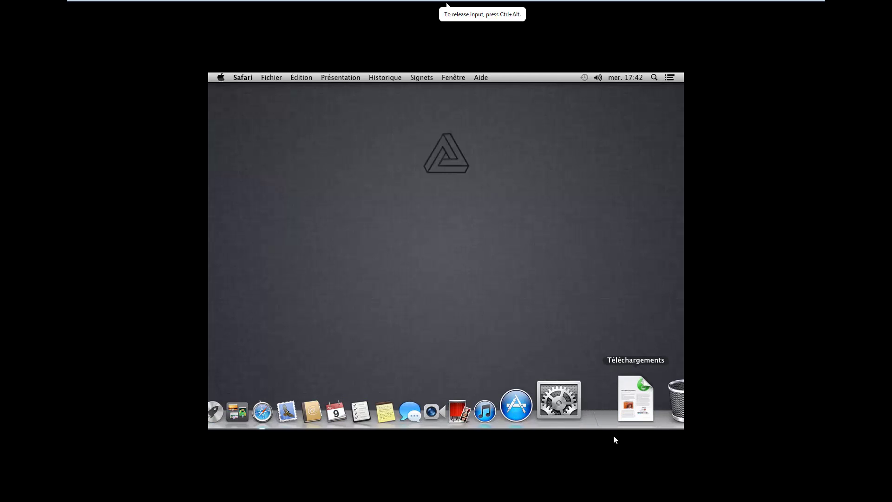
Set the Mac's display to the scaled resolution 1920 × 1080 in the monitor preferences
{"action": "left_click", "coordinate": [559, 400]}
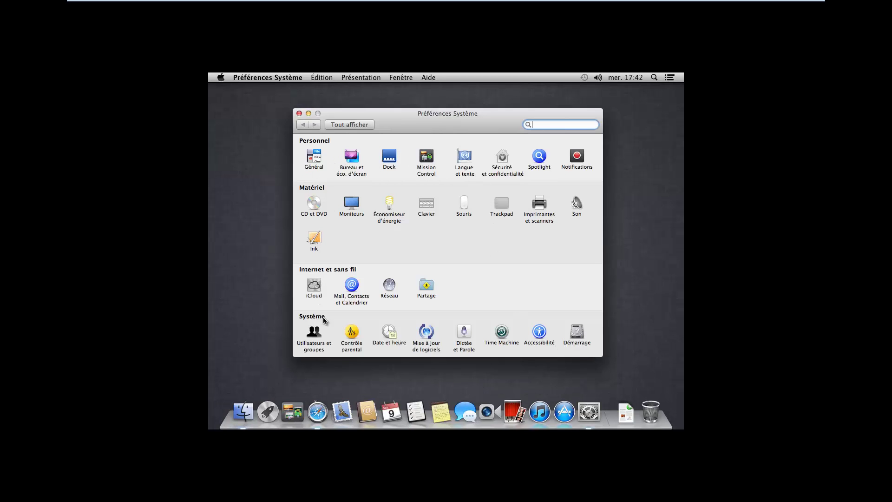
{"action": "left_click", "coordinate": [351, 205]}
{"action": "scroll", "coordinate": [534, 211], "scroll_direction": "down", "scroll_amount": 3}
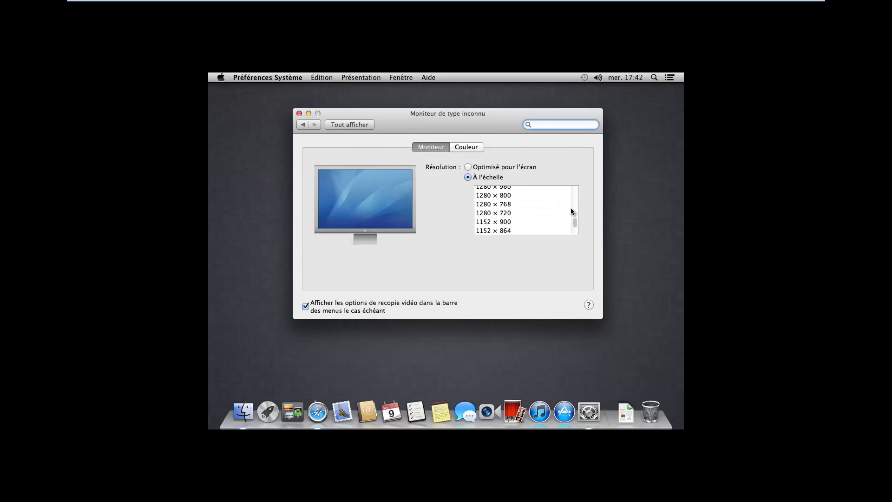
{"action": "scroll", "coordinate": [571, 209], "scroll_direction": "up", "scroll_amount": 8}
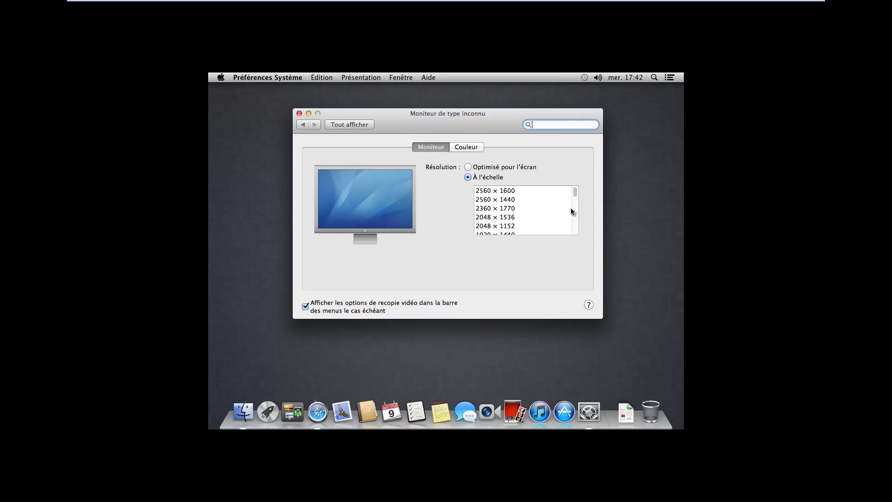
{"action": "scroll", "coordinate": [571, 212], "scroll_direction": "down", "scroll_amount": 5}
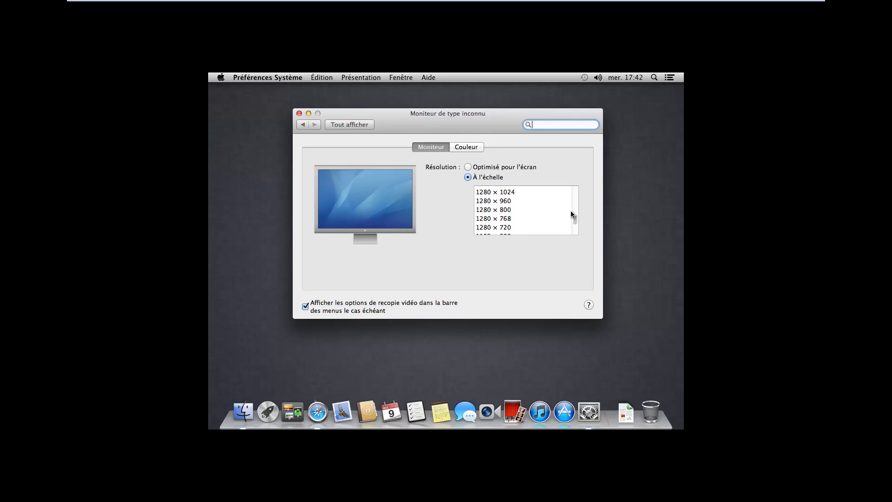
{"action": "scroll", "coordinate": [537, 213], "scroll_direction": "up", "scroll_amount": 5}
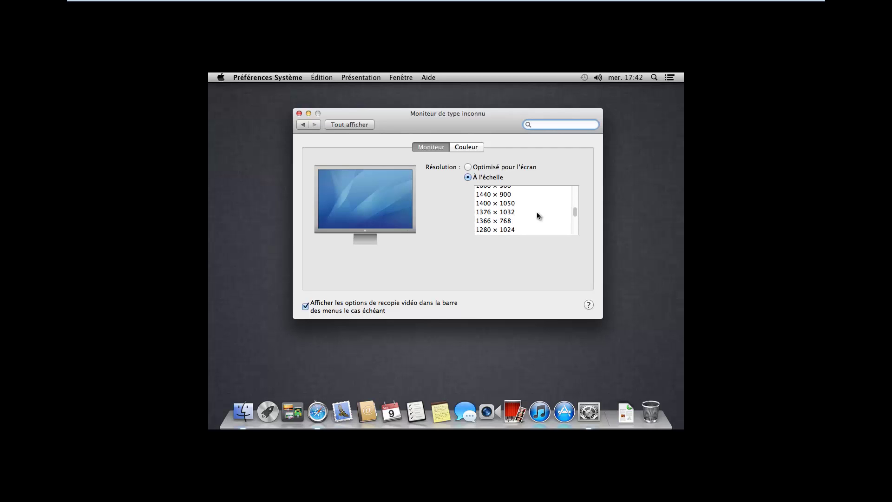
{"action": "scroll", "coordinate": [537, 212], "scroll_direction": "down", "scroll_amount": 5}
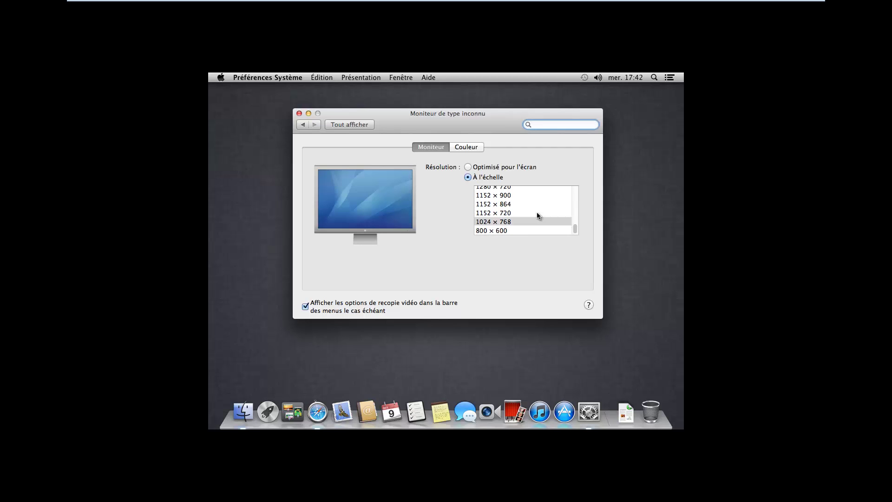
{"action": "scroll", "coordinate": [537, 212], "scroll_direction": "up", "scroll_amount": 4}
{"action": "left_click", "coordinate": [487, 217]}
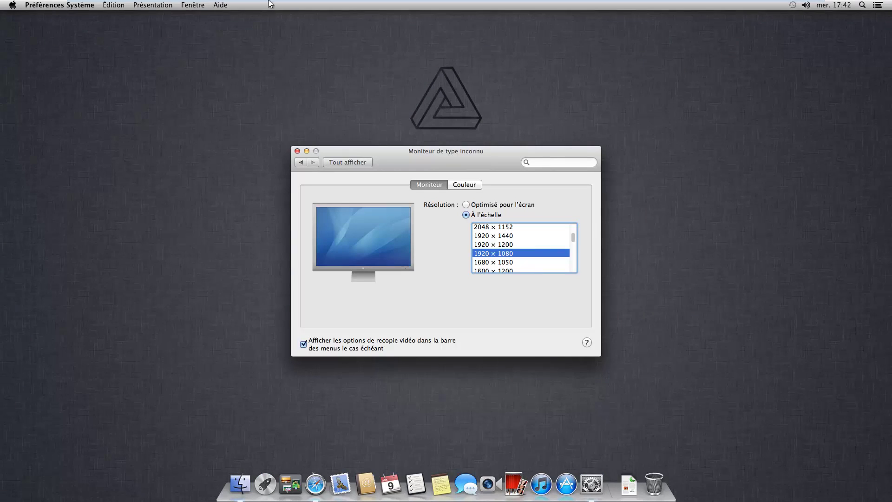
Take the virtual machine out of full screen and return it to full screen
{"action": "mouse_move", "coordinate": [305, 2]}
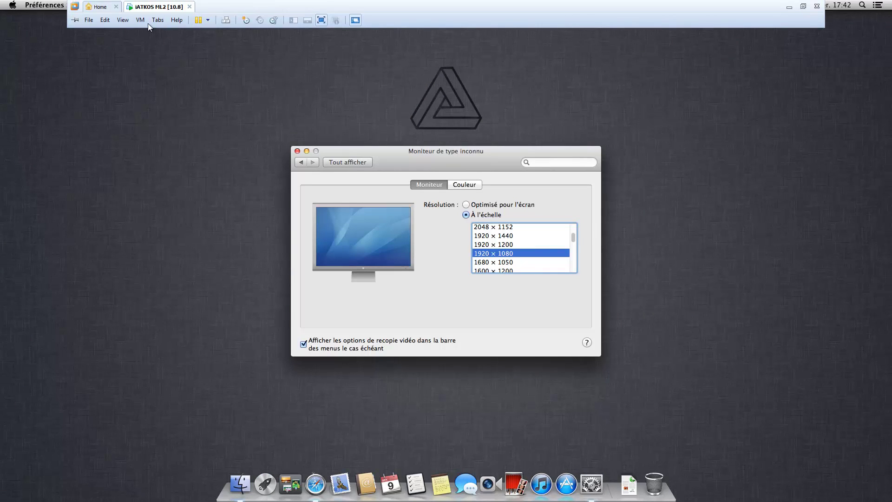
{"action": "left_click", "coordinate": [321, 20]}
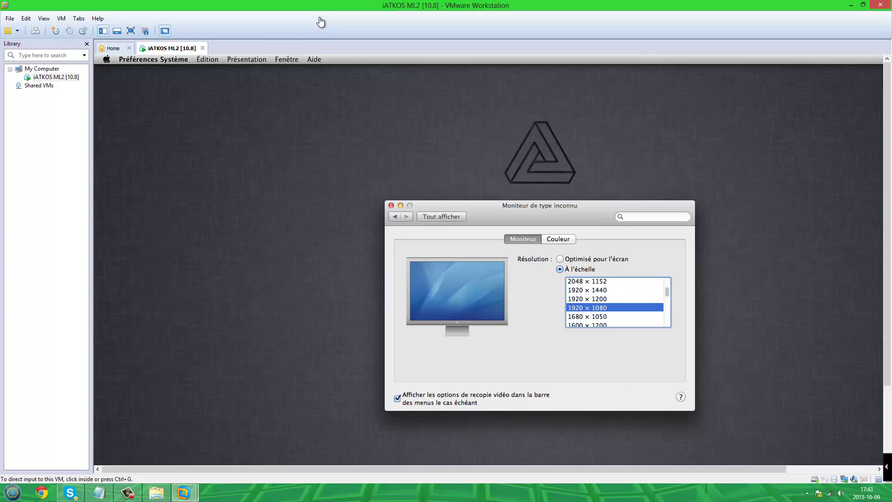
{"action": "left_click", "coordinate": [131, 32]}
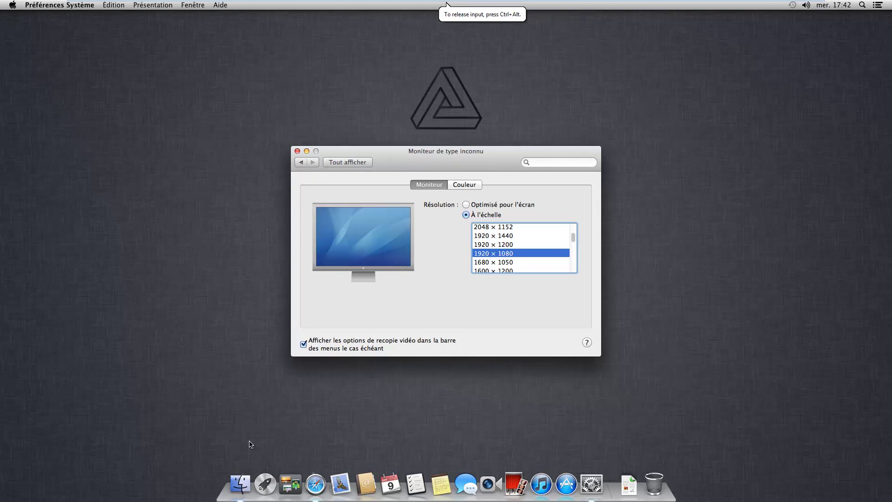
Close the monitor preferences window, and briefly view the desktop spaces in Mission Control
{"action": "left_click", "coordinate": [298, 151]}
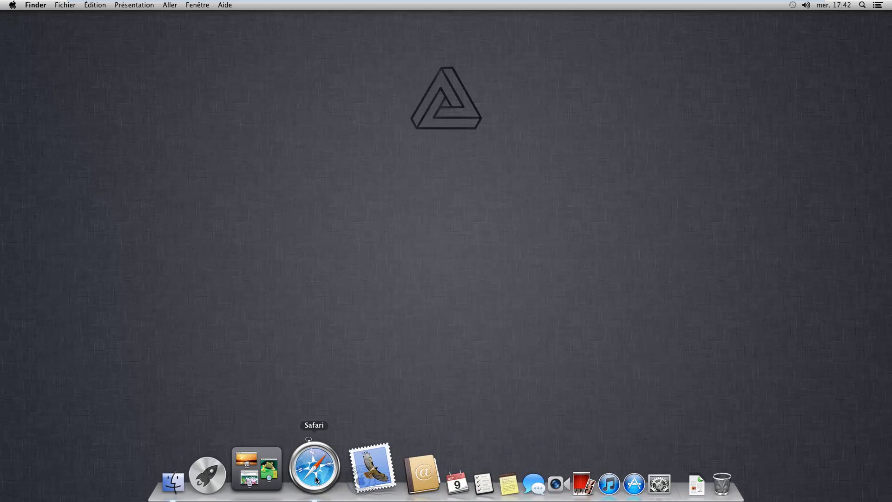
{"action": "left_click", "coordinate": [286, 481]}
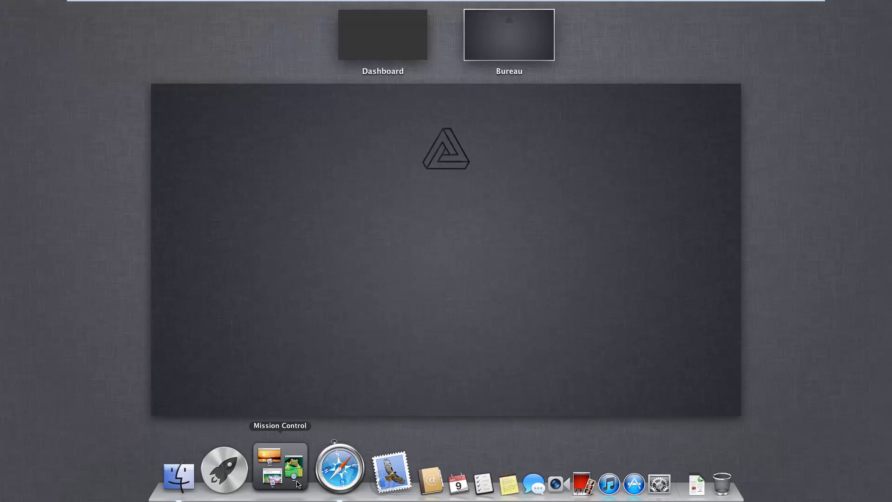
{"action": "left_click", "coordinate": [286, 478]}
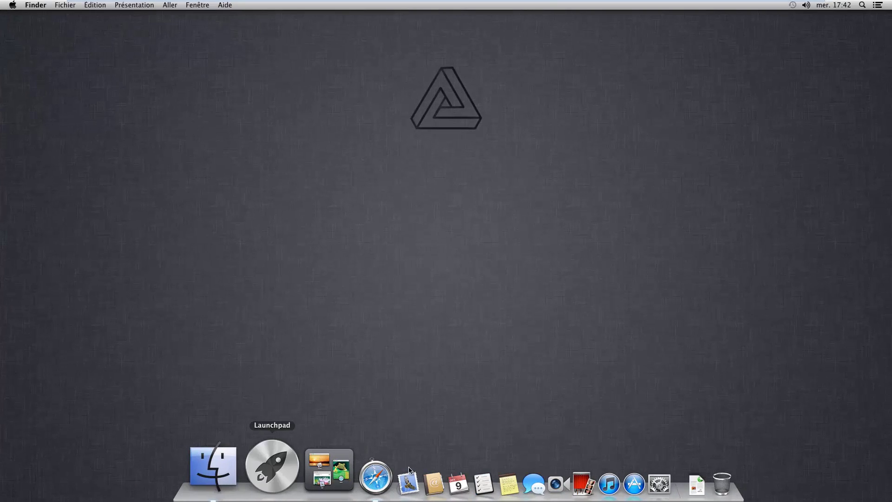
Open Launchpad and look through both pages of installed applications
{"action": "key", "text": "F4"}
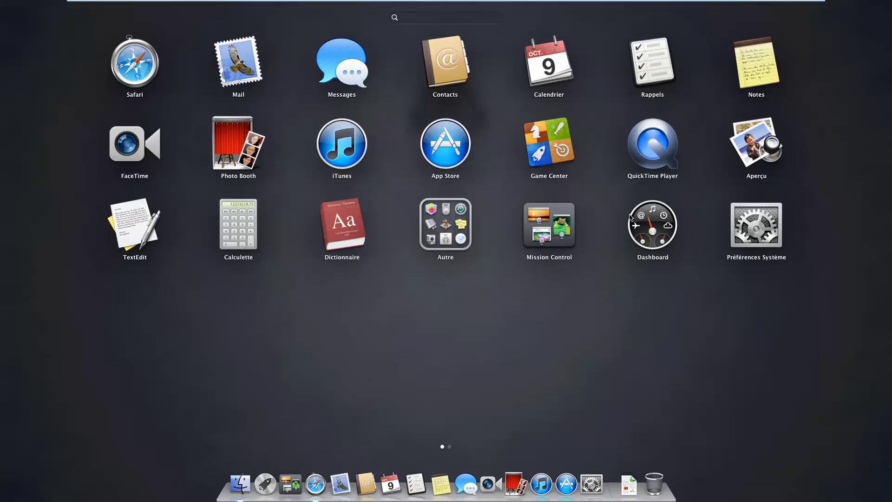
{"action": "scroll", "coordinate": [521, 295], "scroll_direction": "right", "scroll_amount": 5}
{"action": "scroll", "coordinate": [549, 299], "scroll_direction": "left", "scroll_amount": 5}
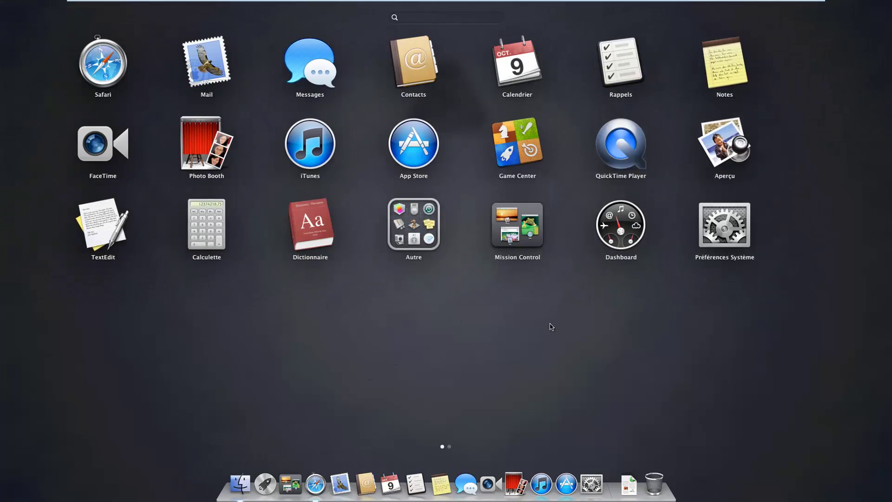
{"action": "scroll", "coordinate": [550, 325], "scroll_direction": "right", "scroll_amount": 5}
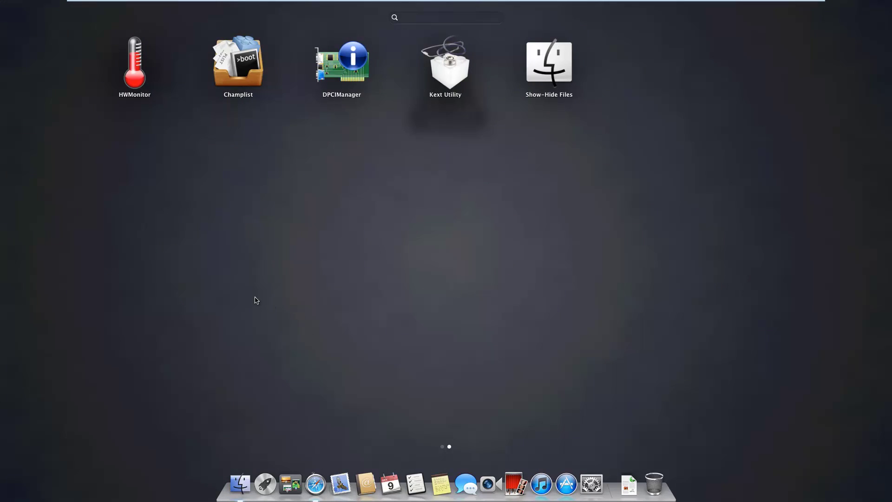
{"action": "scroll", "coordinate": [254, 300], "scroll_direction": "left", "scroll_amount": 5}
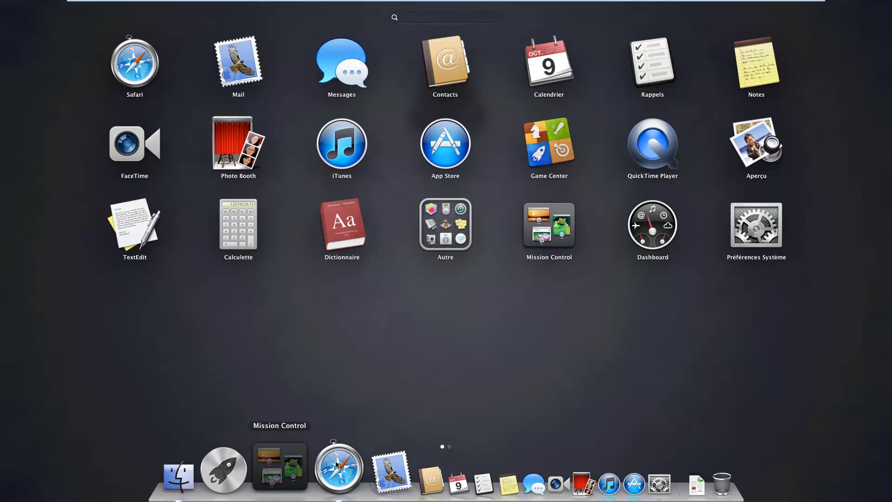
Show the desktop spaces in Mission Control and take the virtual machine out of full screen
{"action": "left_click", "coordinate": [279, 464]}
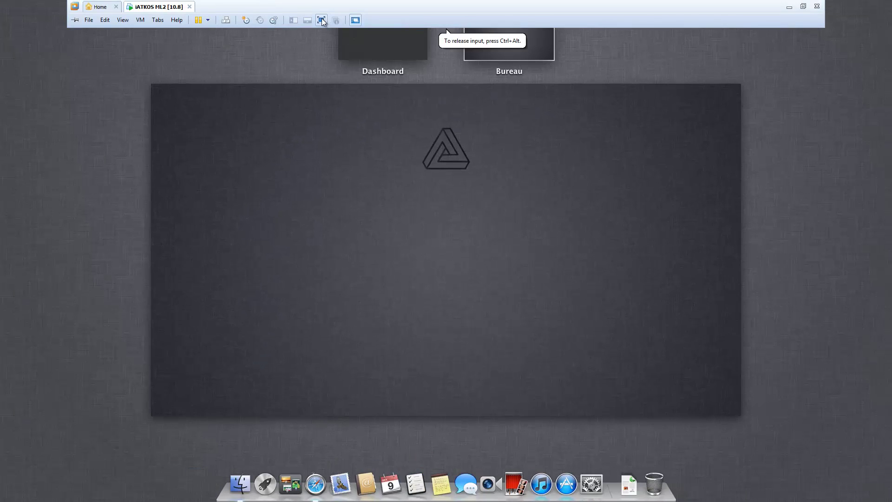
{"action": "left_click", "coordinate": [319, 20]}
{"action": "left_click", "coordinate": [128, 492]}
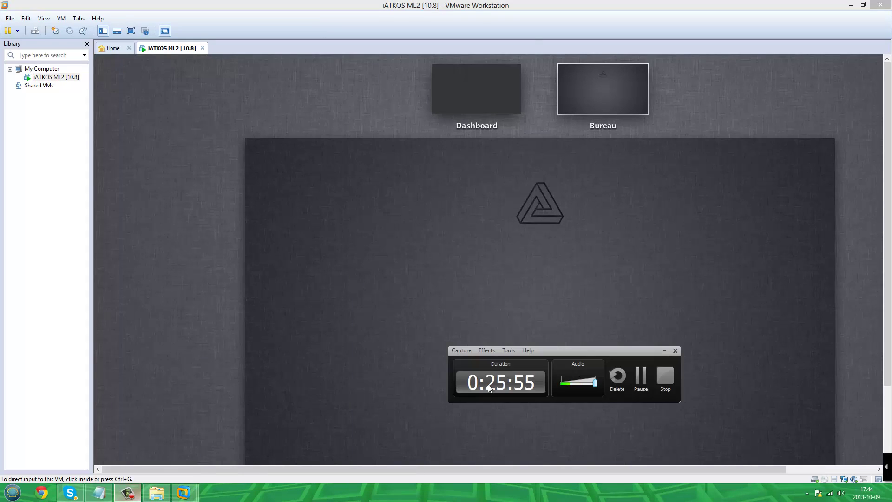